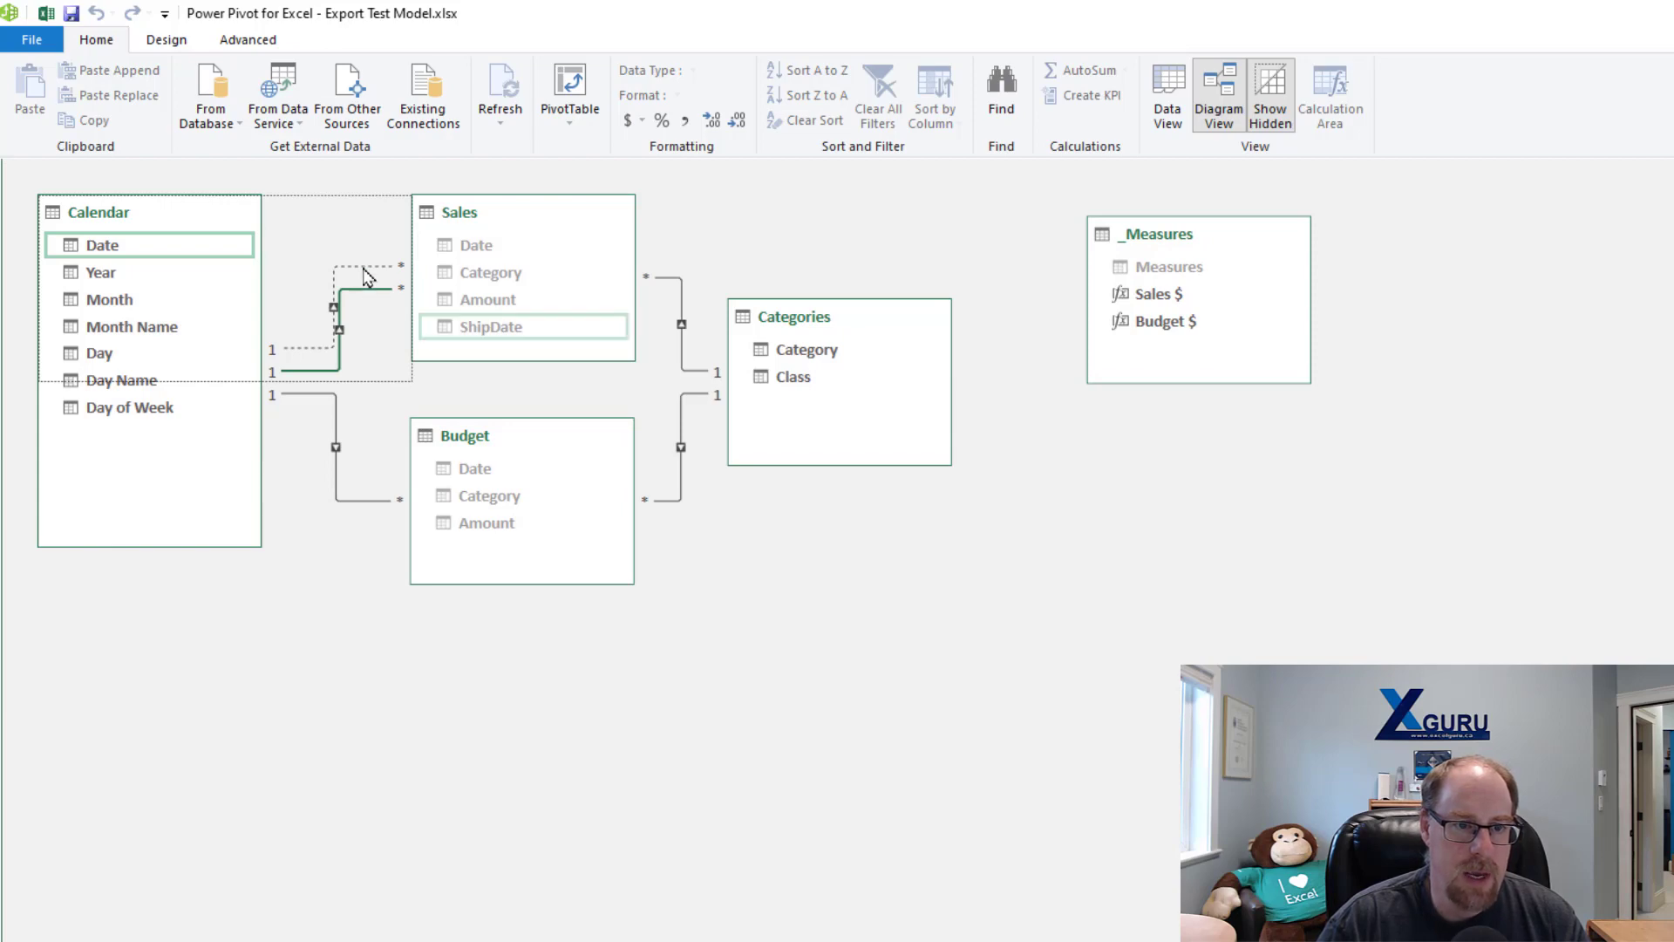
- Open the export of the model tables to CSV and check the contents of the ExportTest destination folder
{"action": "left_click", "coordinate": [366, 266]}
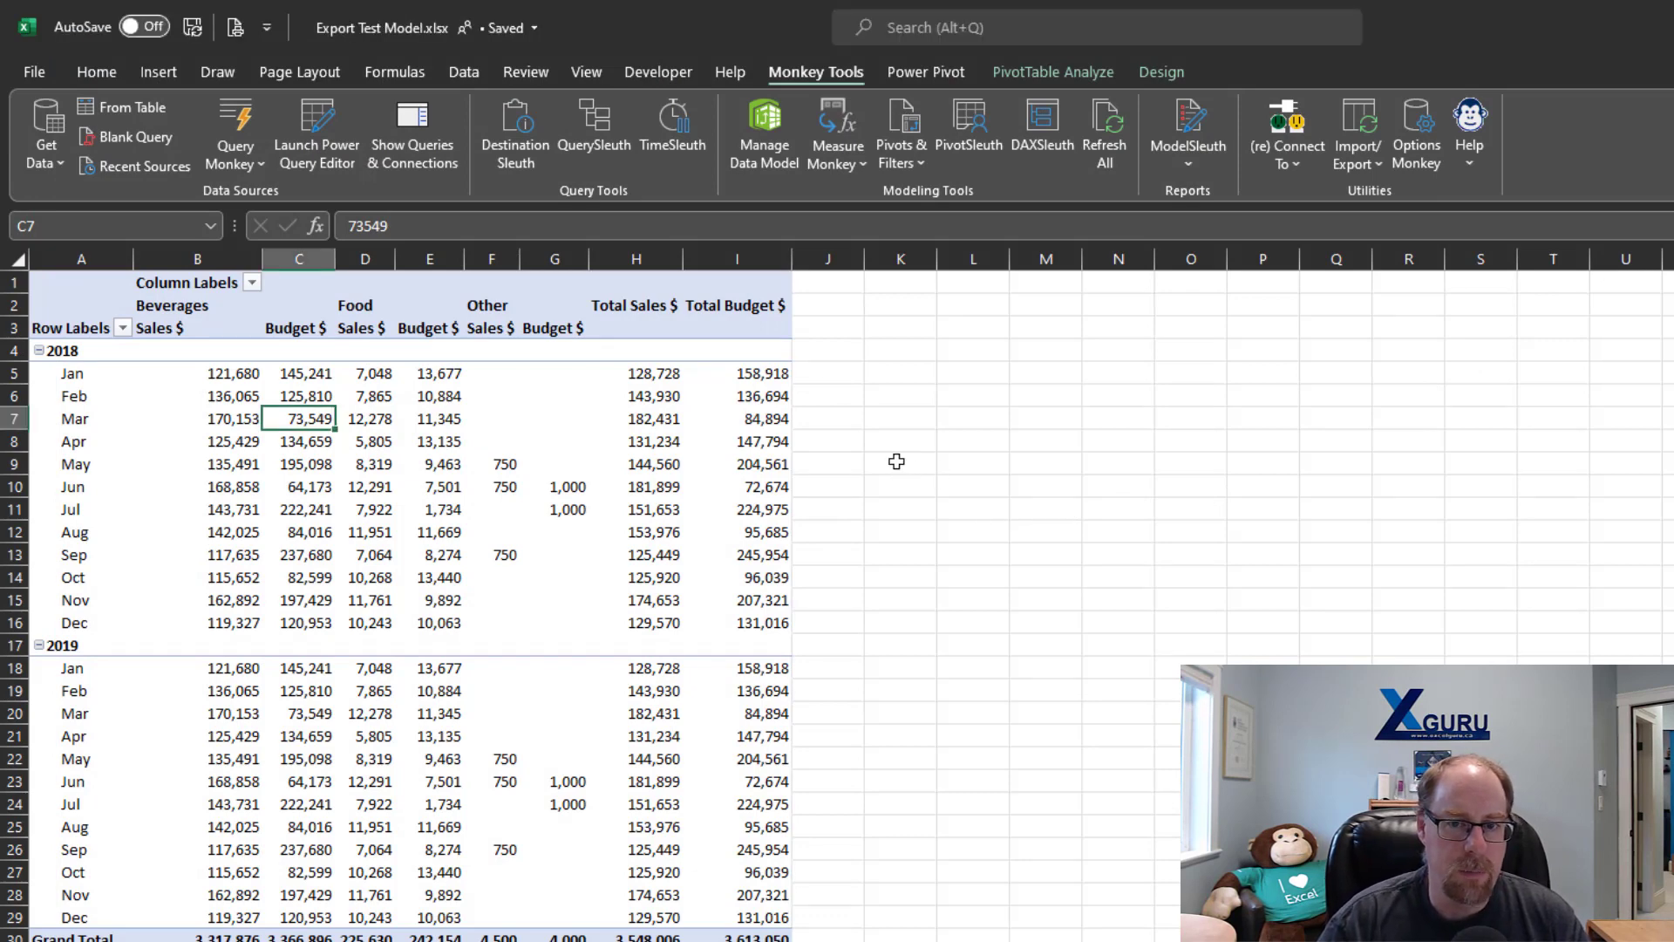
{"action": "left_click", "coordinate": [1360, 174]}
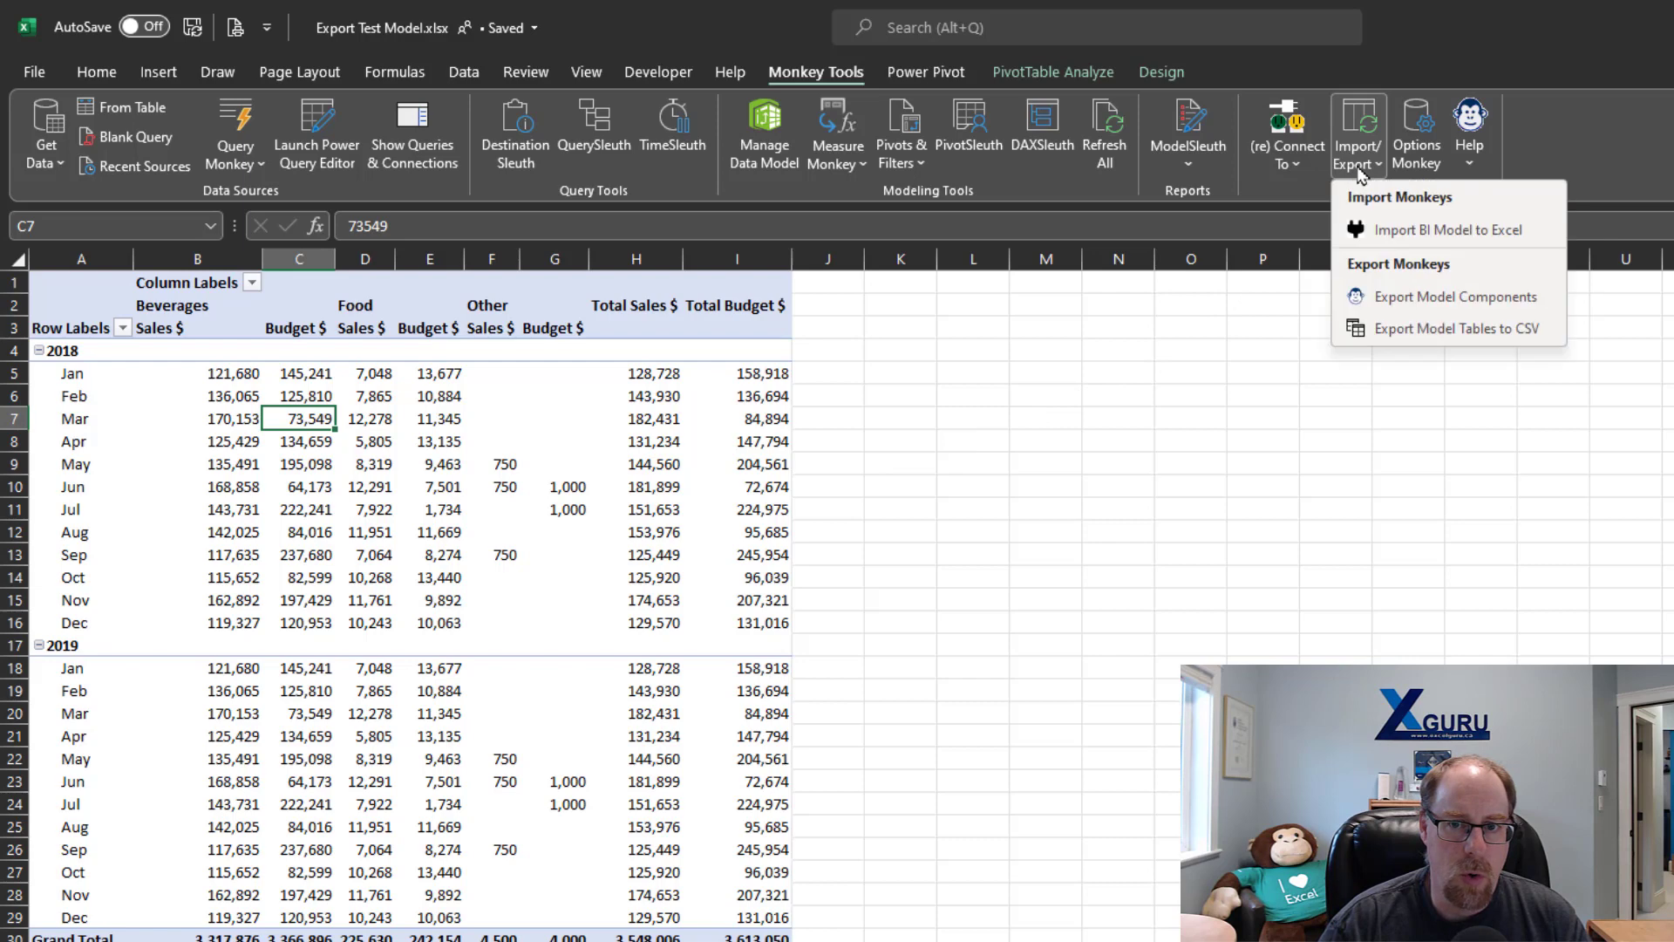
{"action": "left_click", "coordinate": [1390, 331]}
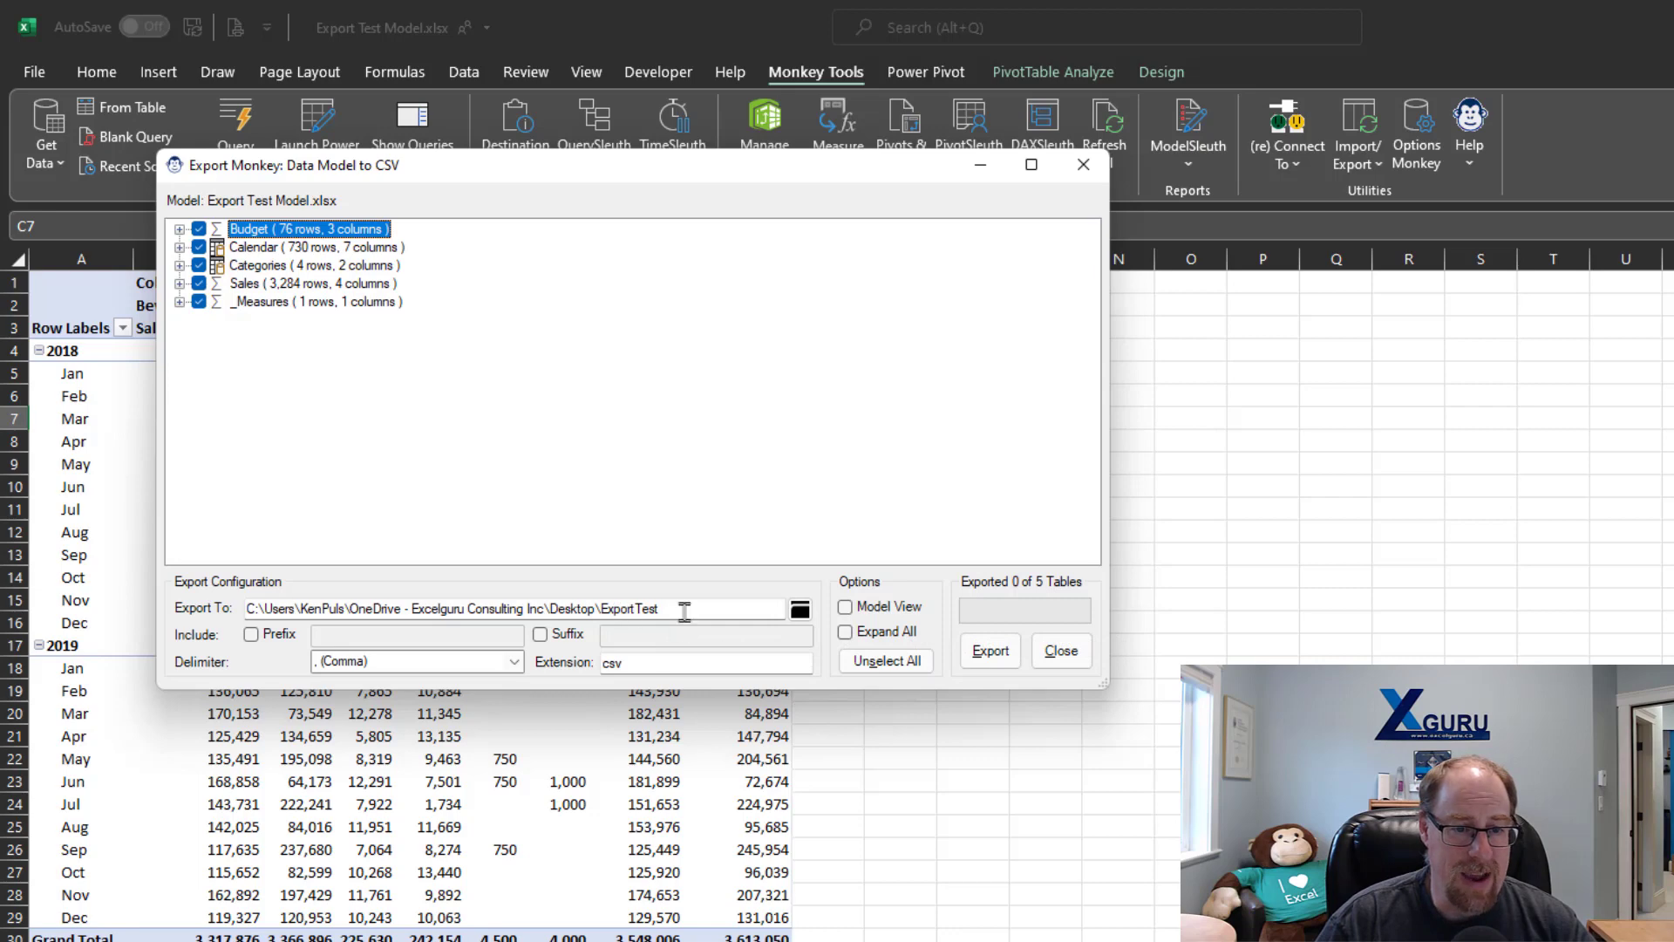
{"action": "right_click", "coordinate": [800, 610]}
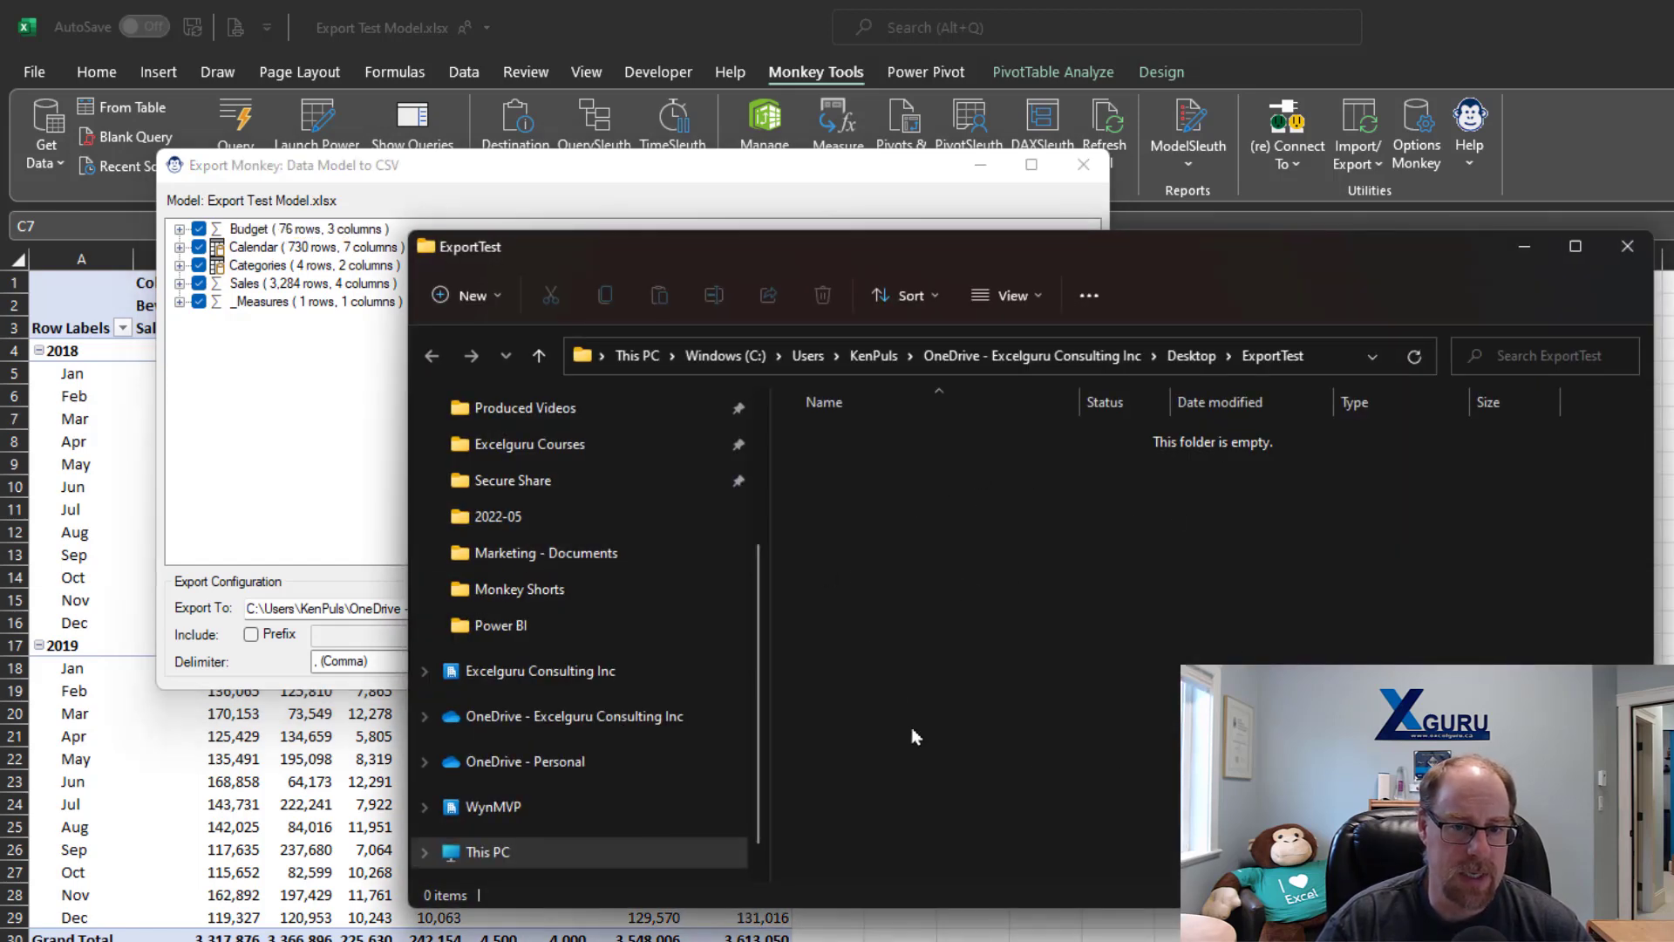
{"action": "left_click", "coordinate": [1627, 253]}
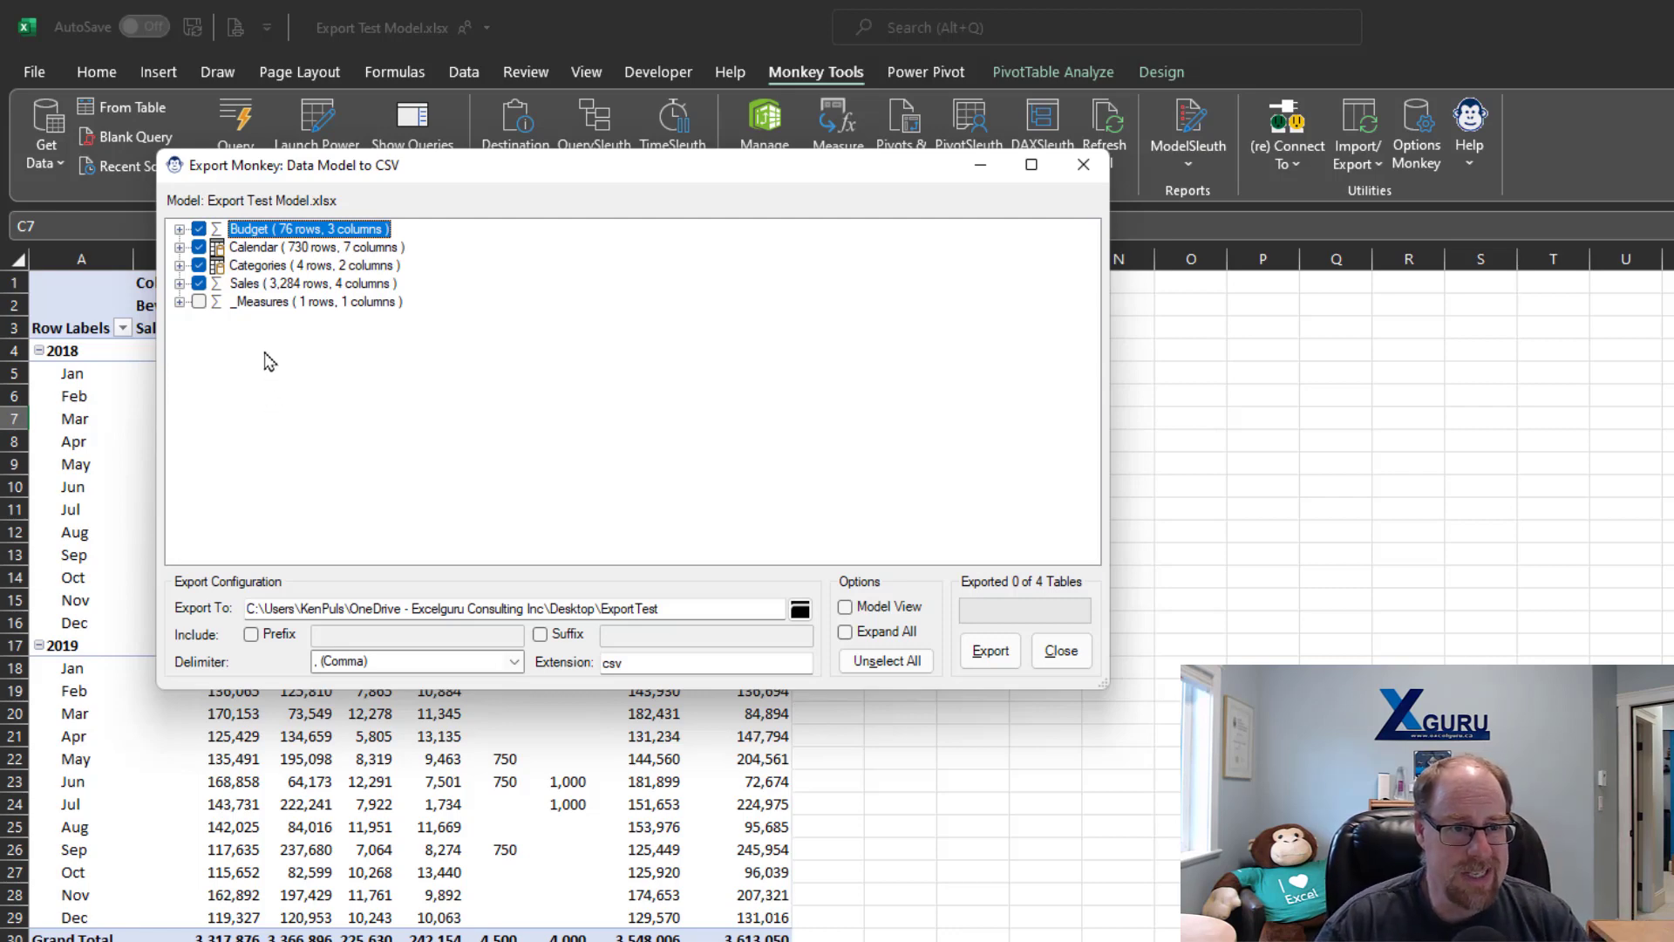
- Exclude the Calendar, Categories and _Measures tables from the export and set the Sales table's output file name to "Sales Data"
{"action": "left_click", "coordinate": [199, 246]}
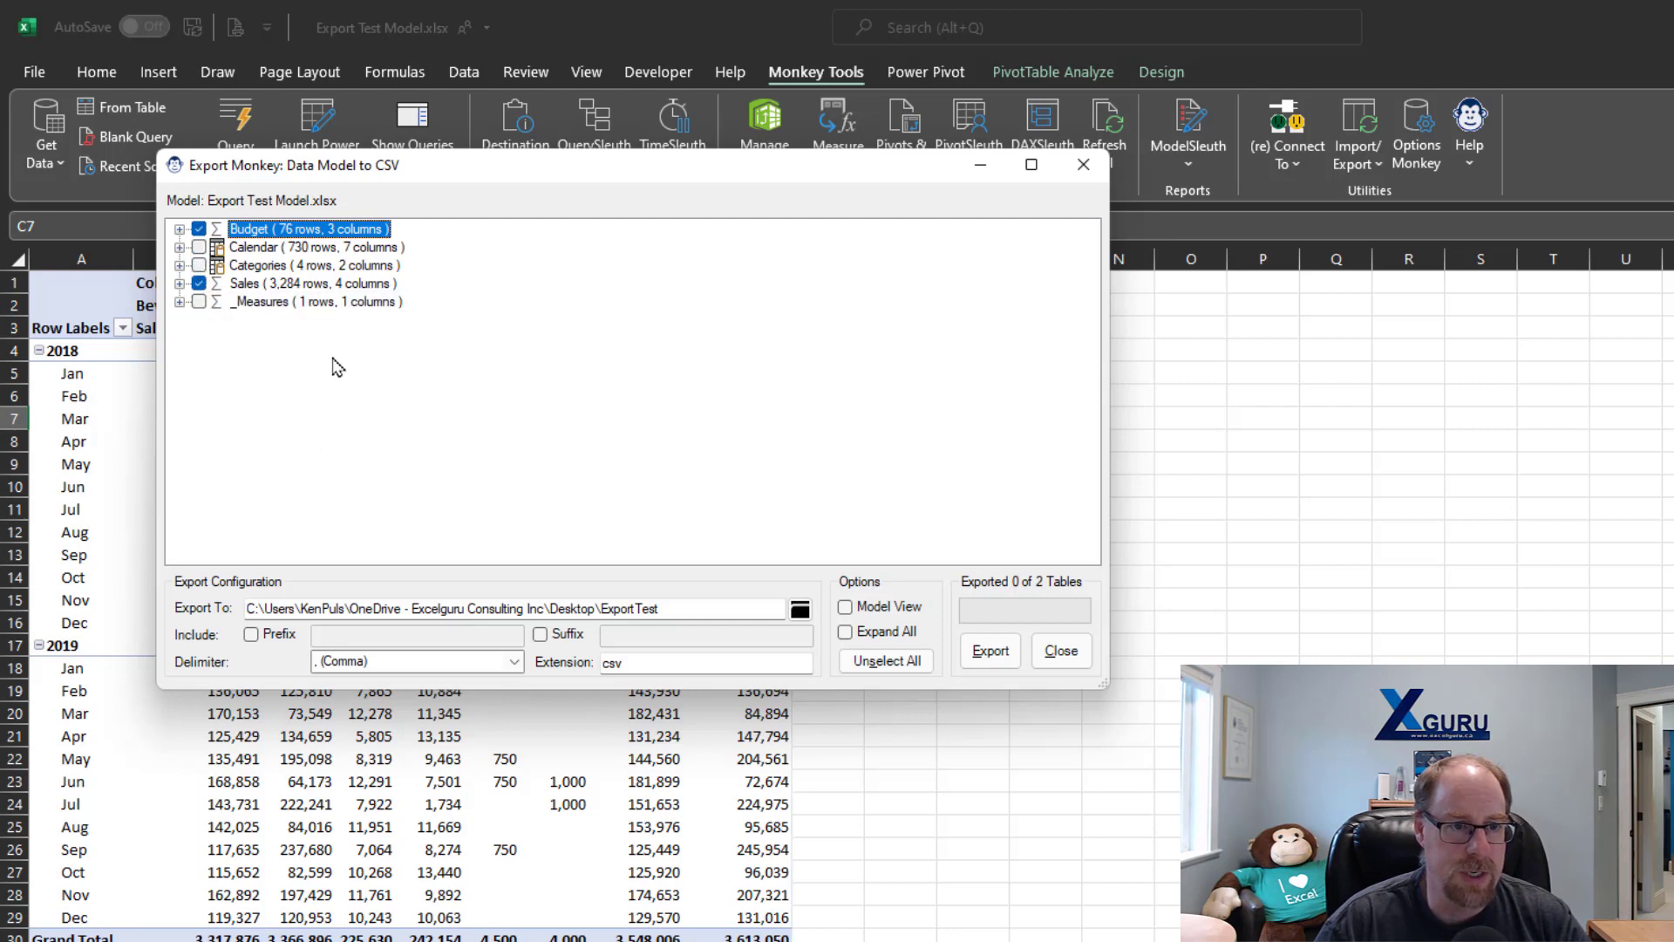
{"action": "right_click", "coordinate": [262, 290]}
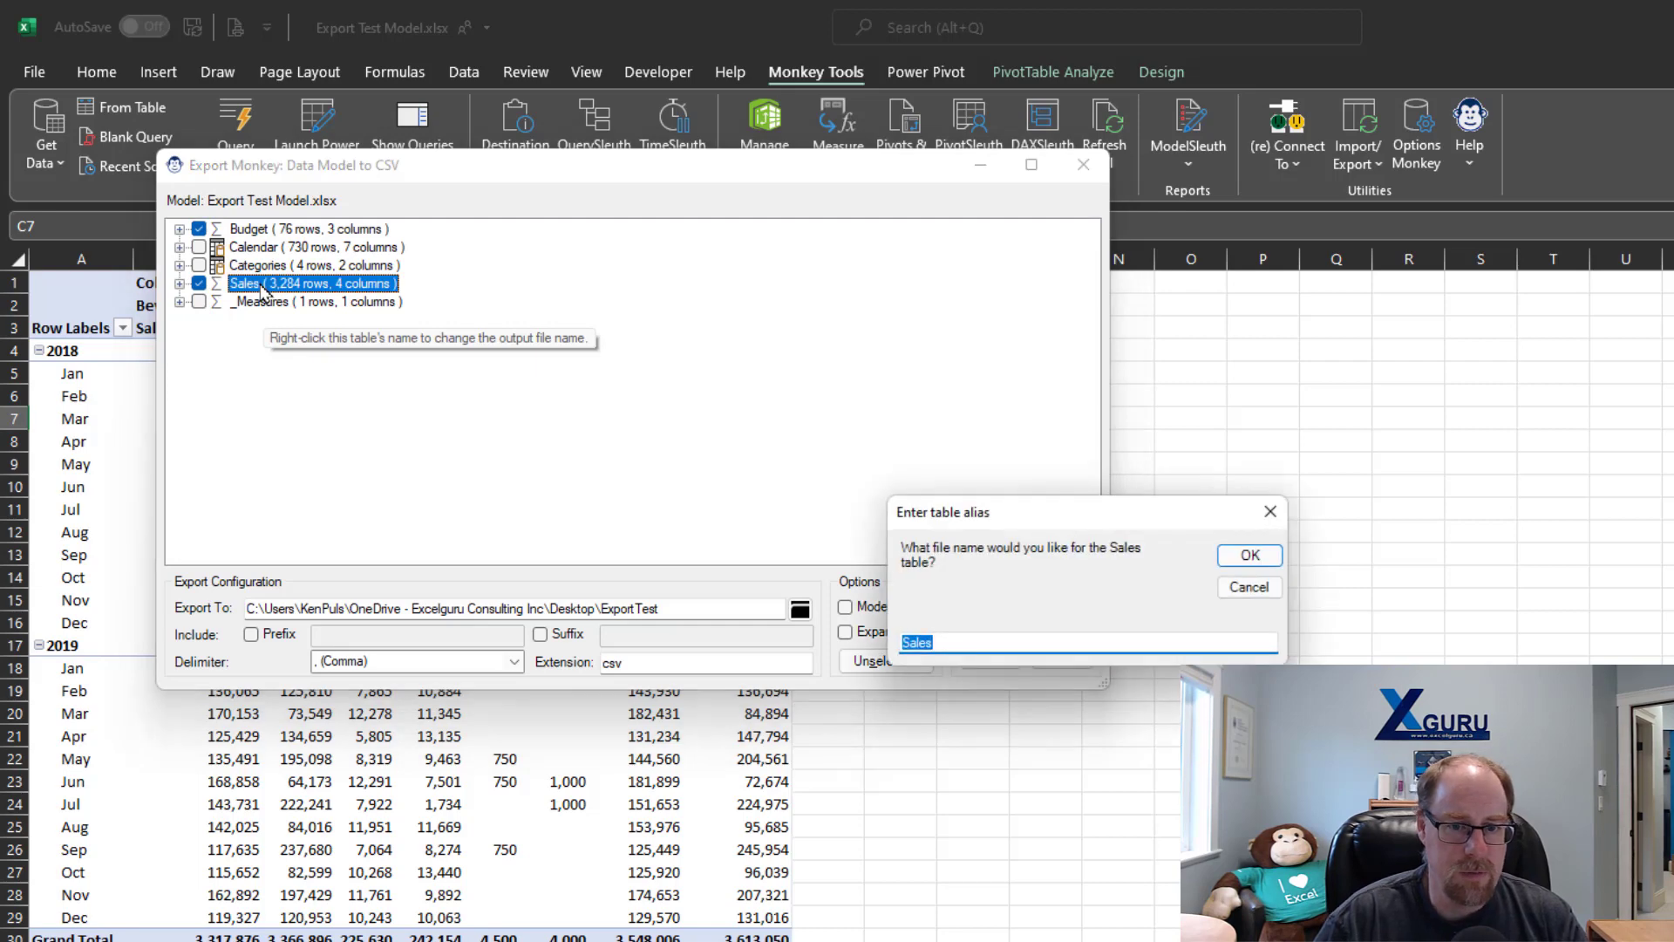
{"action": "type", "text": "Sa"}
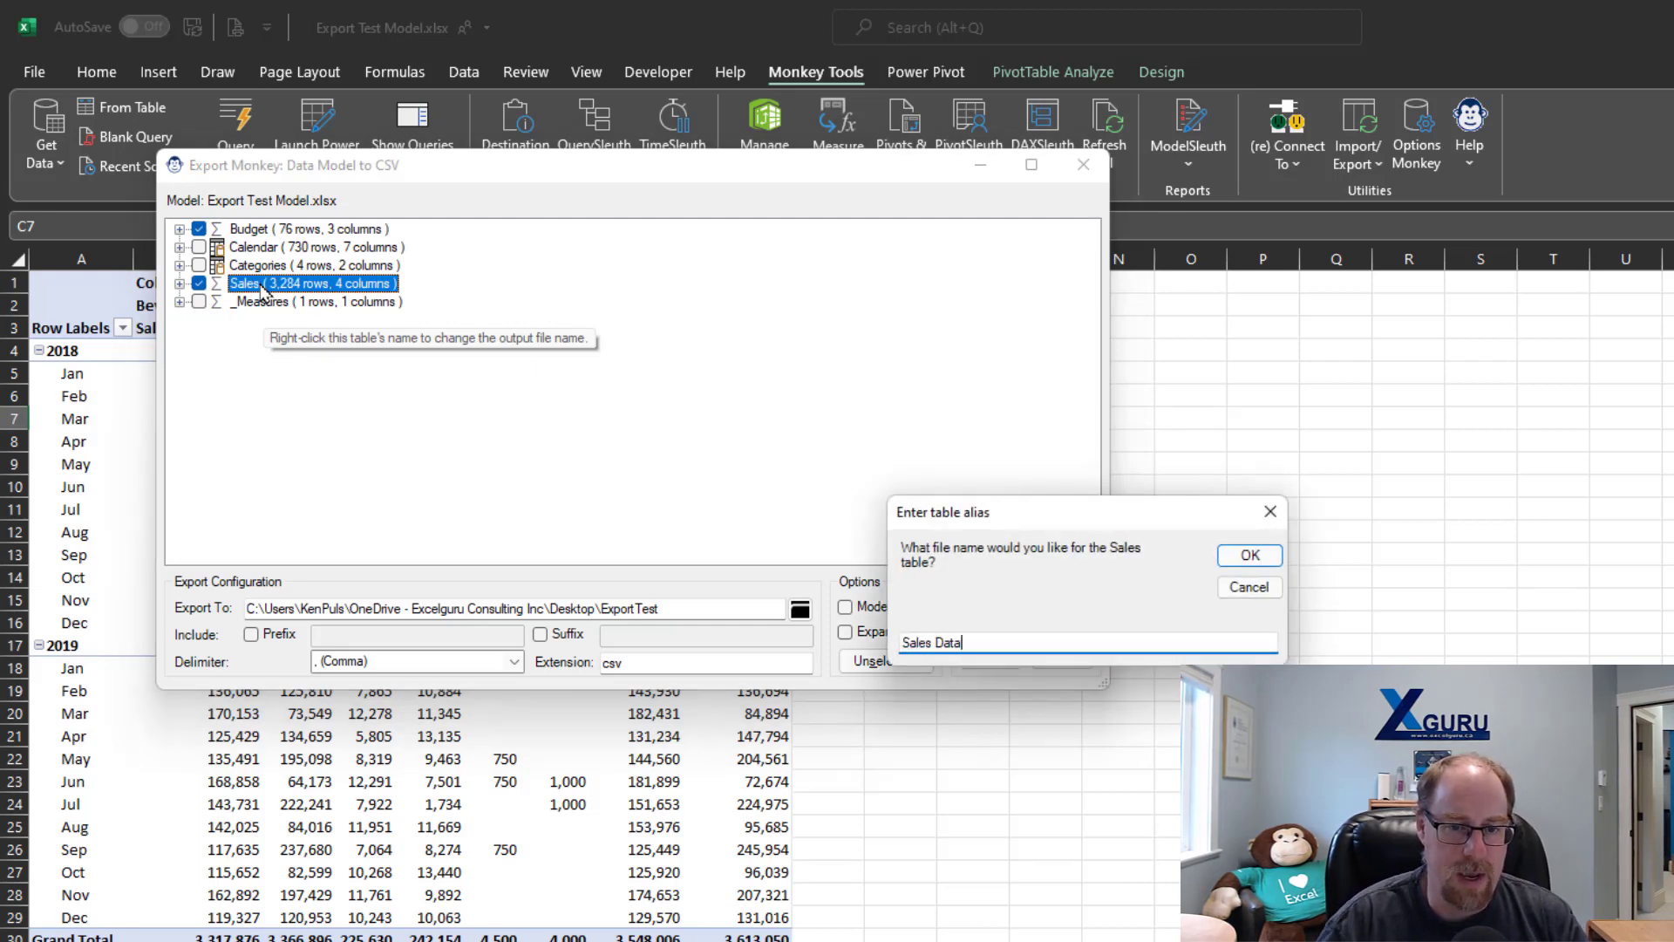
{"action": "left_click", "coordinate": [1247, 553]}
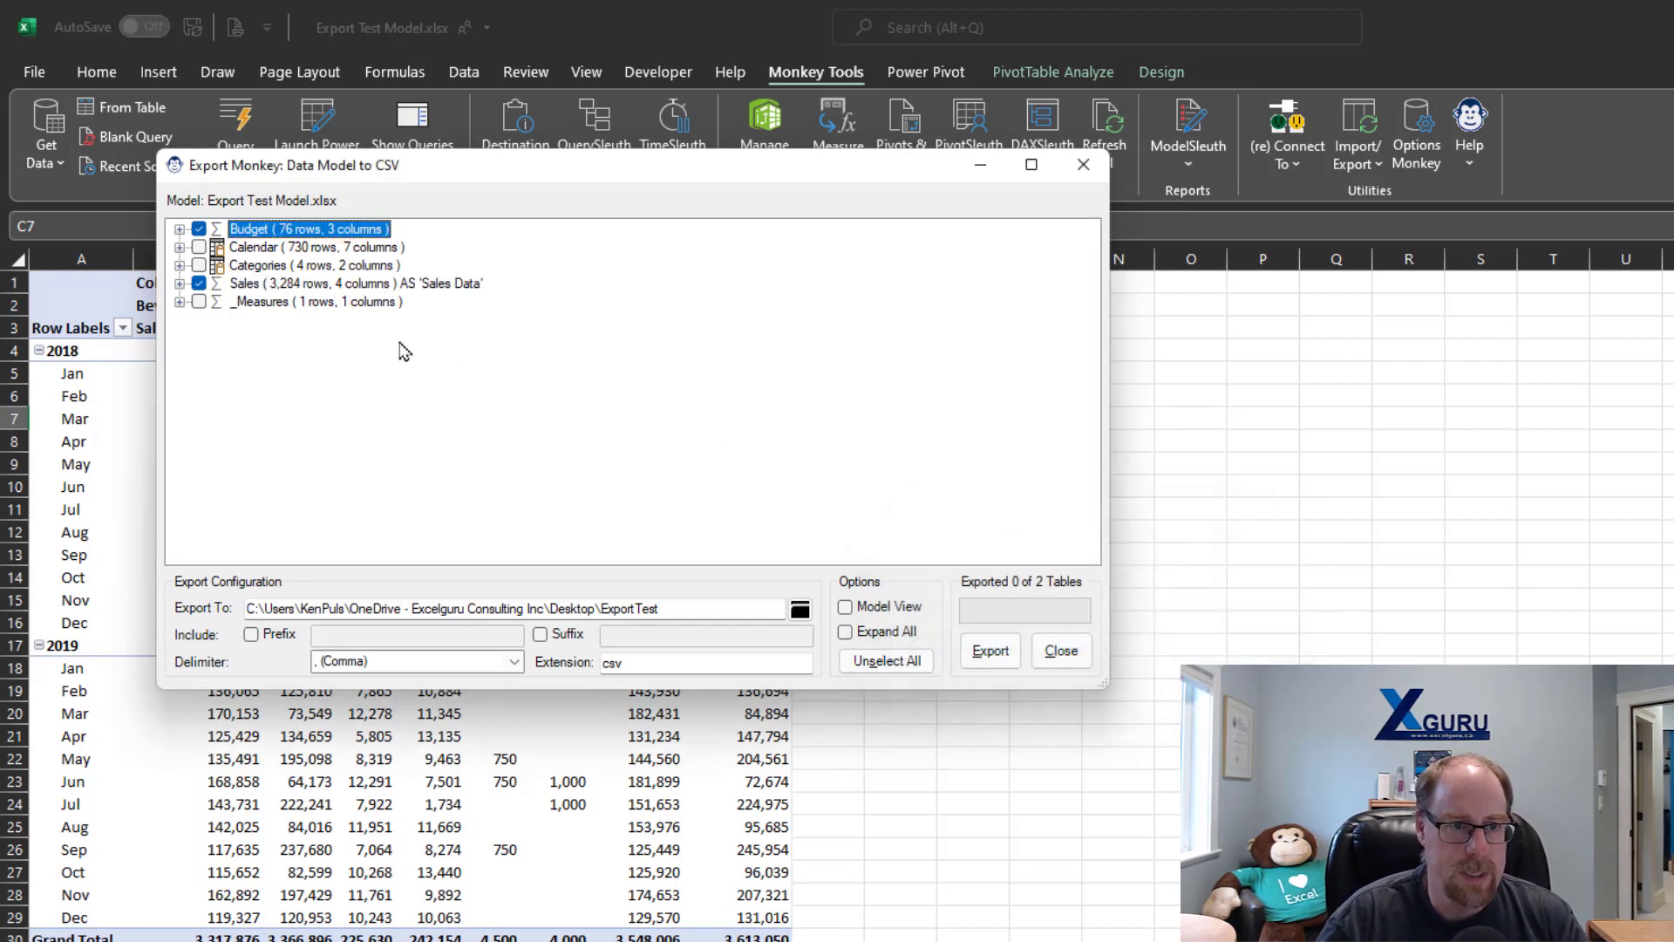
- Set the exported name of the Sales table's Amount column to "Sales $"
{"action": "left_click", "coordinate": [180, 284]}
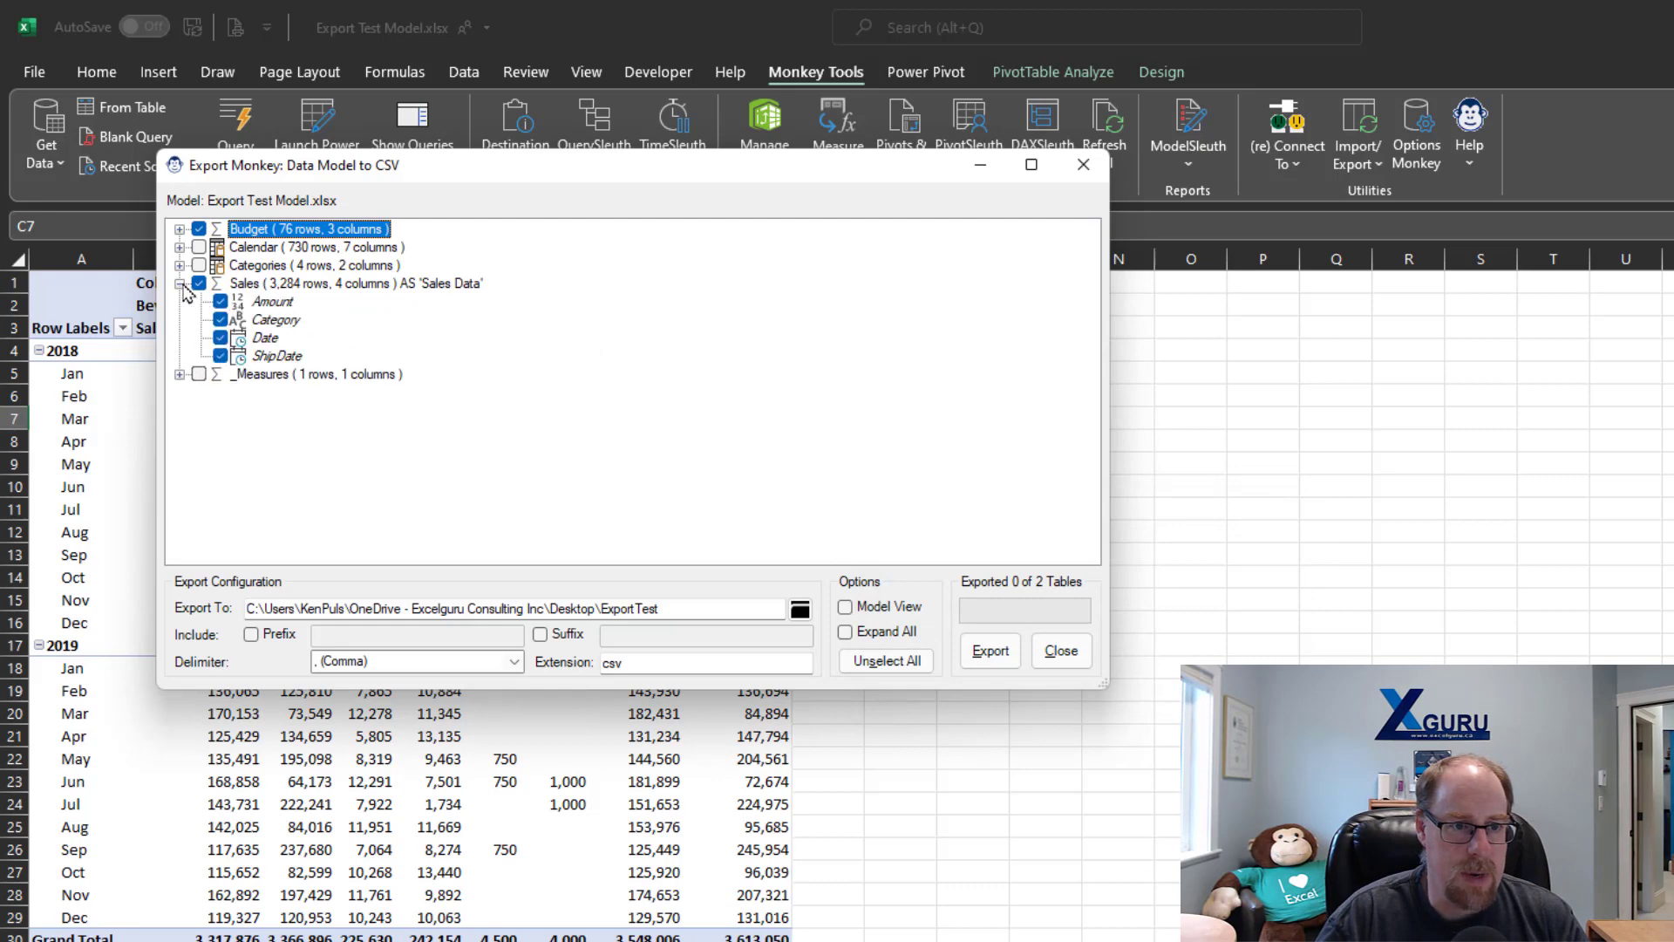
{"action": "right_click", "coordinate": [281, 302]}
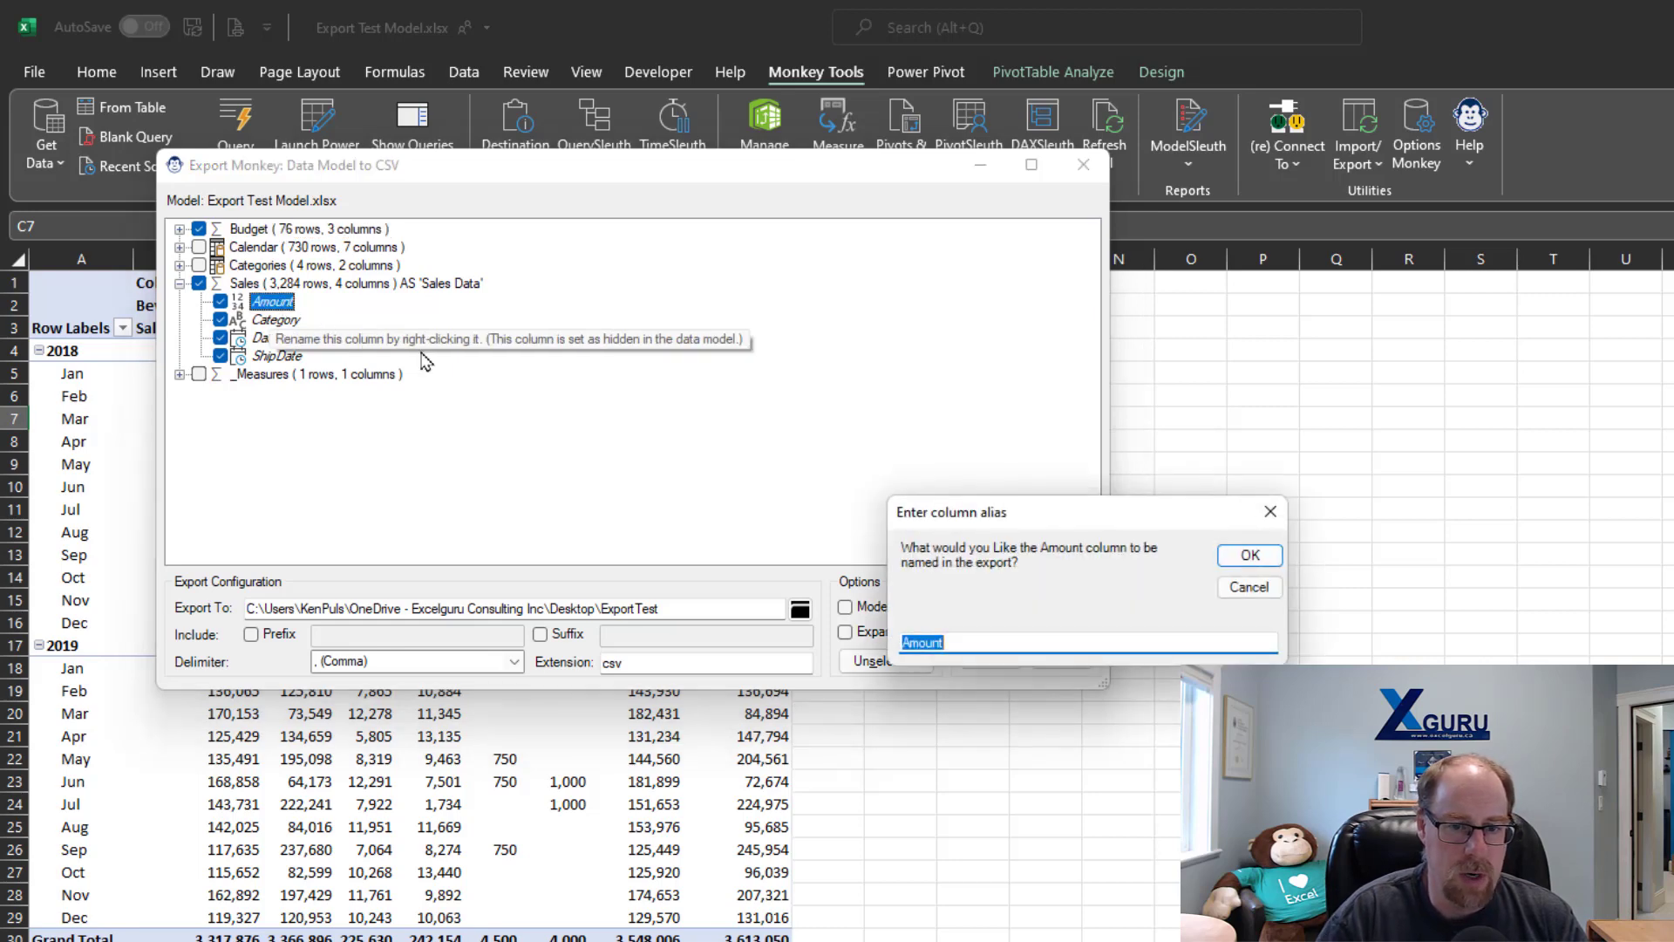
{"action": "type", "text": "Sales"}
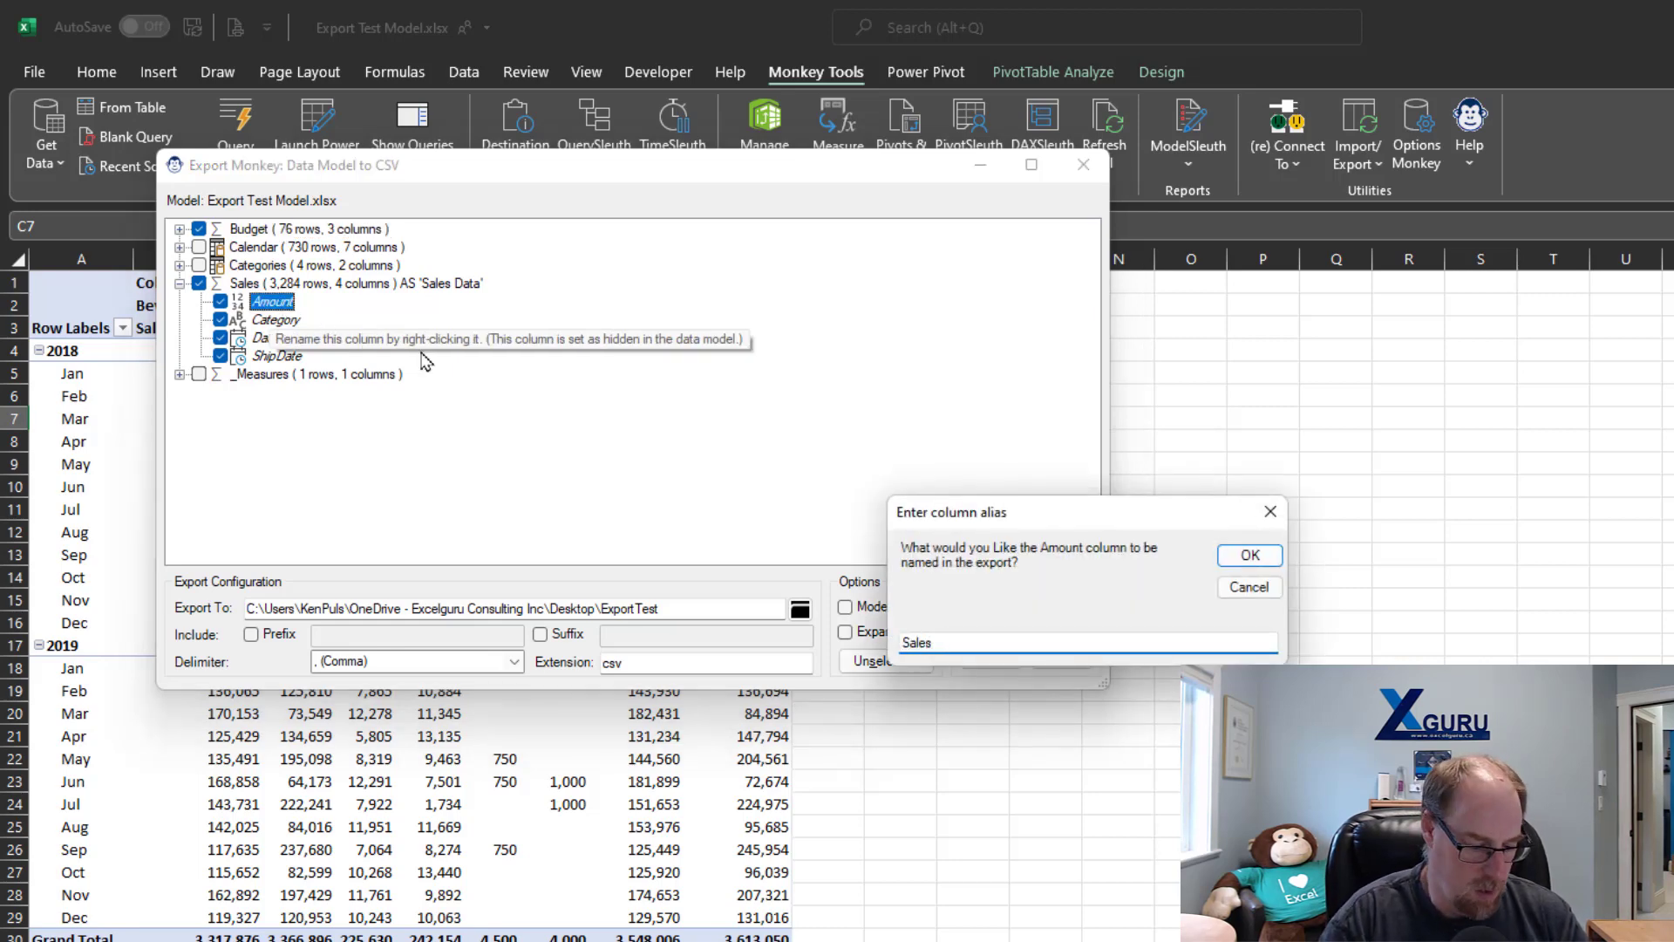
{"action": "type", "text": " $"}
{"action": "key", "text": "Tab"}
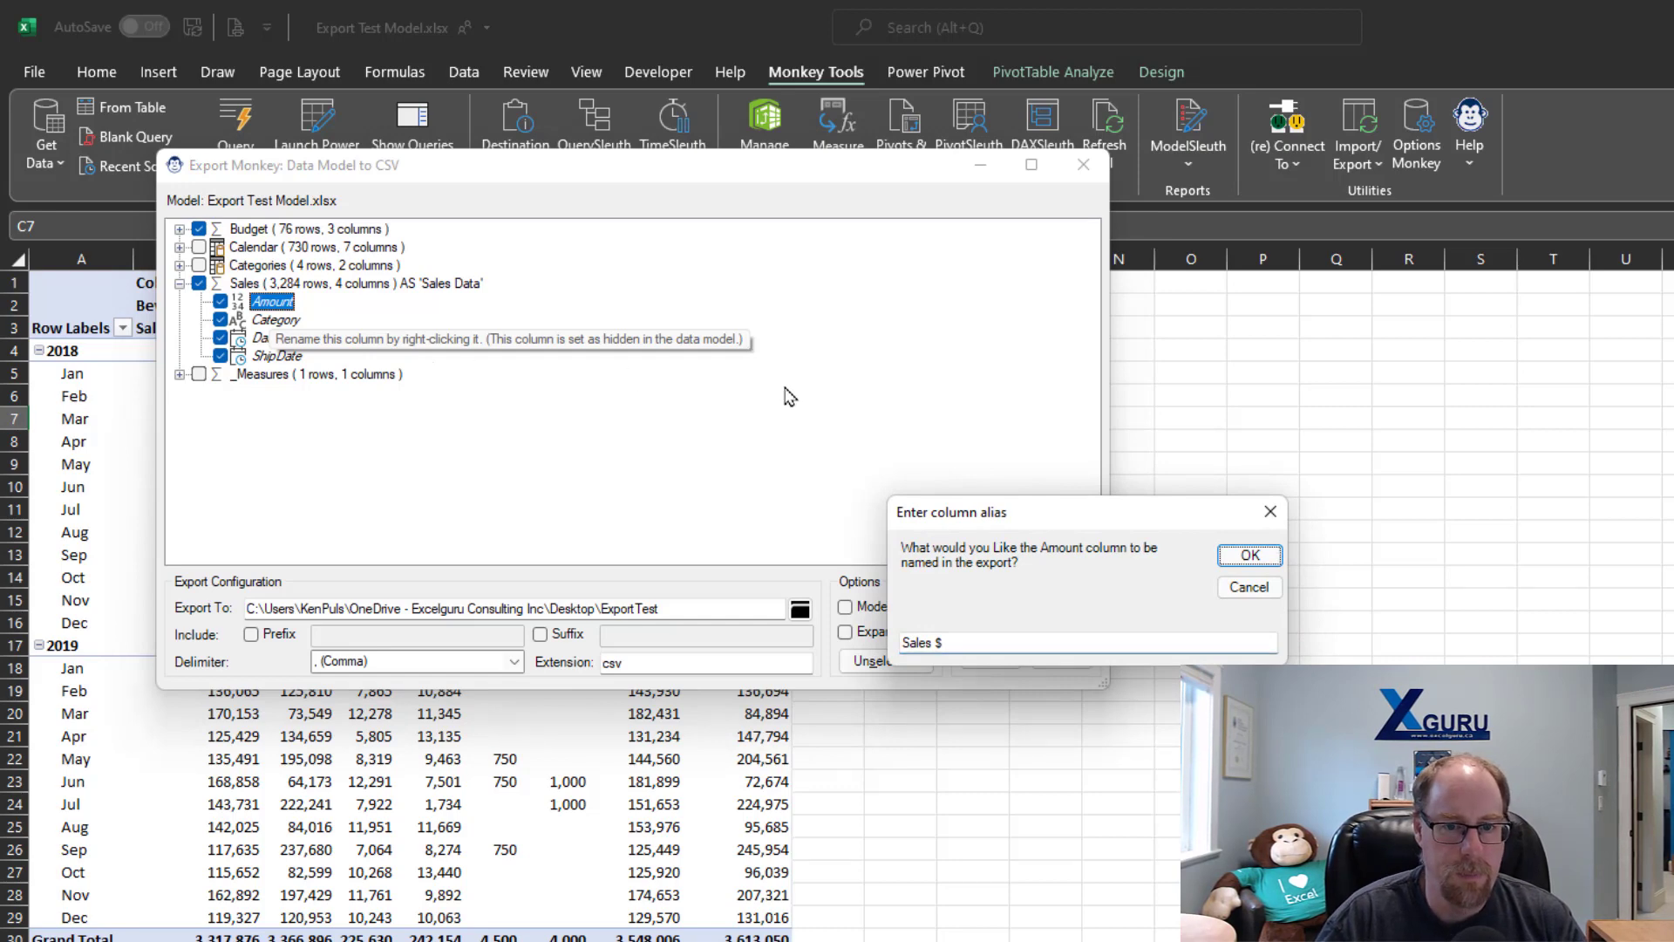
{"action": "left_click", "coordinate": [1246, 555]}
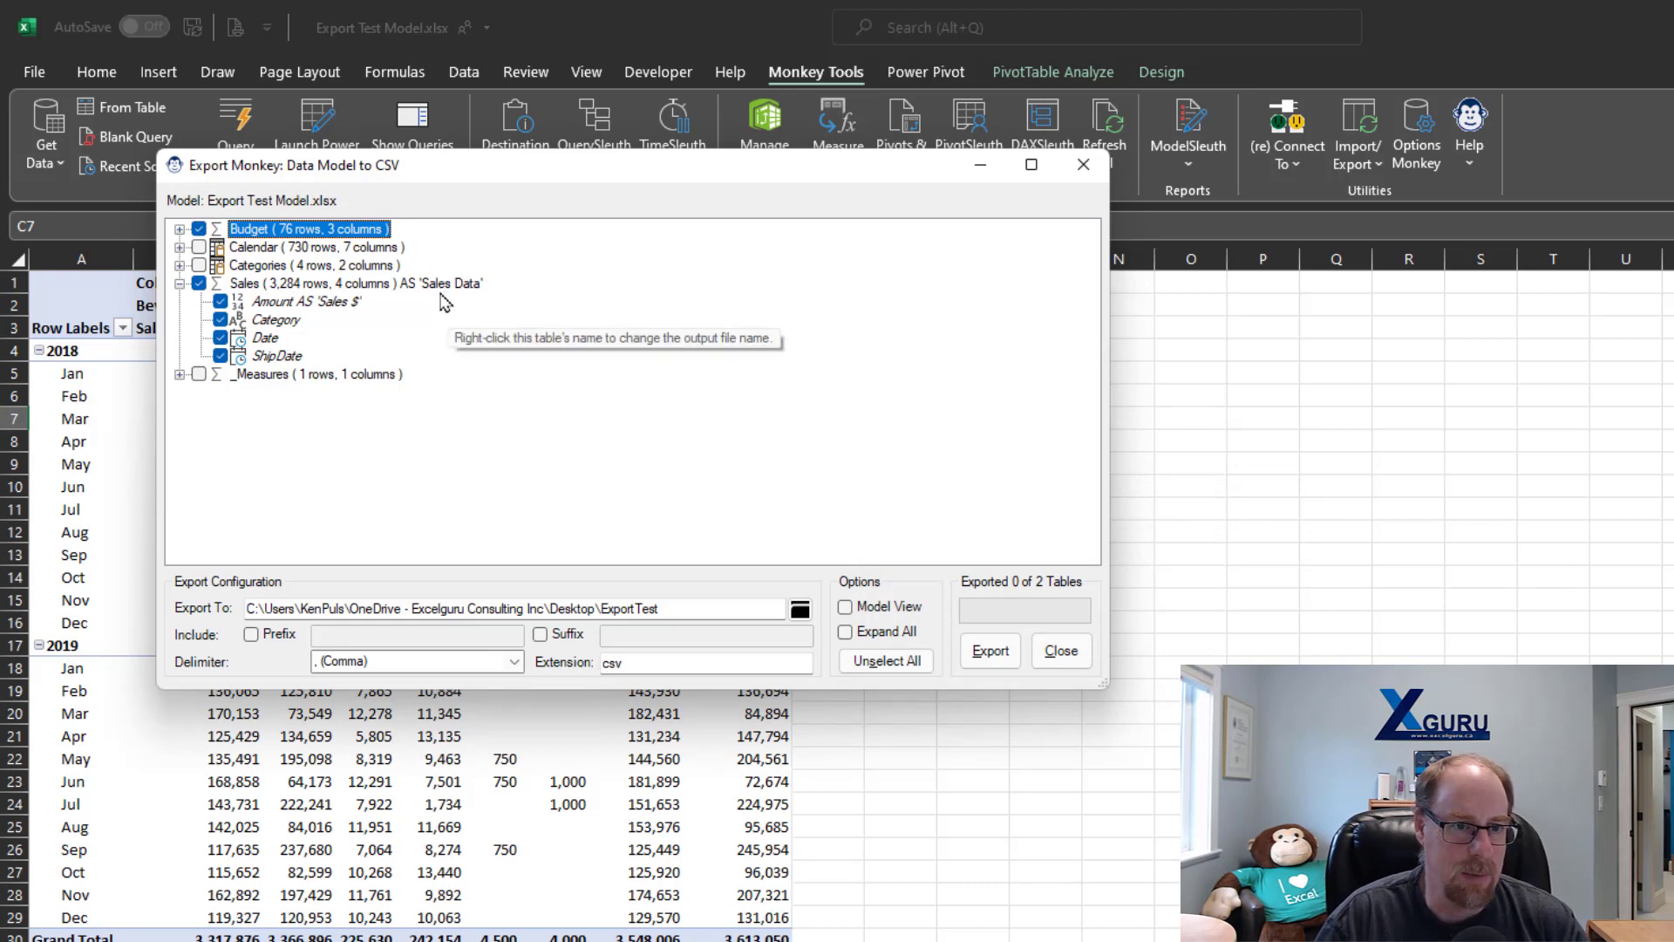
- Exclude the ShipDate column from the Sales table and export the Budget and Sales tables as comma-delimited CSV files
{"action": "left_click", "coordinate": [179, 229]}
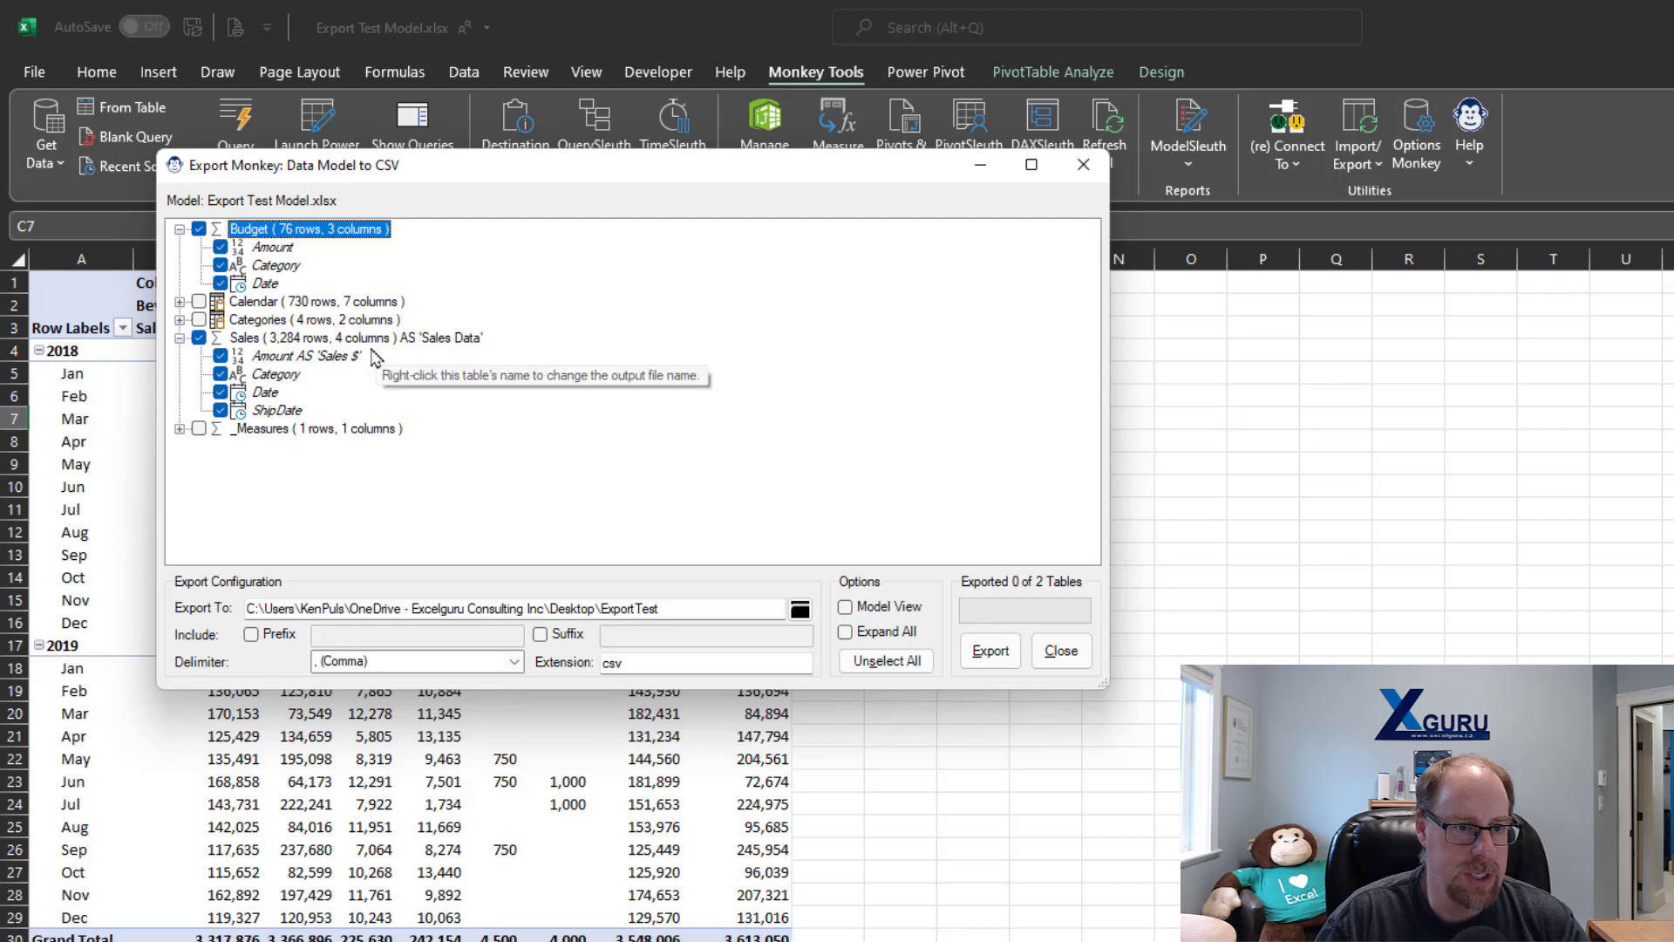
{"action": "left_click", "coordinate": [221, 411]}
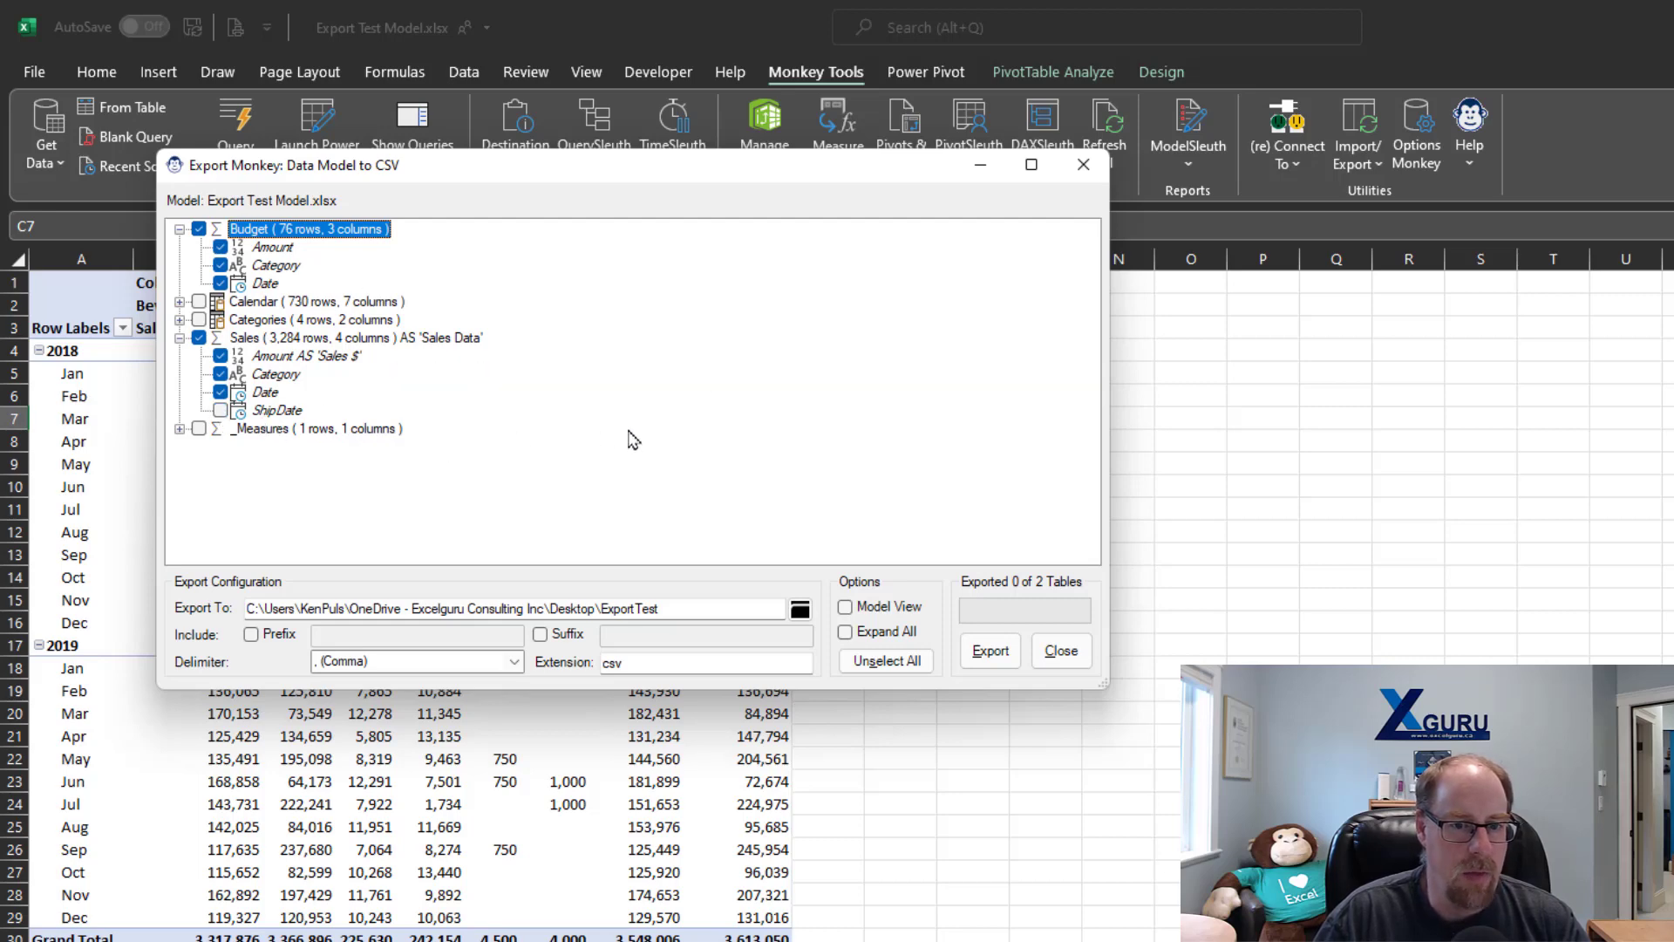
{"action": "left_click", "coordinate": [980, 654]}
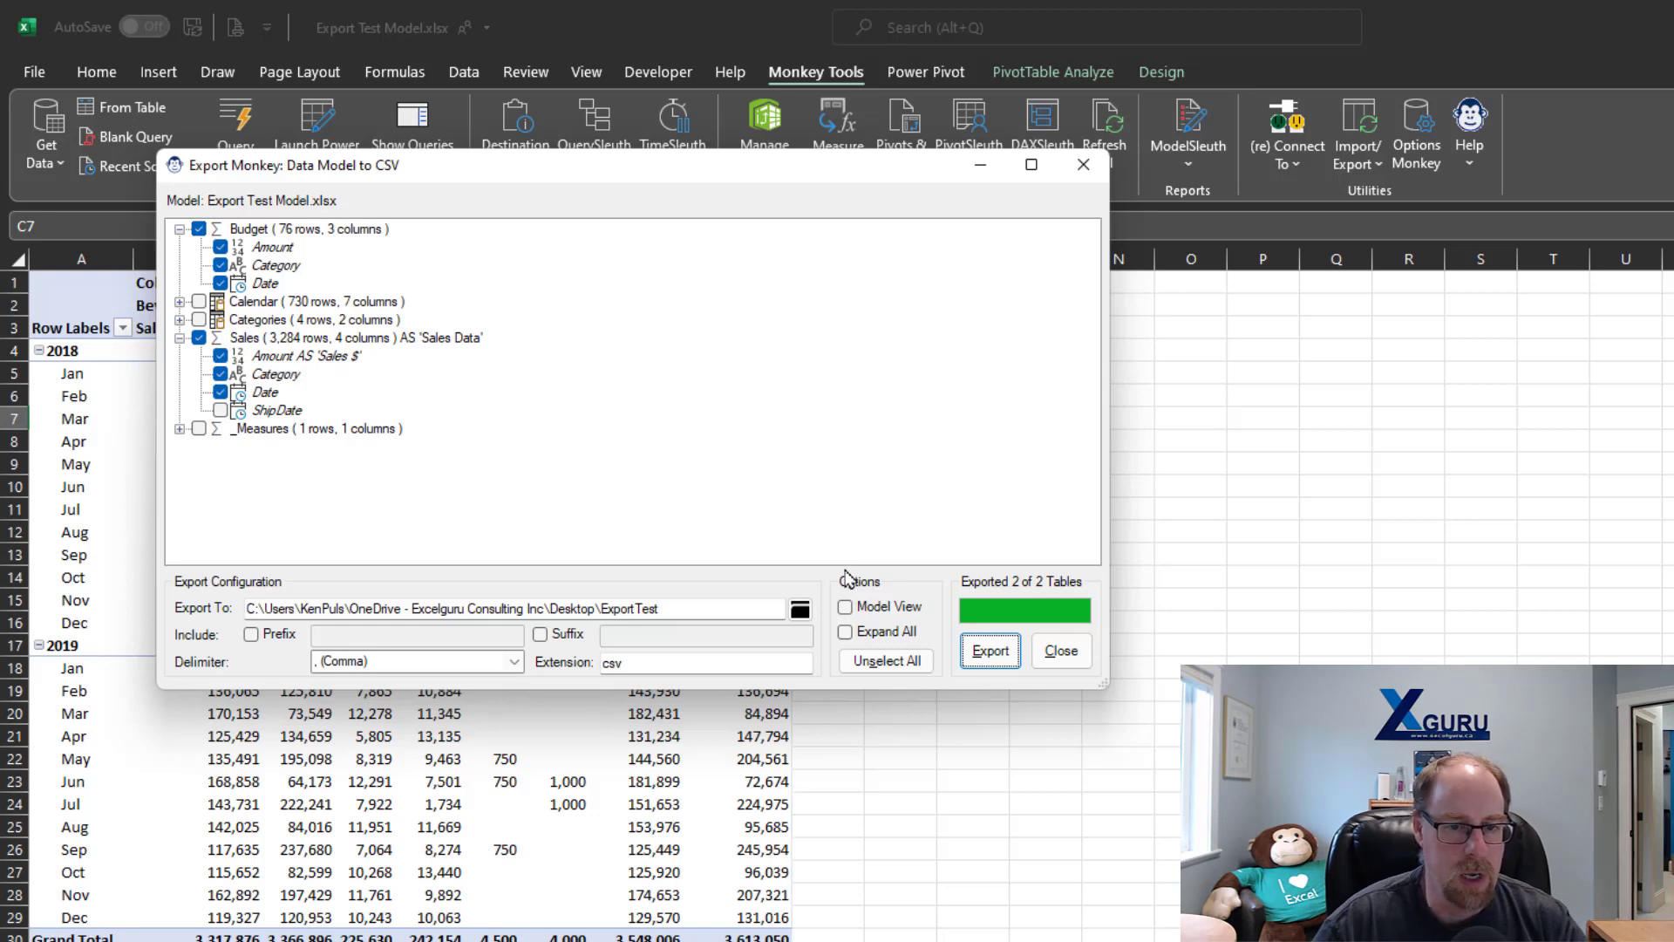
- Inspect Sales Data.csv from the ExportTest folder with its Date column widened, and return to the export dialog
{"action": "right_click", "coordinate": [801, 609]}
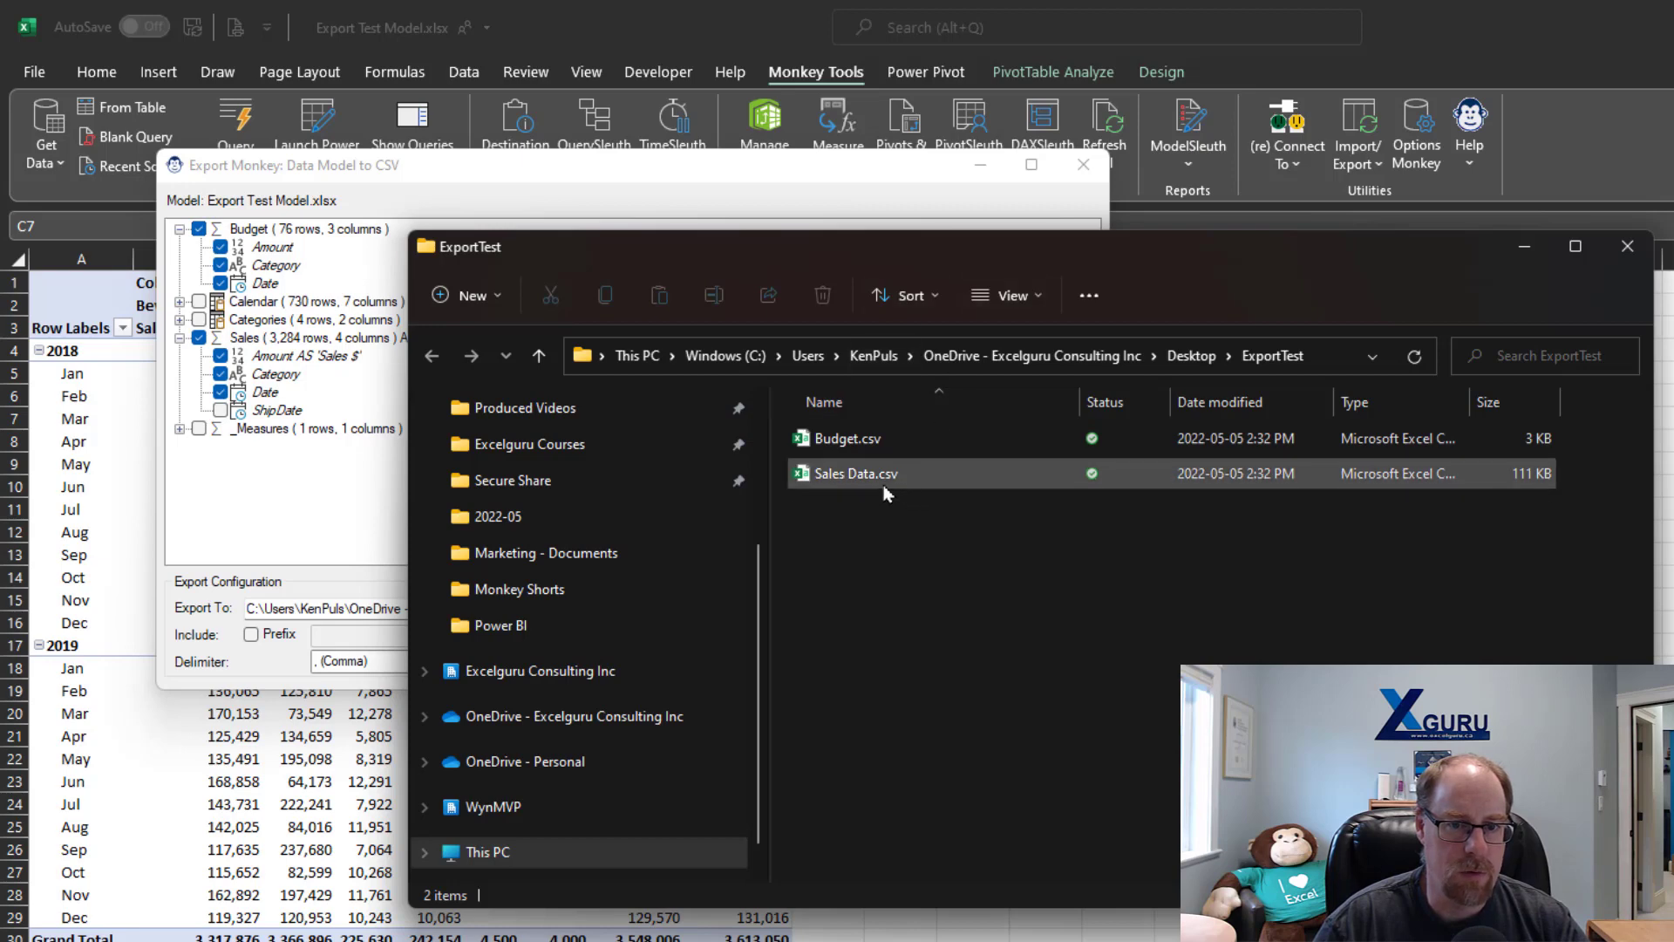
{"action": "left_click", "coordinate": [885, 490]}
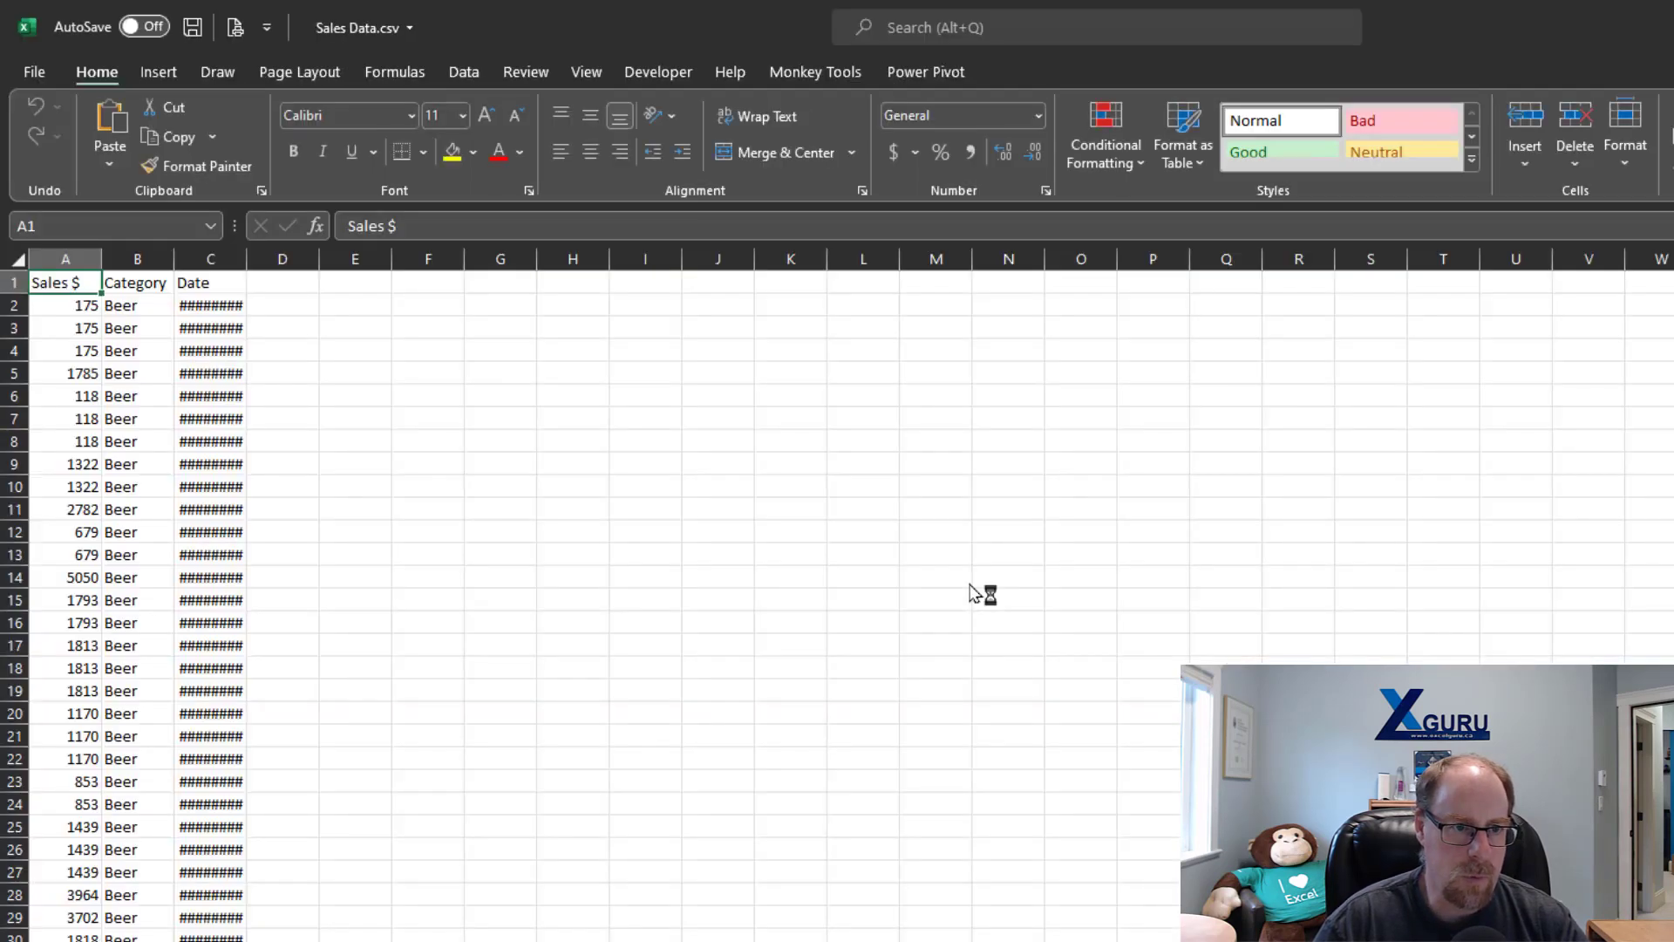
{"action": "left_click_drag", "start_coordinate": [245, 259], "coordinate": [309, 258]}
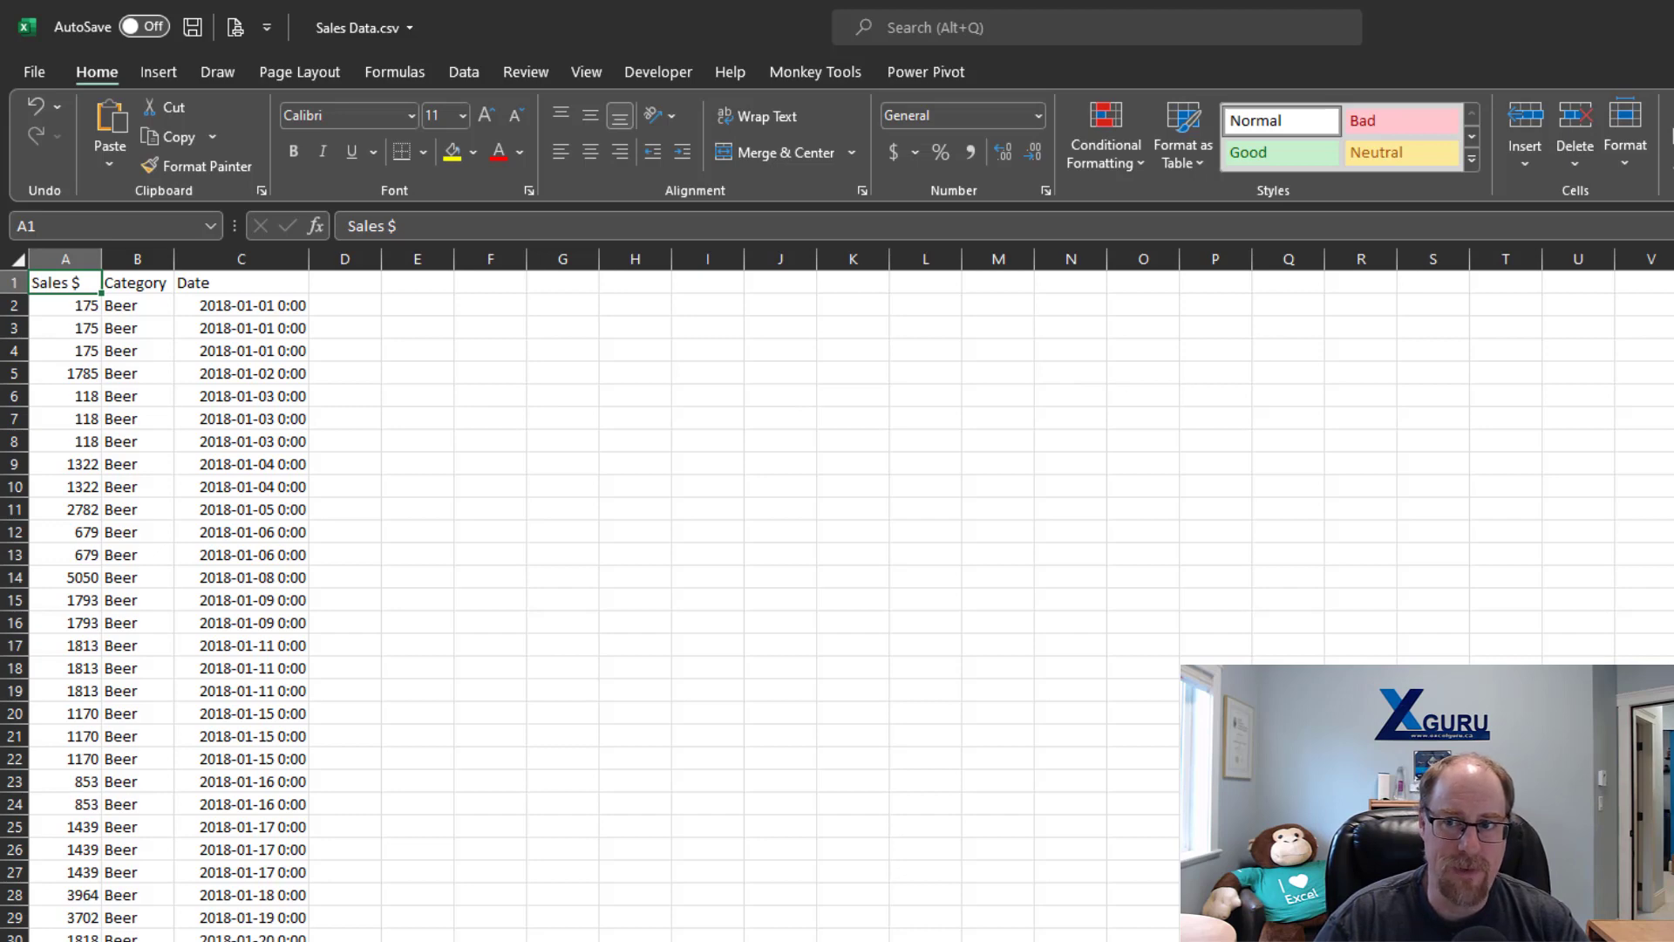
{"action": "key", "text": "ctrl+w"}
{"action": "left_click", "coordinate": [1086, 620]}
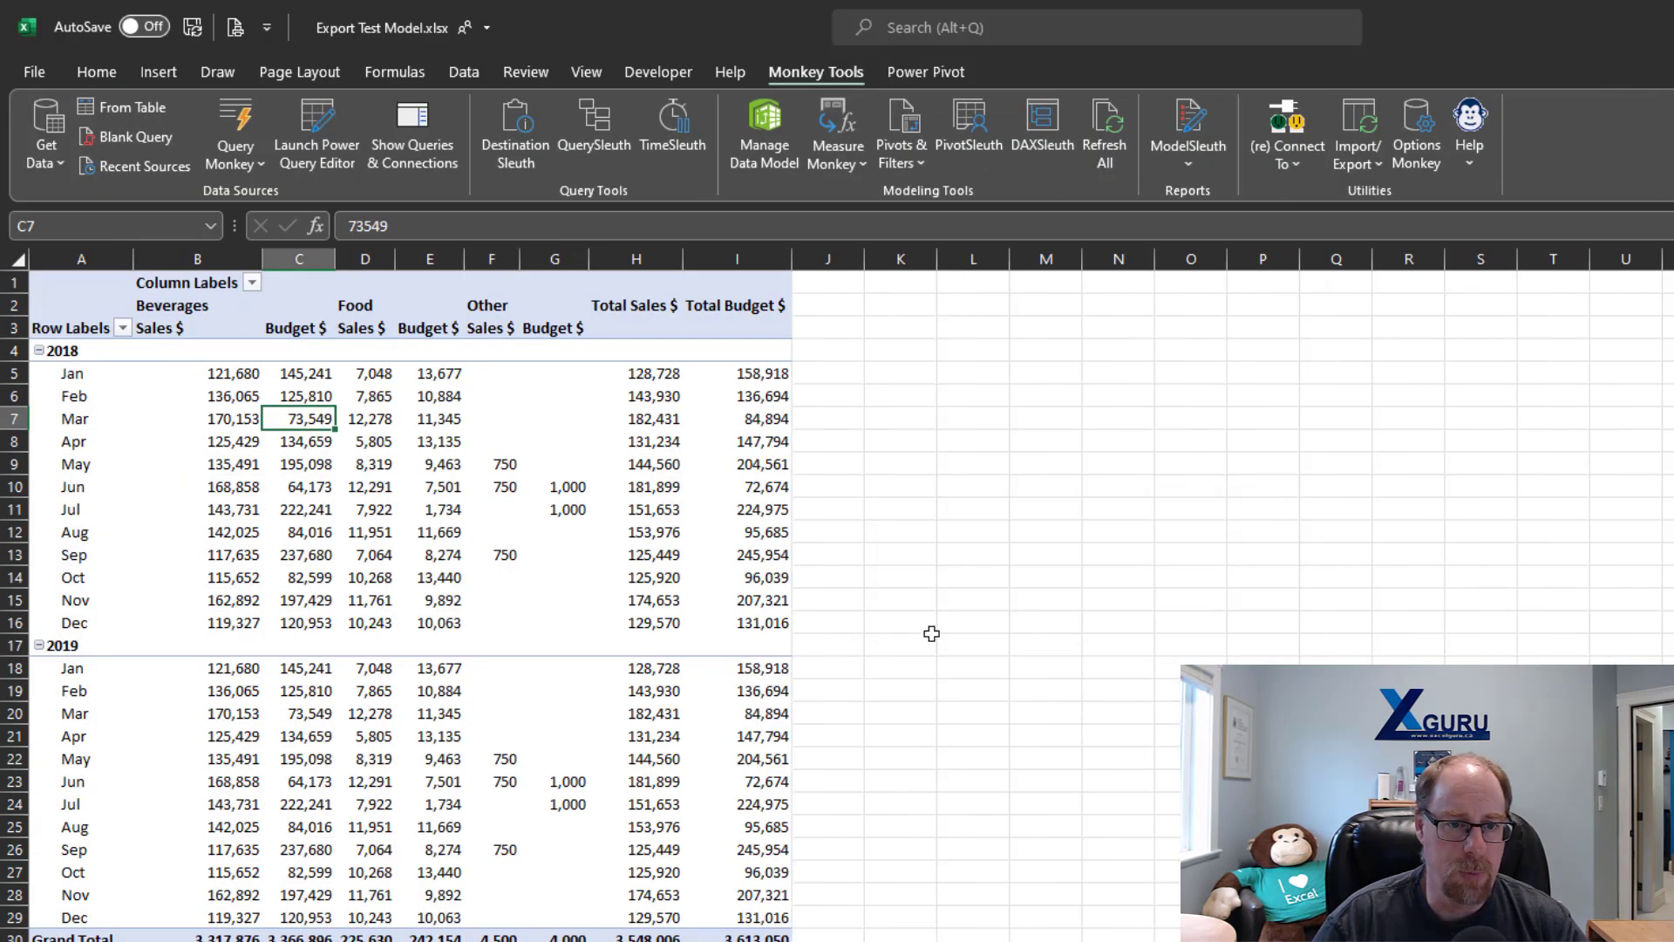
{"action": "key", "text": "alt+Tab"}
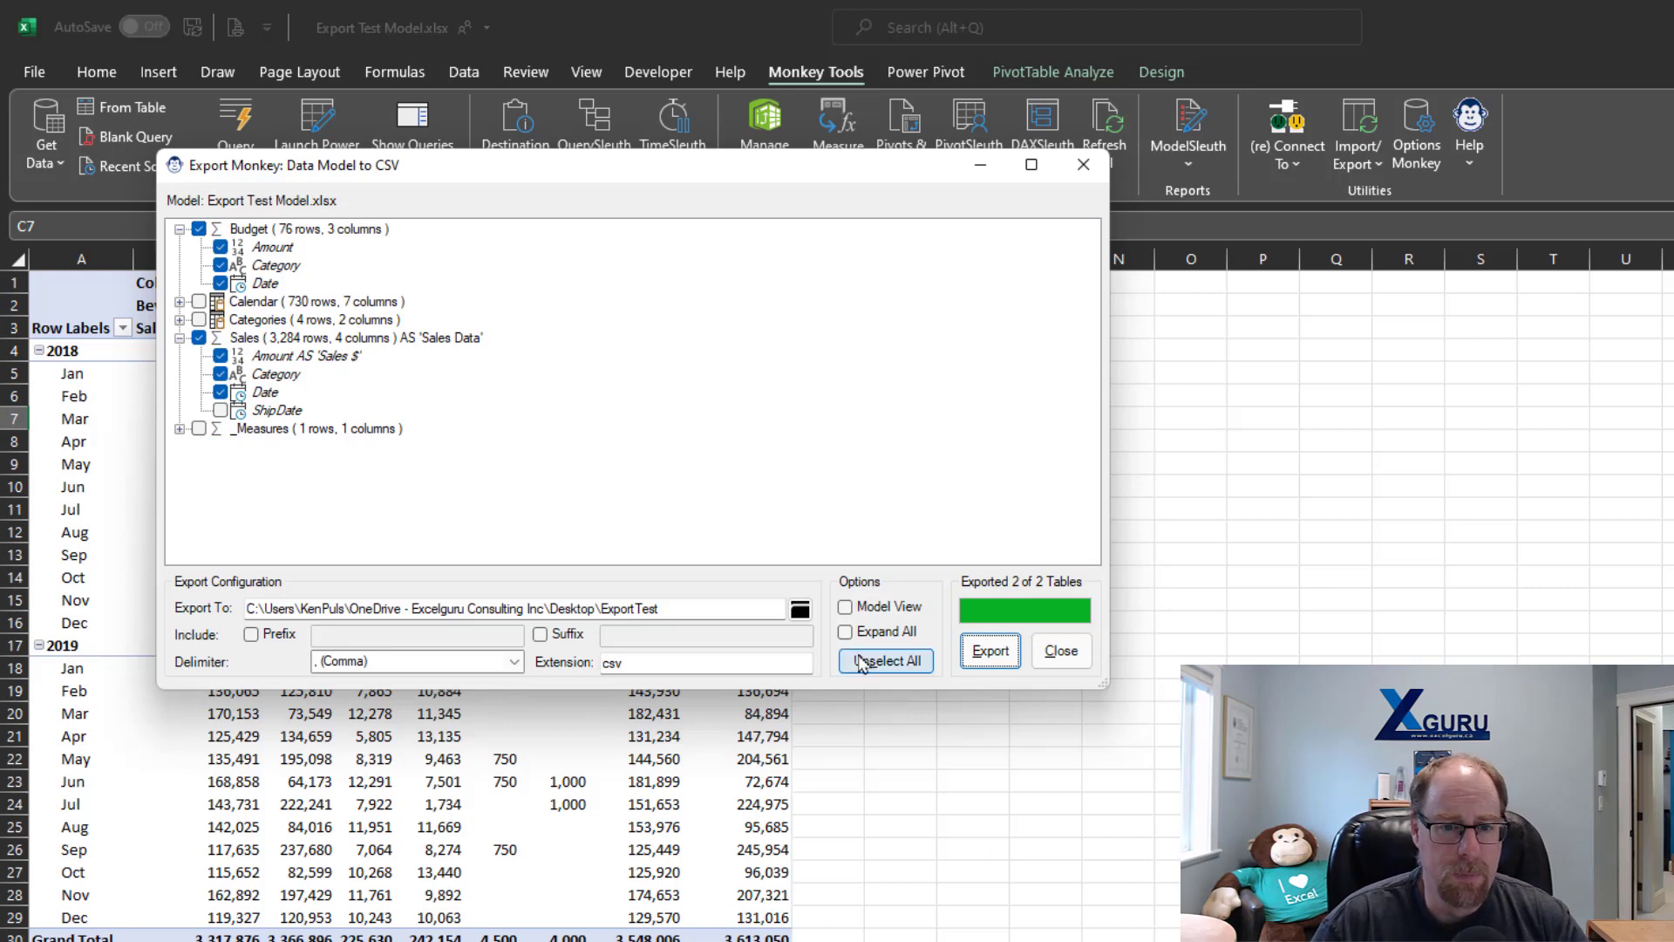
- Turn on Model View for the export and exclude the _Measures table
{"action": "left_click", "coordinate": [846, 608]}
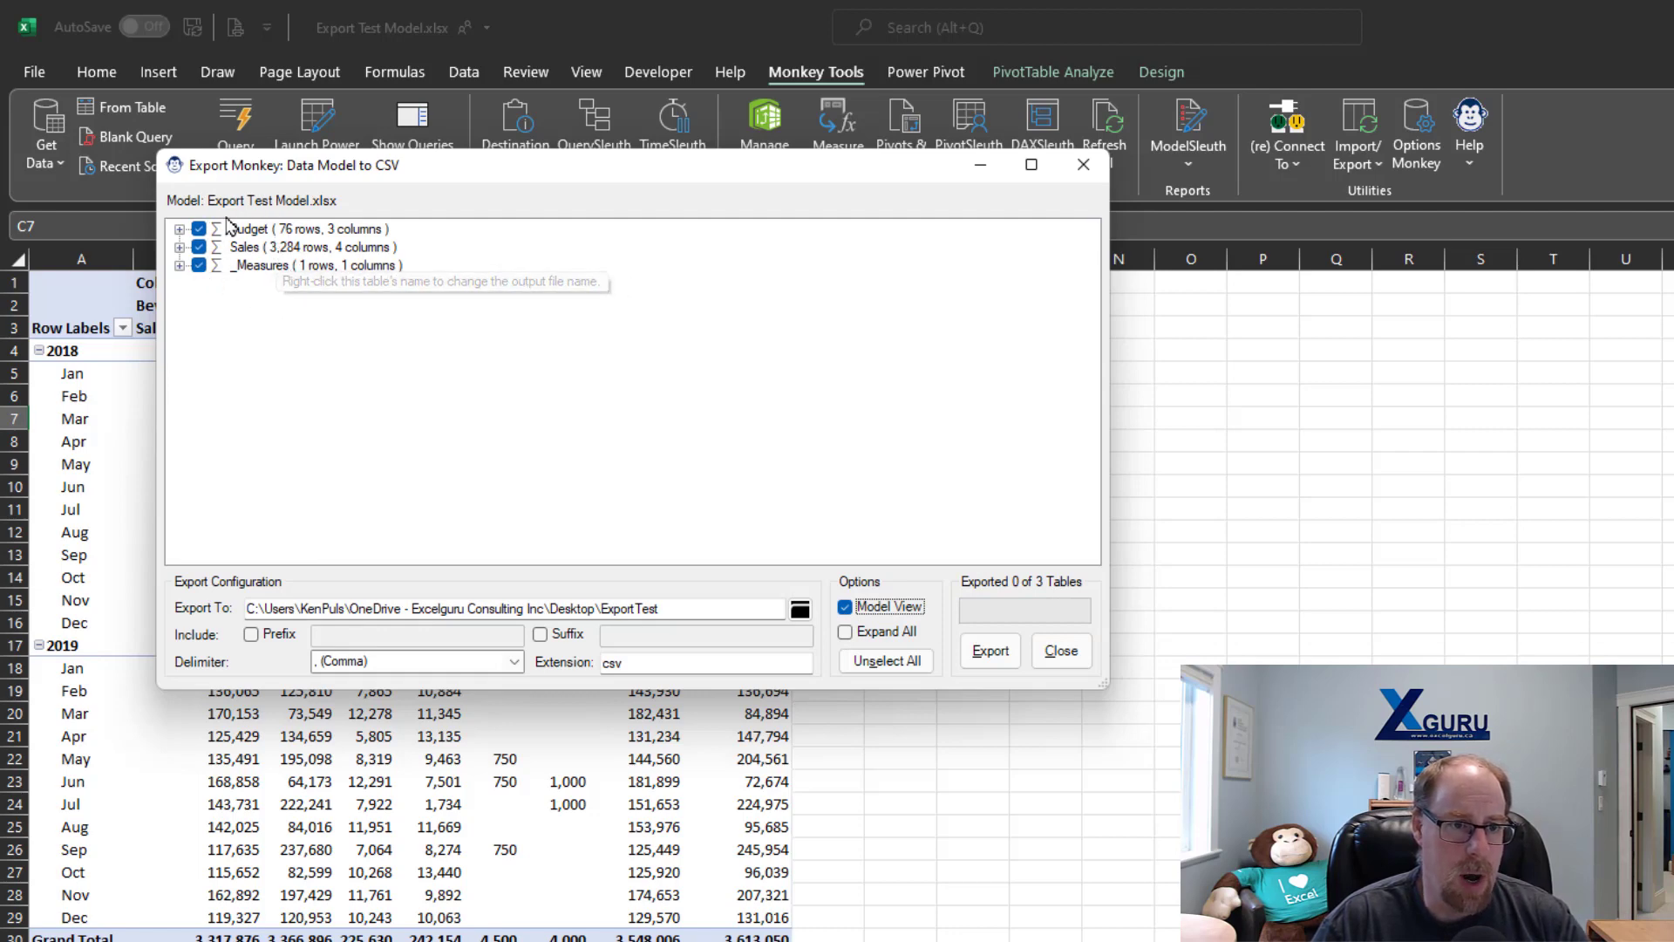
{"action": "left_click", "coordinate": [198, 266]}
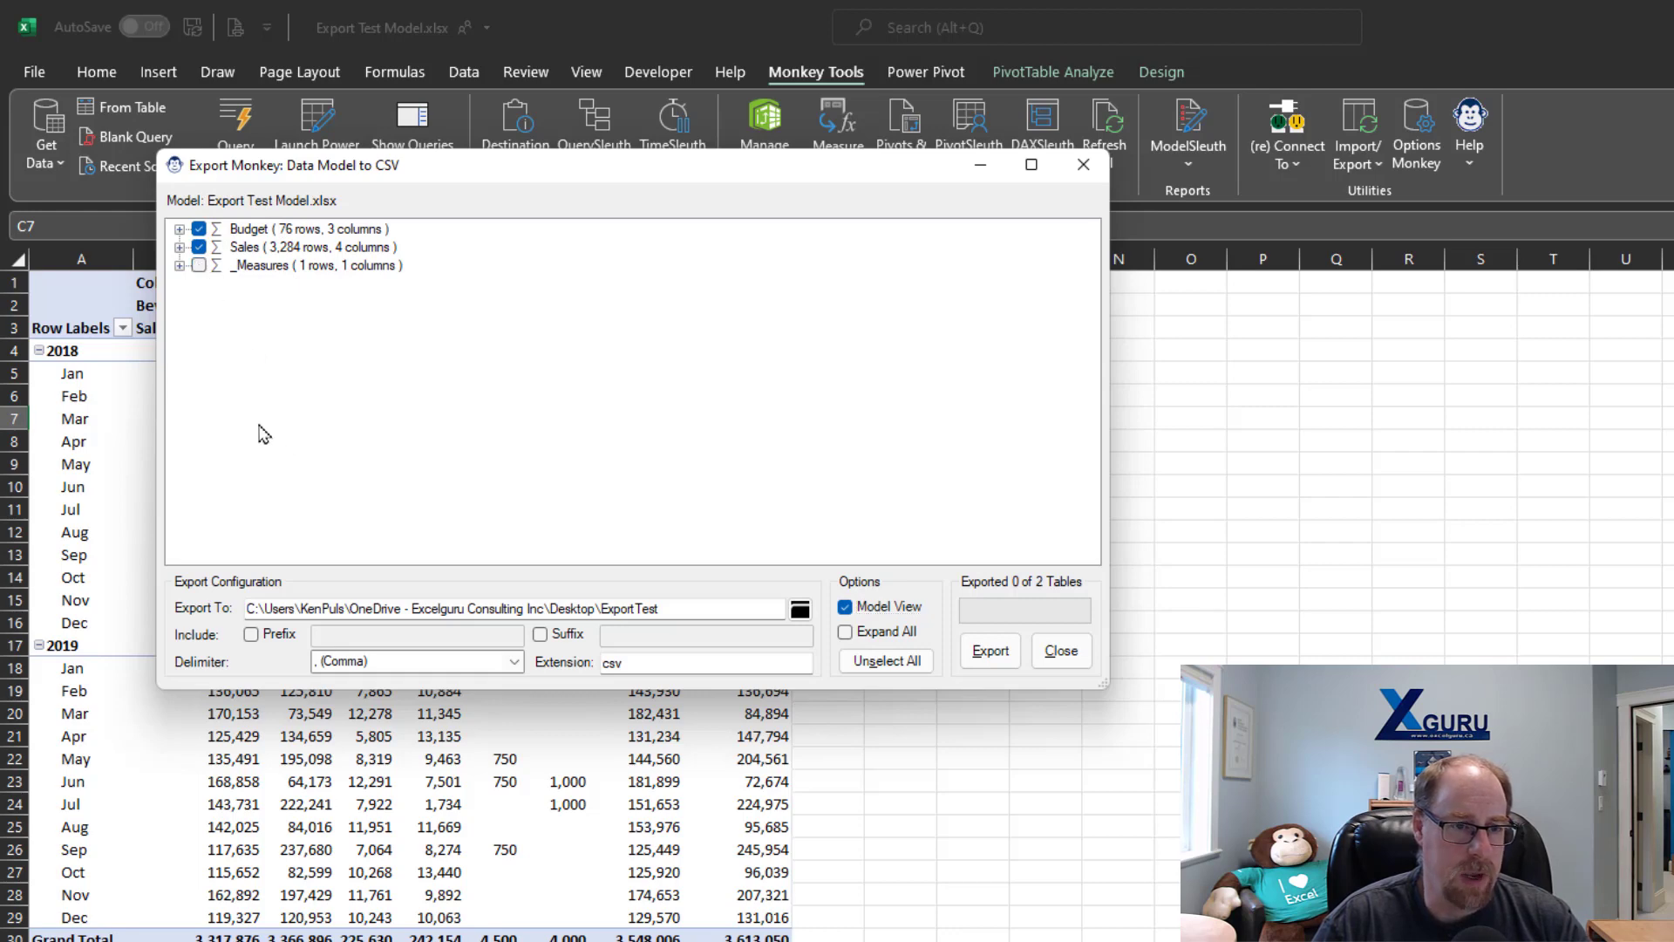
- Exclude the Budget table's related Category column and its Calendar columns Month, Day of Week and Day
{"action": "left_click", "coordinate": [178, 229]}
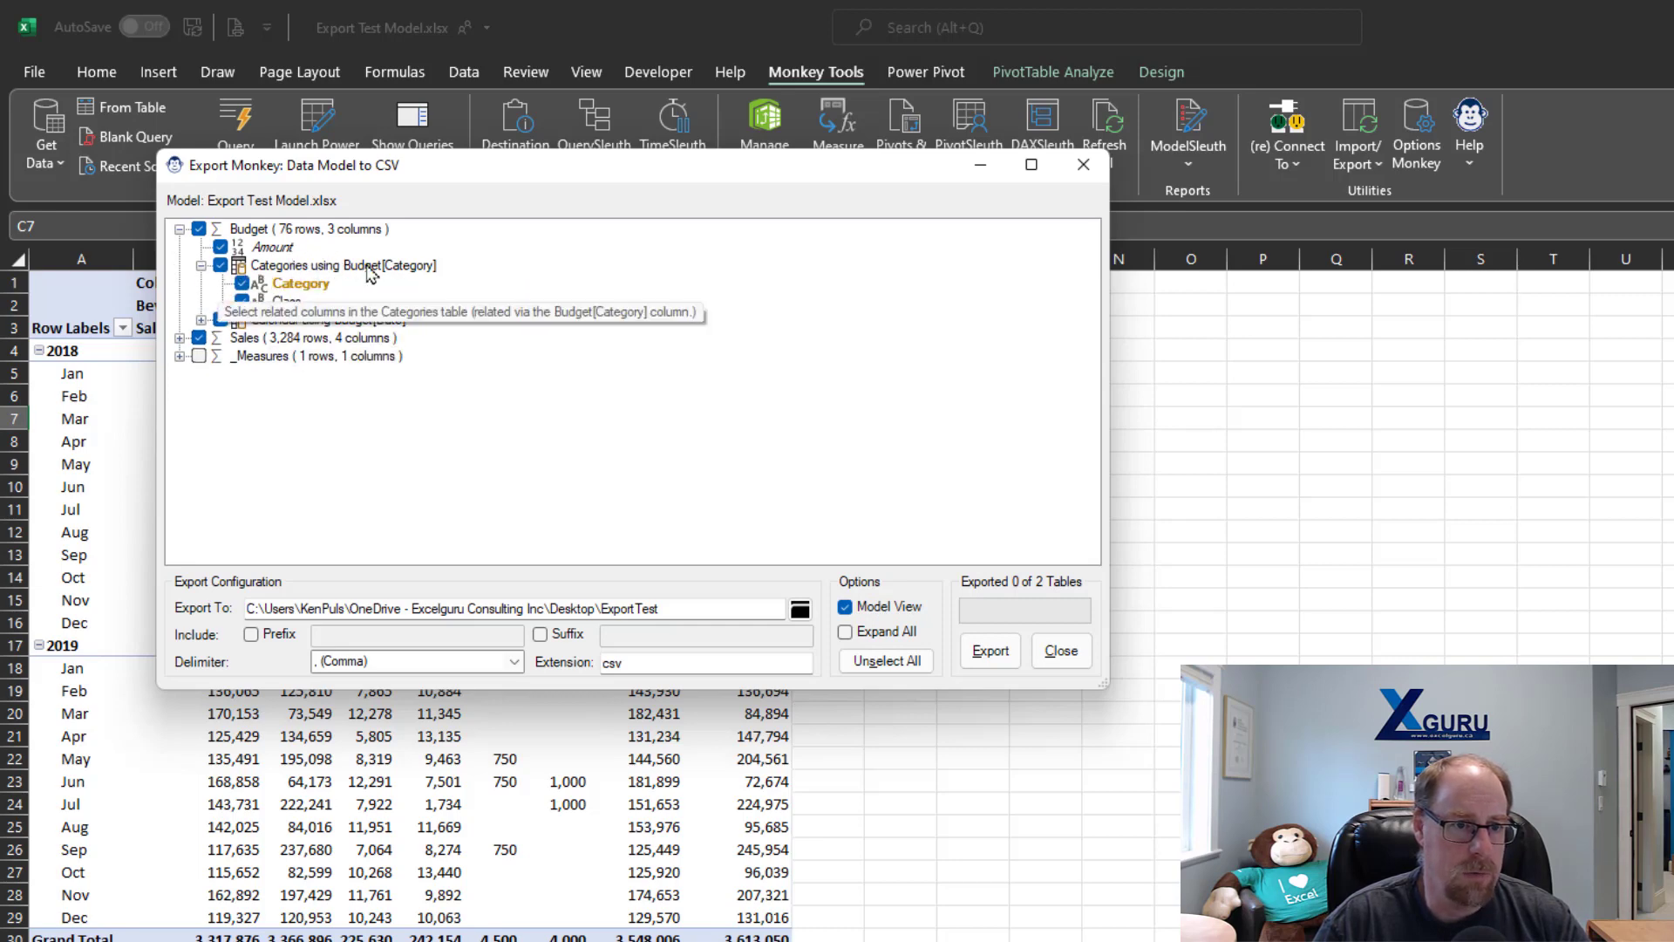
{"action": "left_click", "coordinate": [202, 320]}
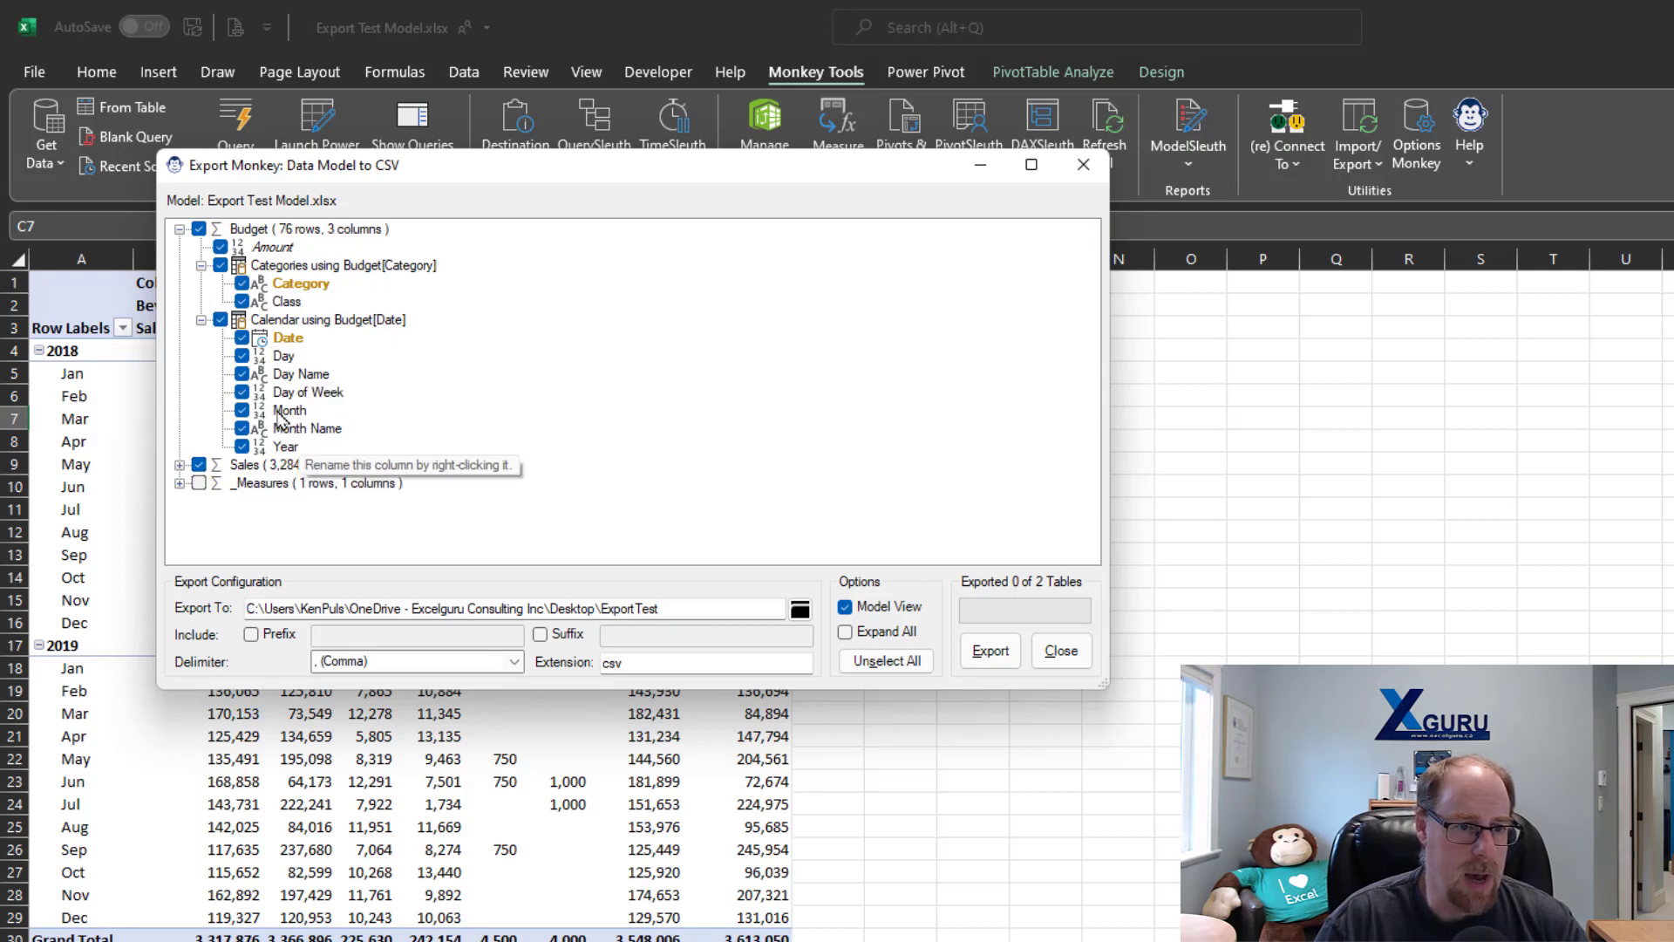
{"action": "left_click", "coordinate": [242, 409]}
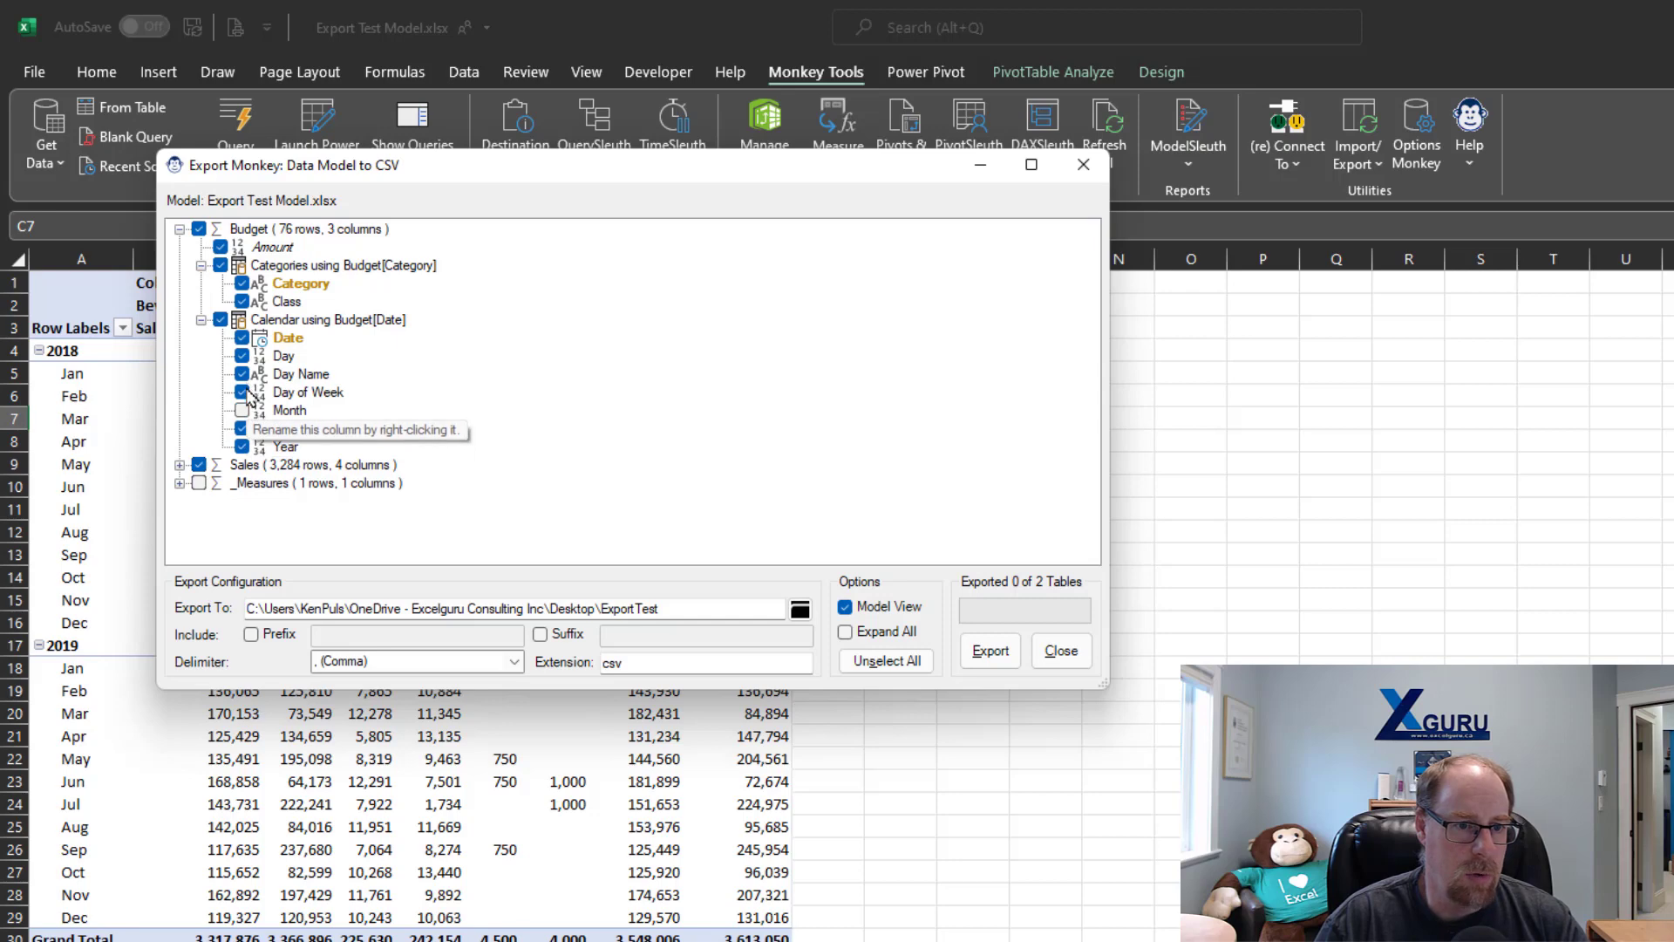
{"action": "left_click", "coordinate": [241, 392]}
{"action": "left_click", "coordinate": [241, 356]}
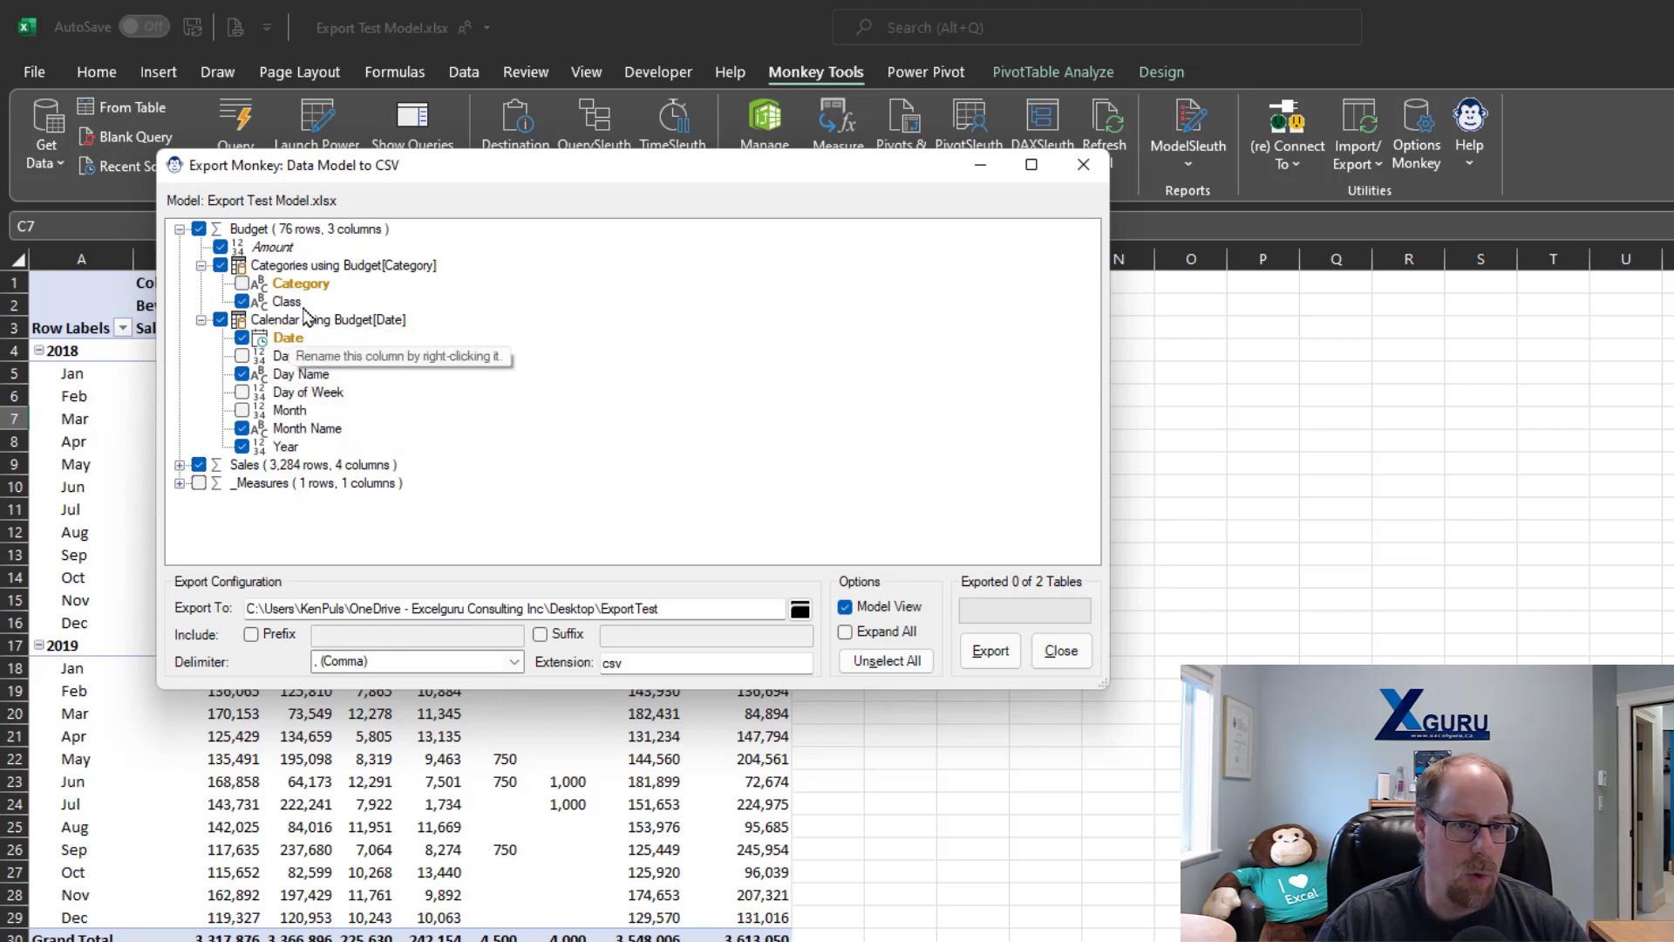
- Set the exported name of the Budget table's Amount column to "Budget $"
{"action": "double_click", "coordinate": [272, 246]}
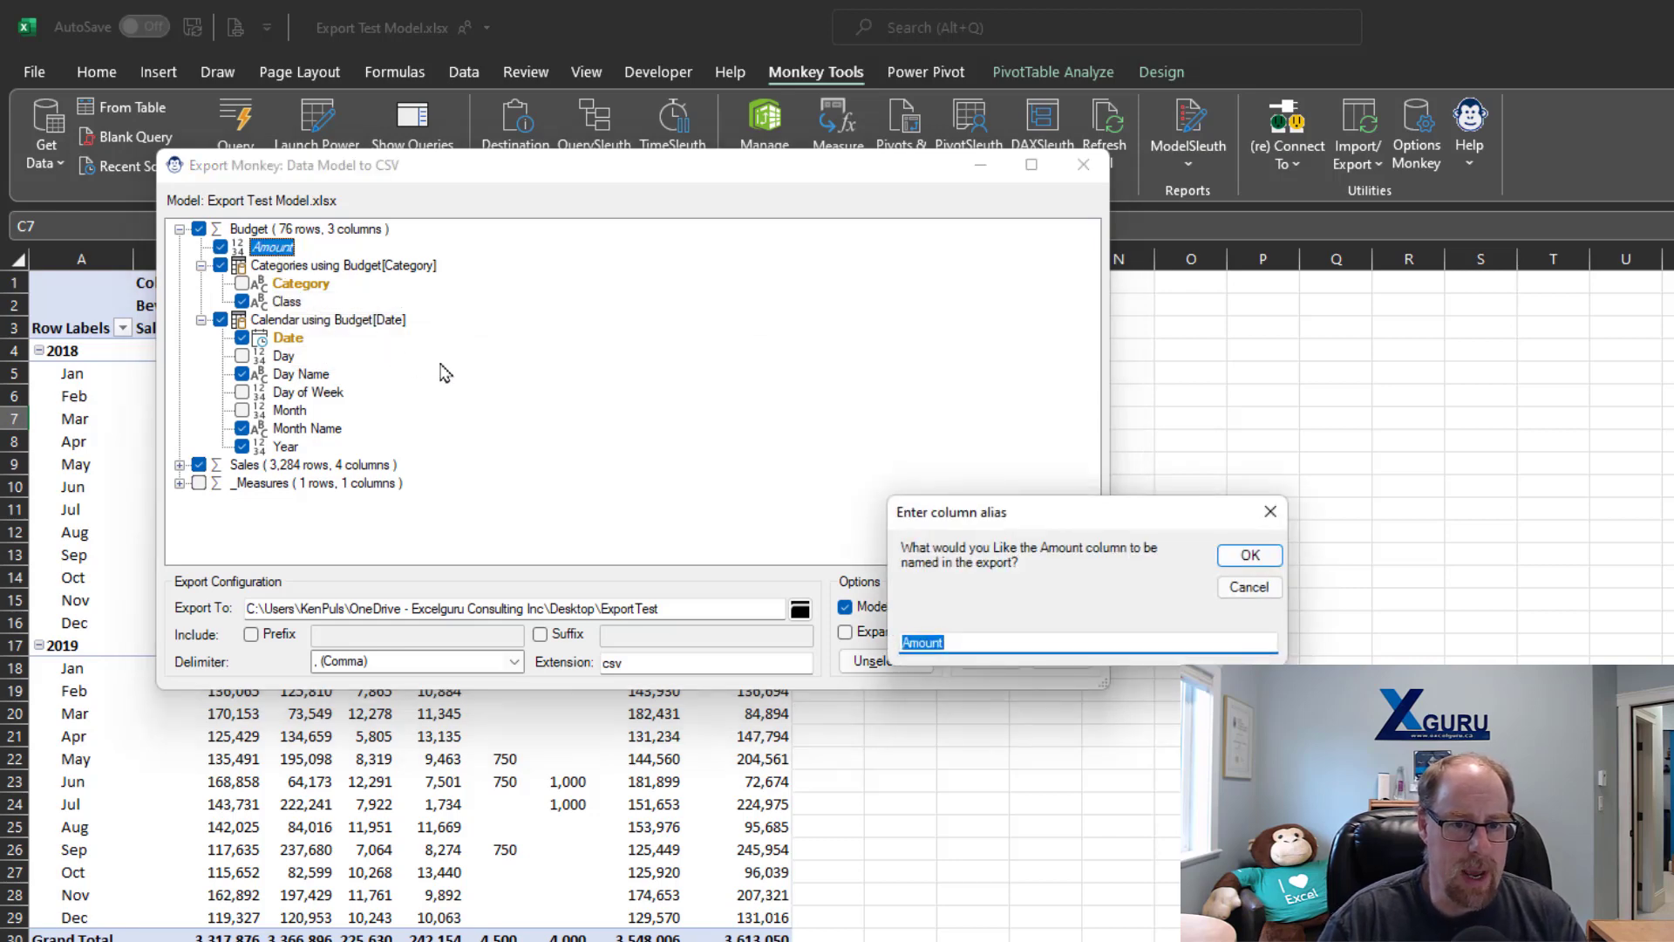
{"action": "type", "text": "Budget "}
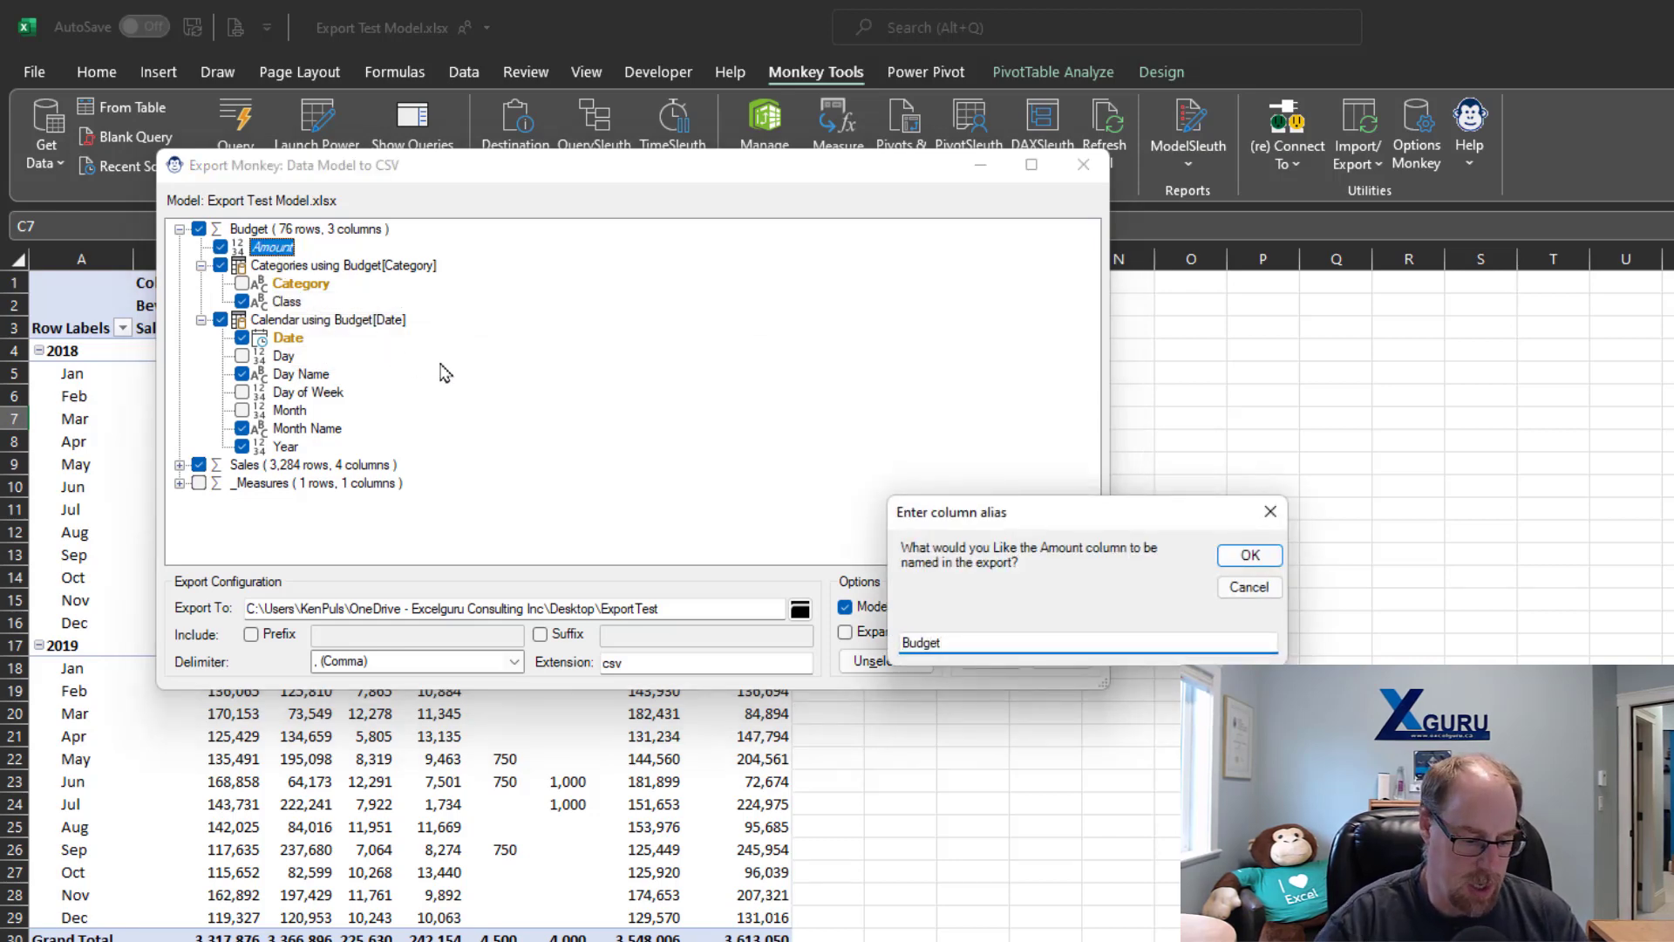
{"action": "type", "text": "$"}
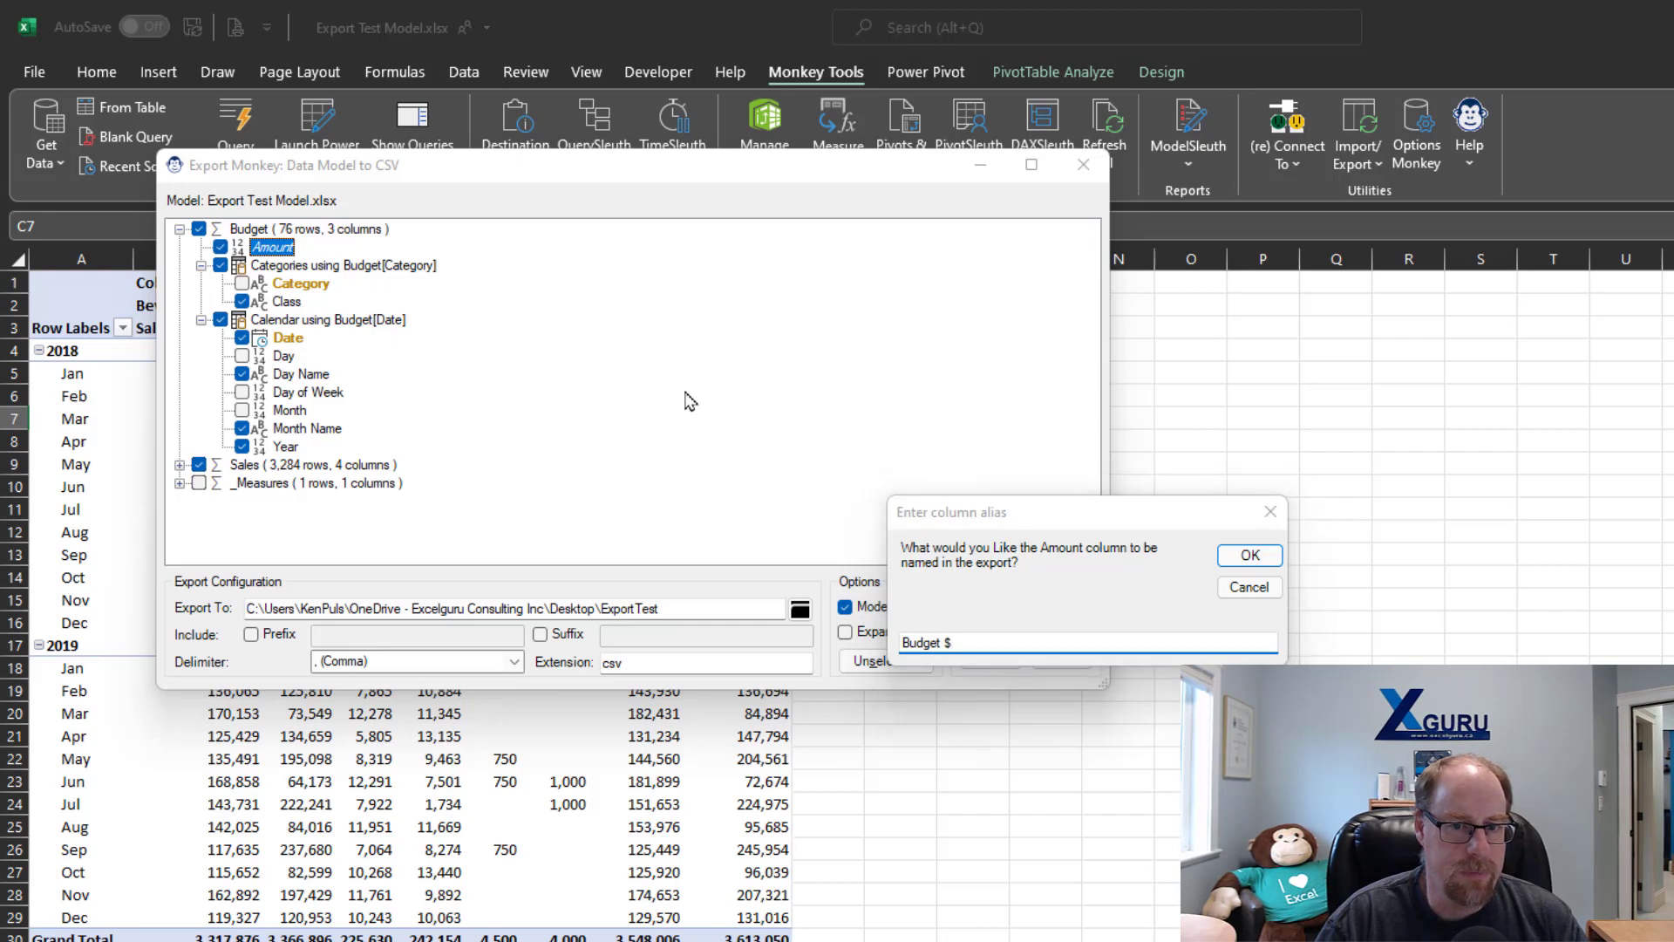
{"action": "left_click", "coordinate": [1249, 556]}
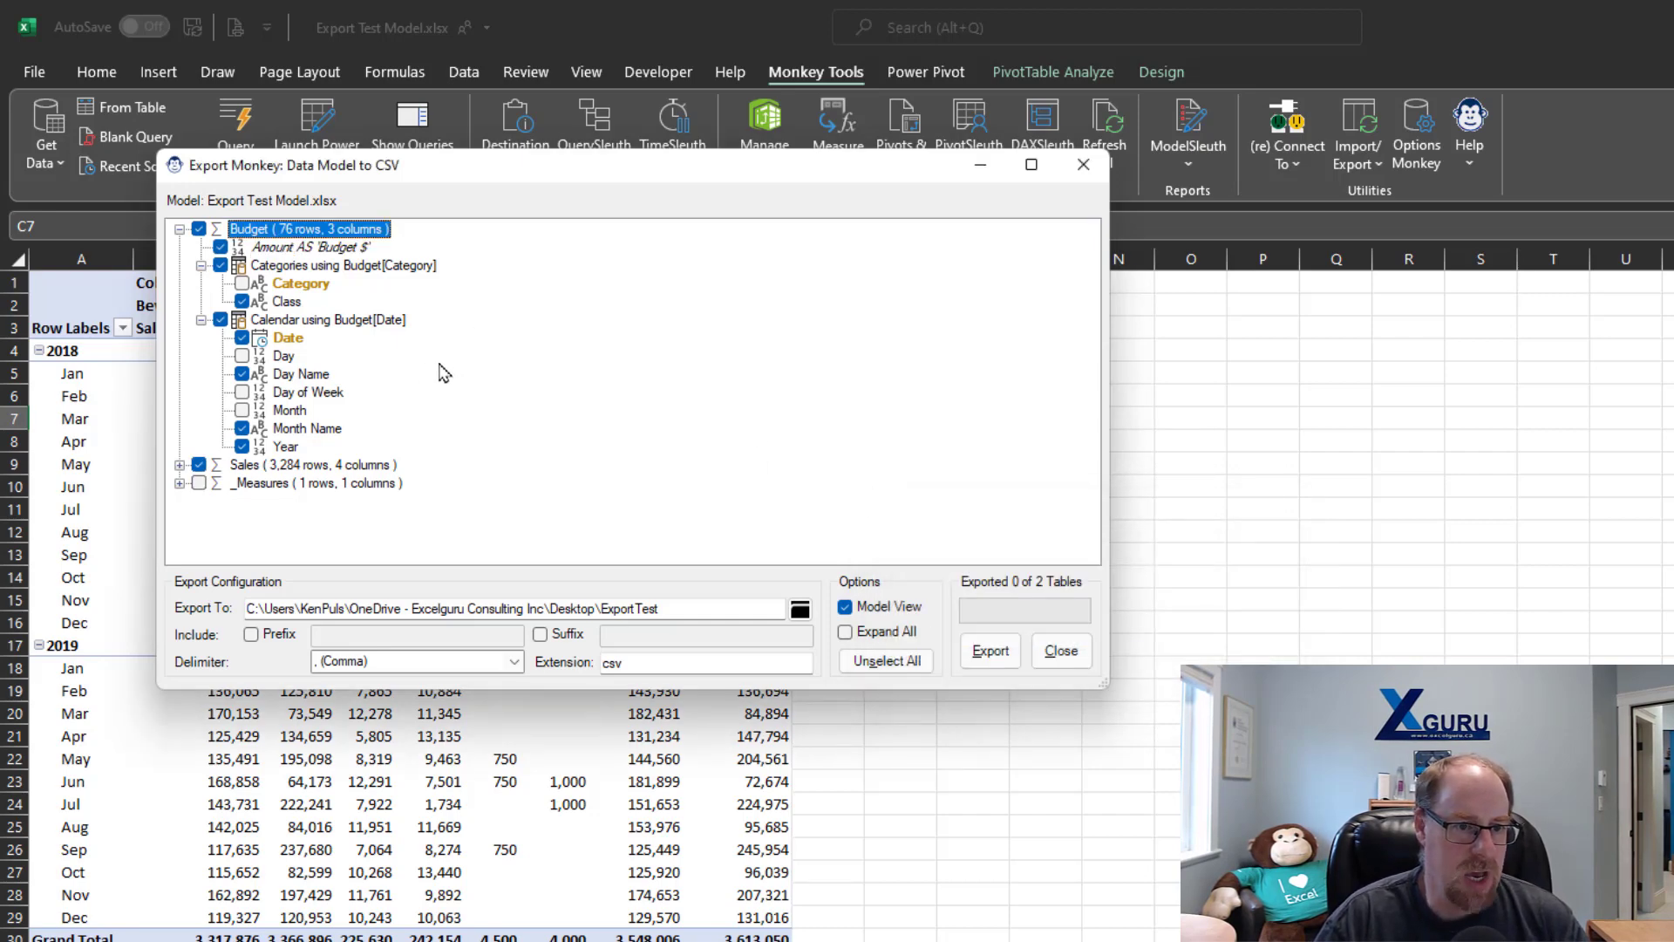
- Exclude the Day, Day of Week and Month columns of the Calendar related through Sales[Date] from the Sales table's export
{"action": "left_click", "coordinate": [180, 464]}
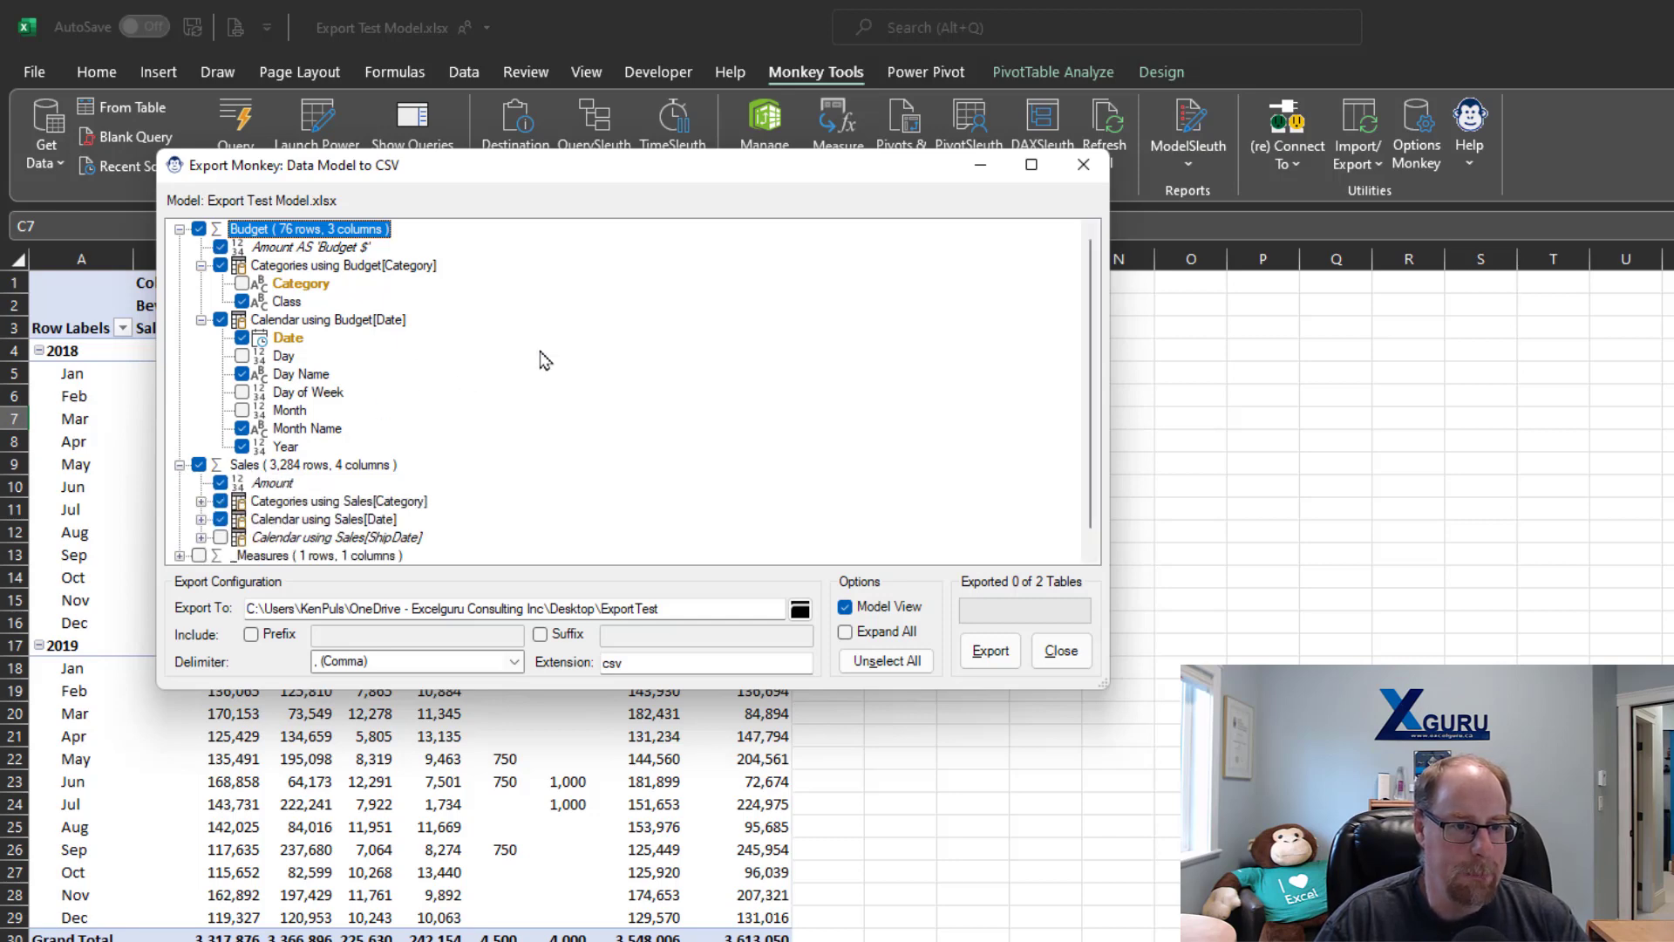
{"action": "scroll", "coordinate": [529, 366], "scroll_direction": "down", "scroll_amount": 1}
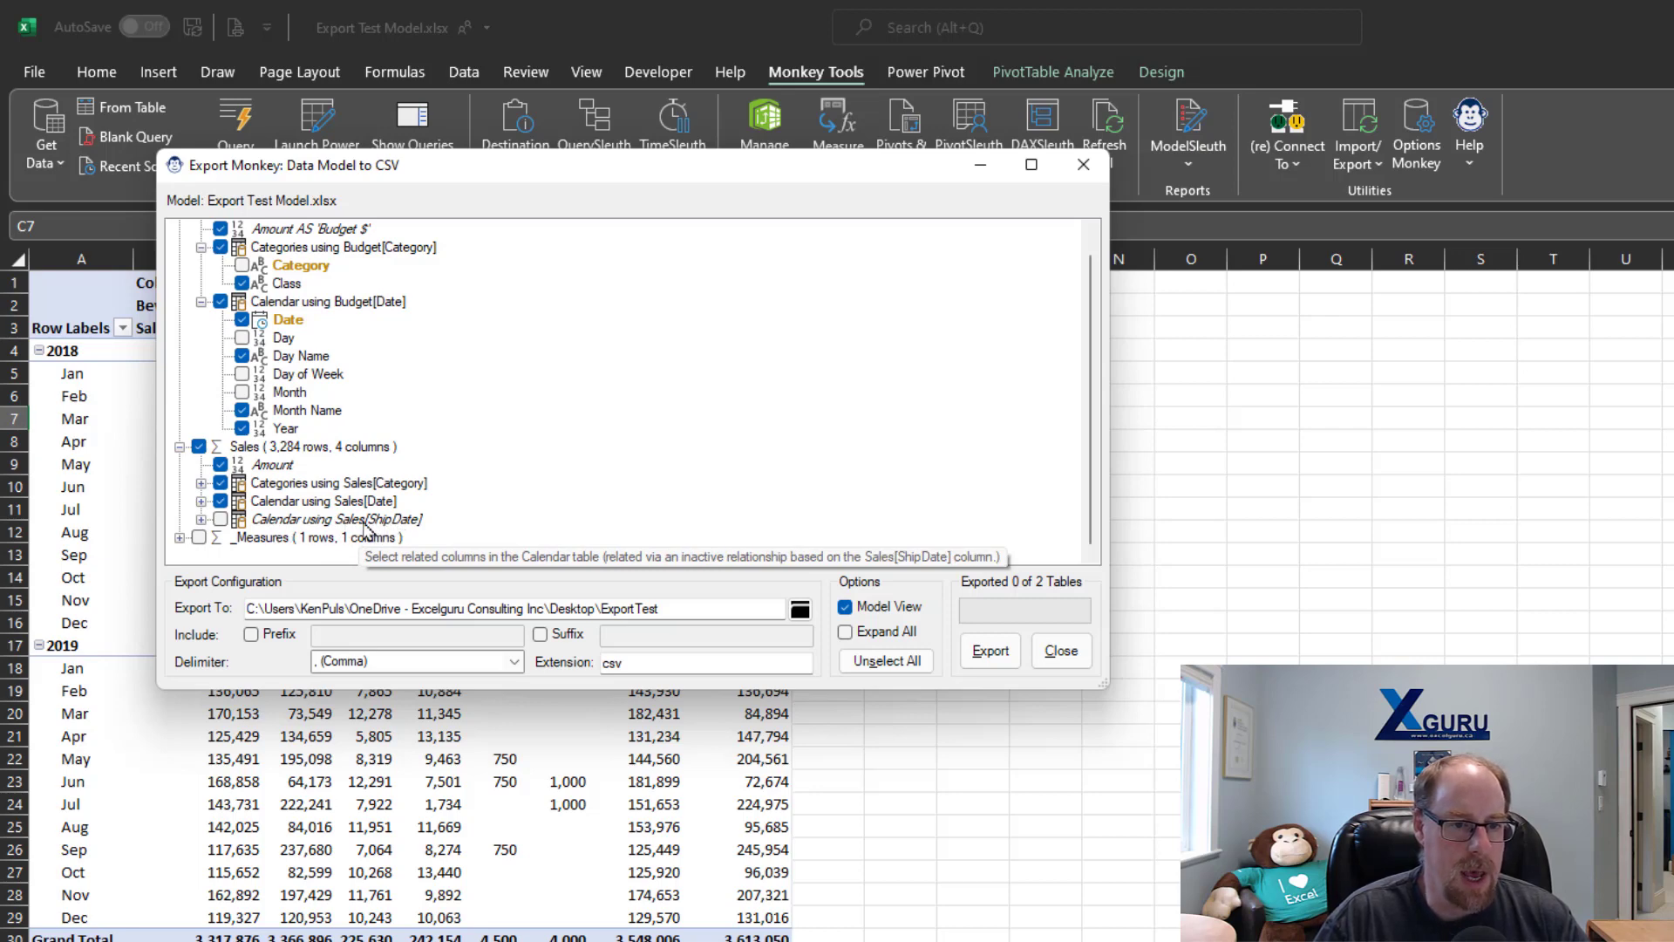
{"action": "left_click", "coordinate": [202, 502]}
{"action": "scroll", "coordinate": [402, 424], "scroll_direction": "down", "scroll_amount": 1}
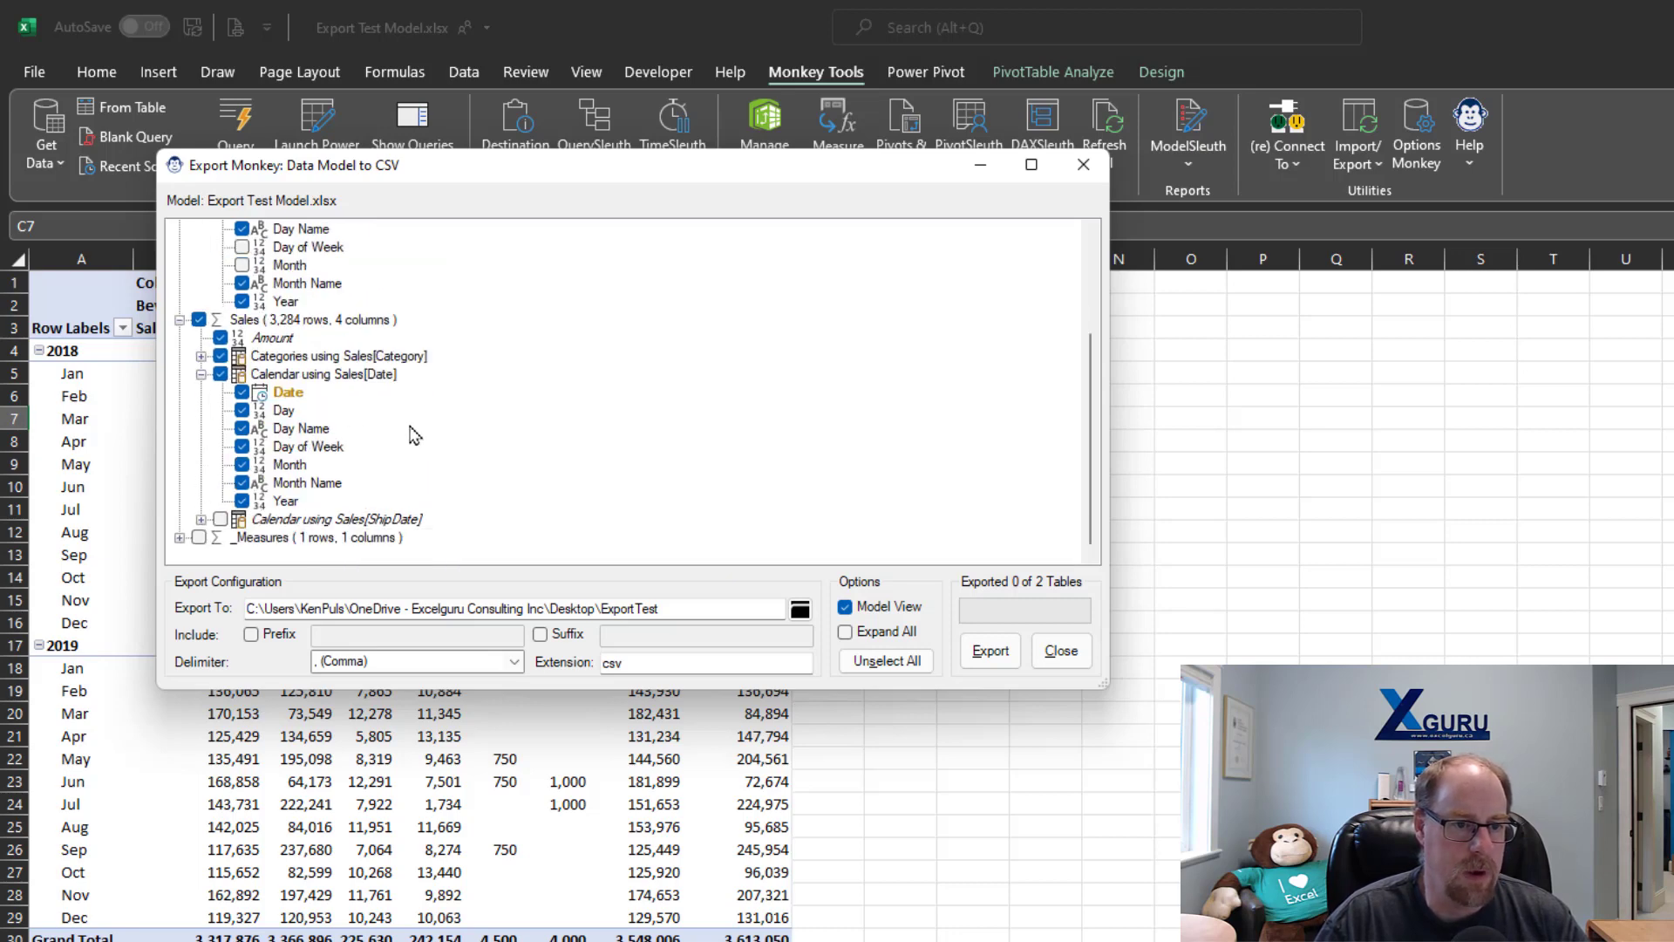
{"action": "left_click", "coordinate": [241, 411]}
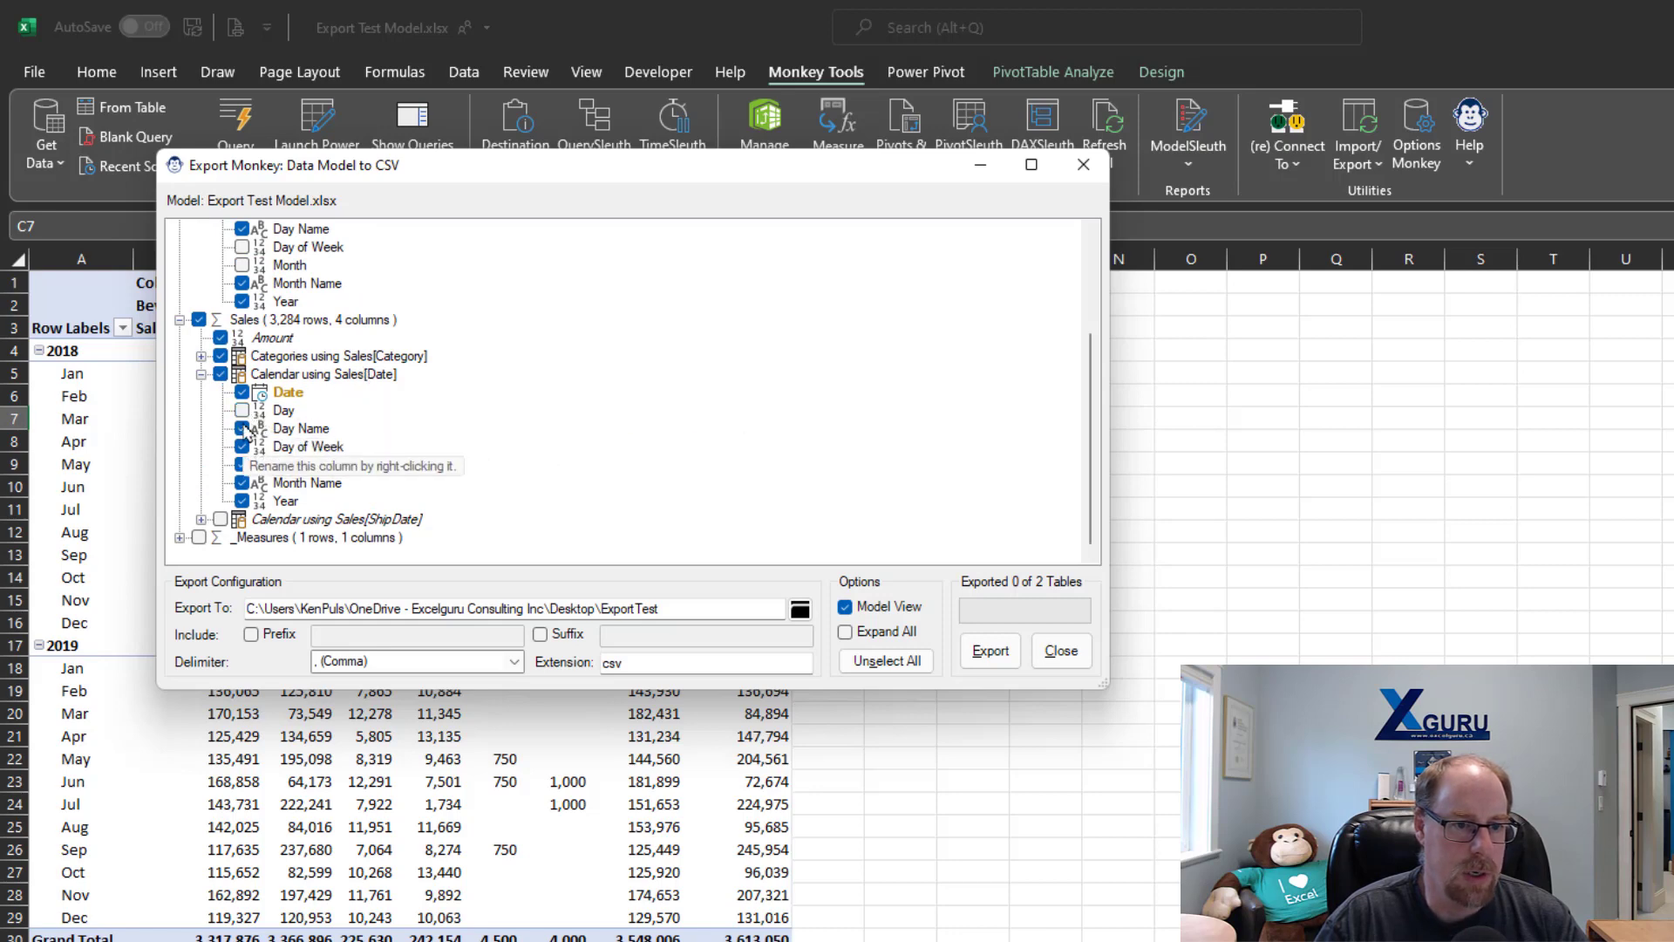
{"action": "left_click", "coordinate": [242, 447]}
{"action": "left_click", "coordinate": [242, 465]}
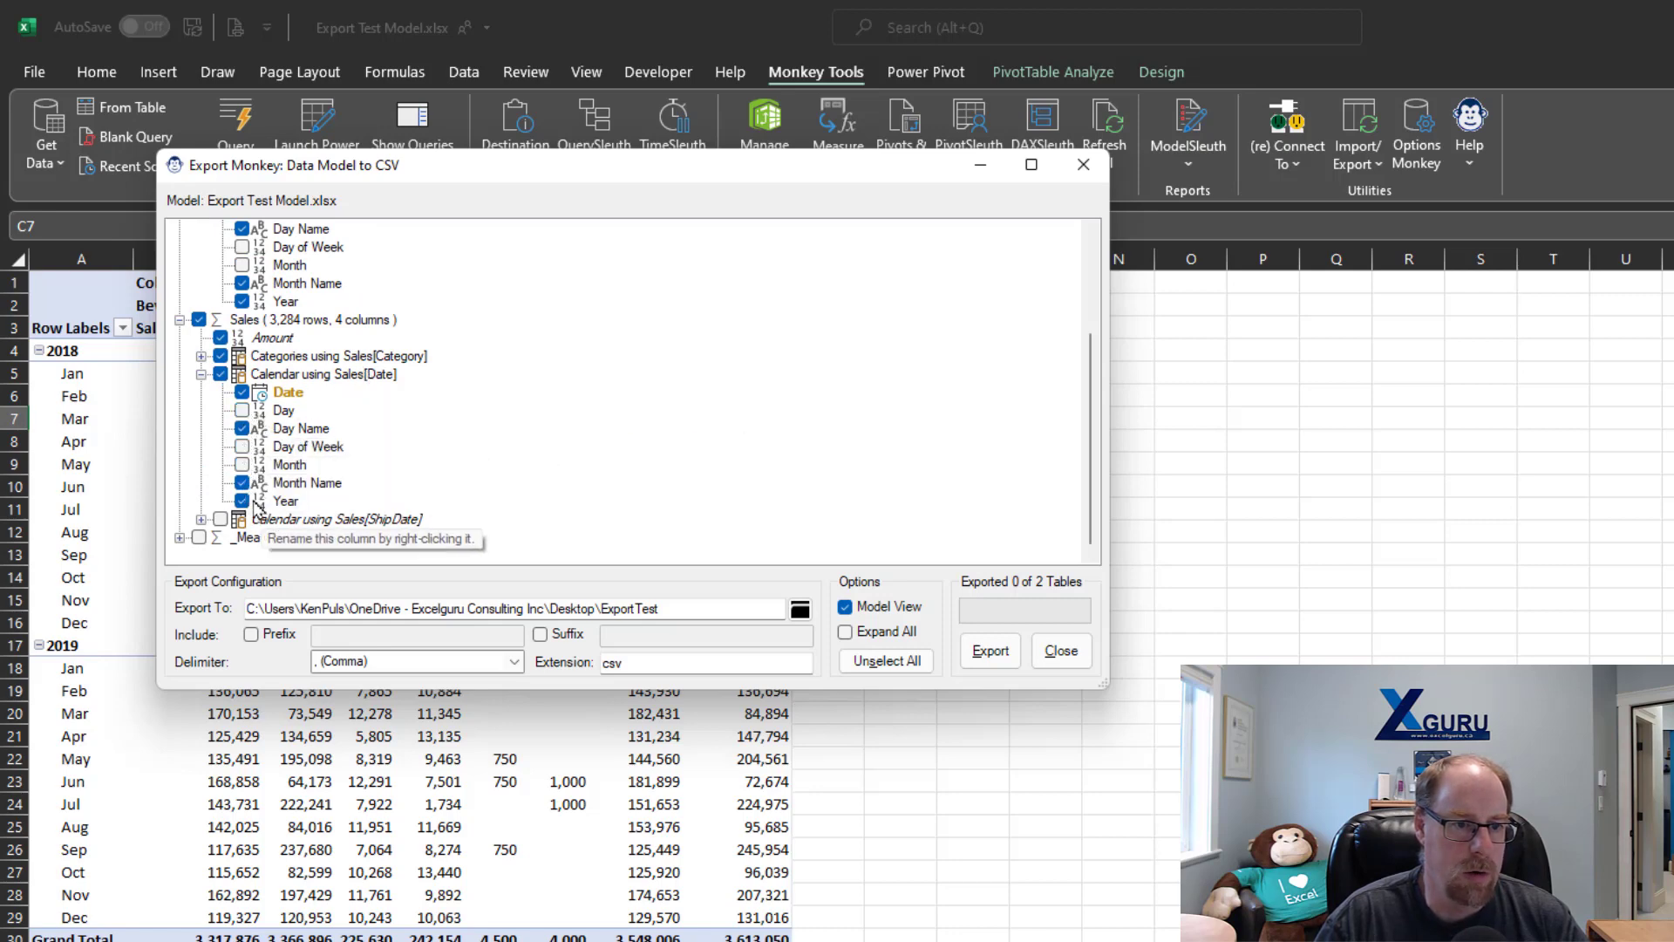
- Include the Date column of the Calendar related through Sales[ShipDate] and set its exported name to "Ship Date"
{"action": "left_click", "coordinate": [201, 519]}
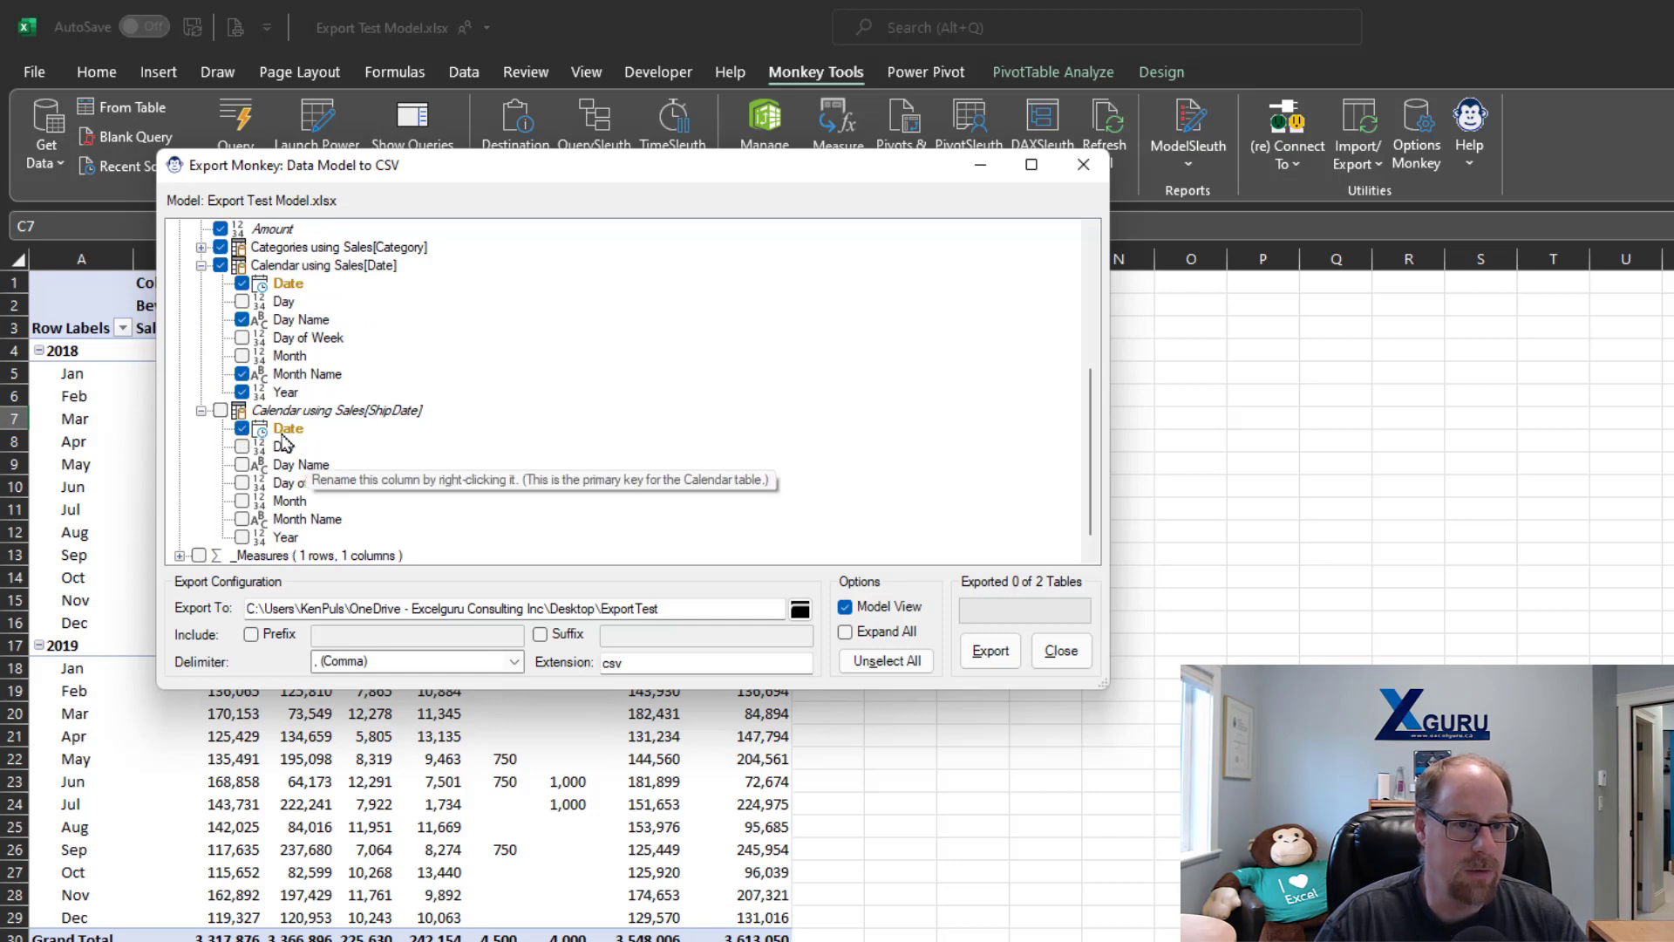
{"action": "right_click", "coordinate": [288, 431]}
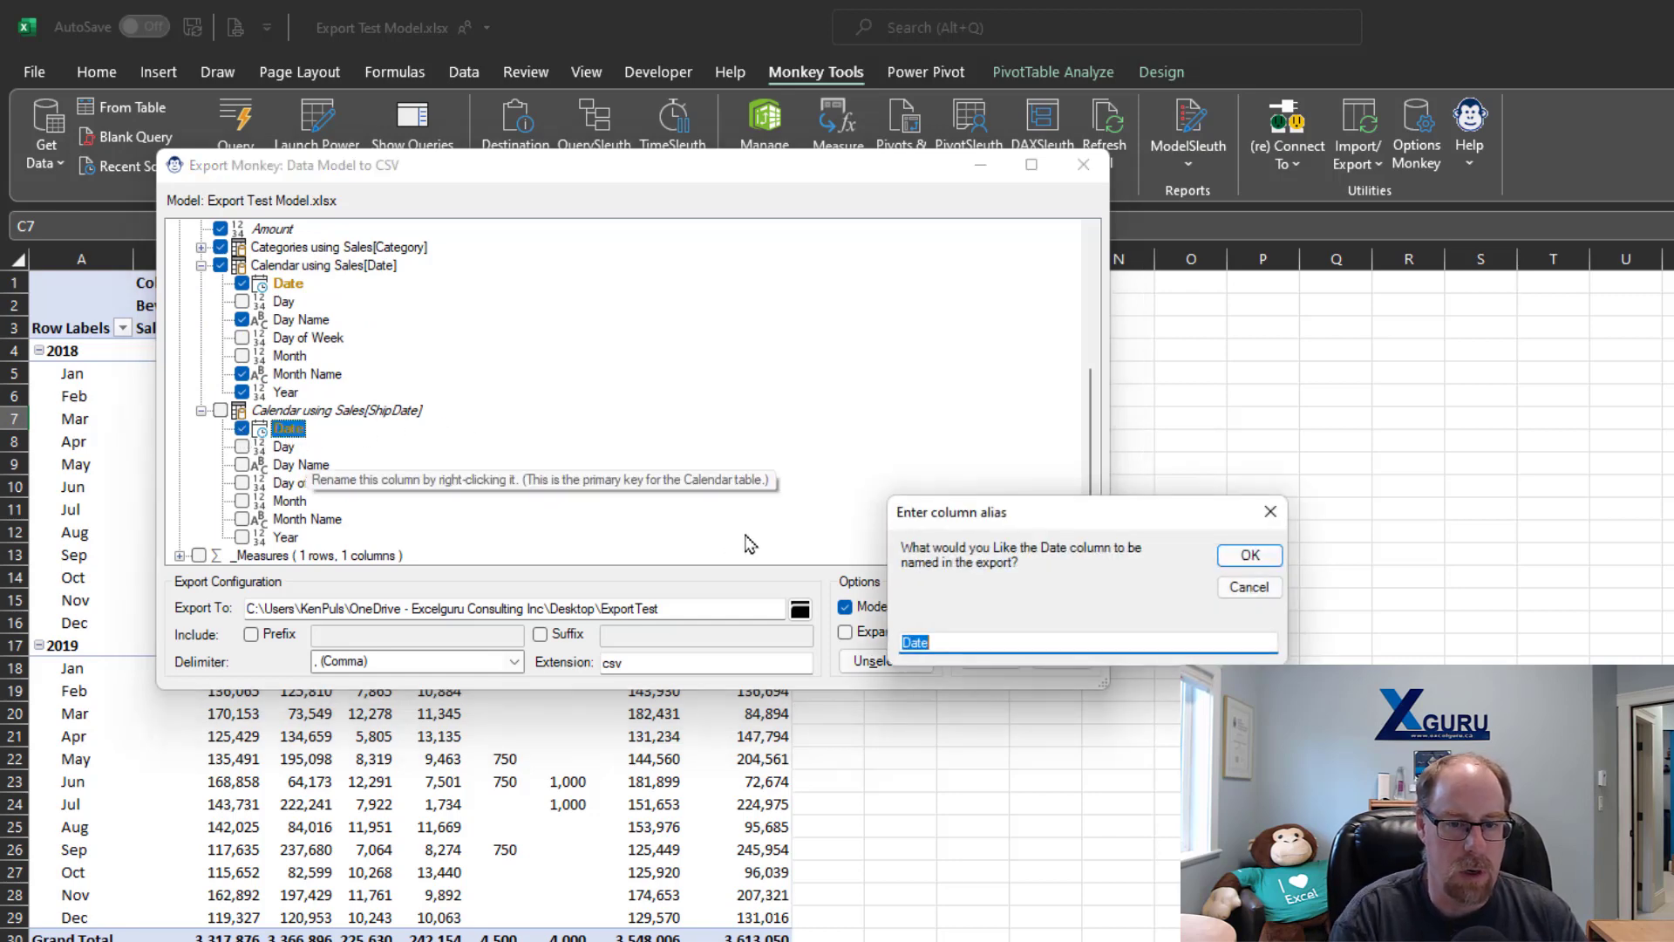
{"action": "type", "text": "Ship Date"}
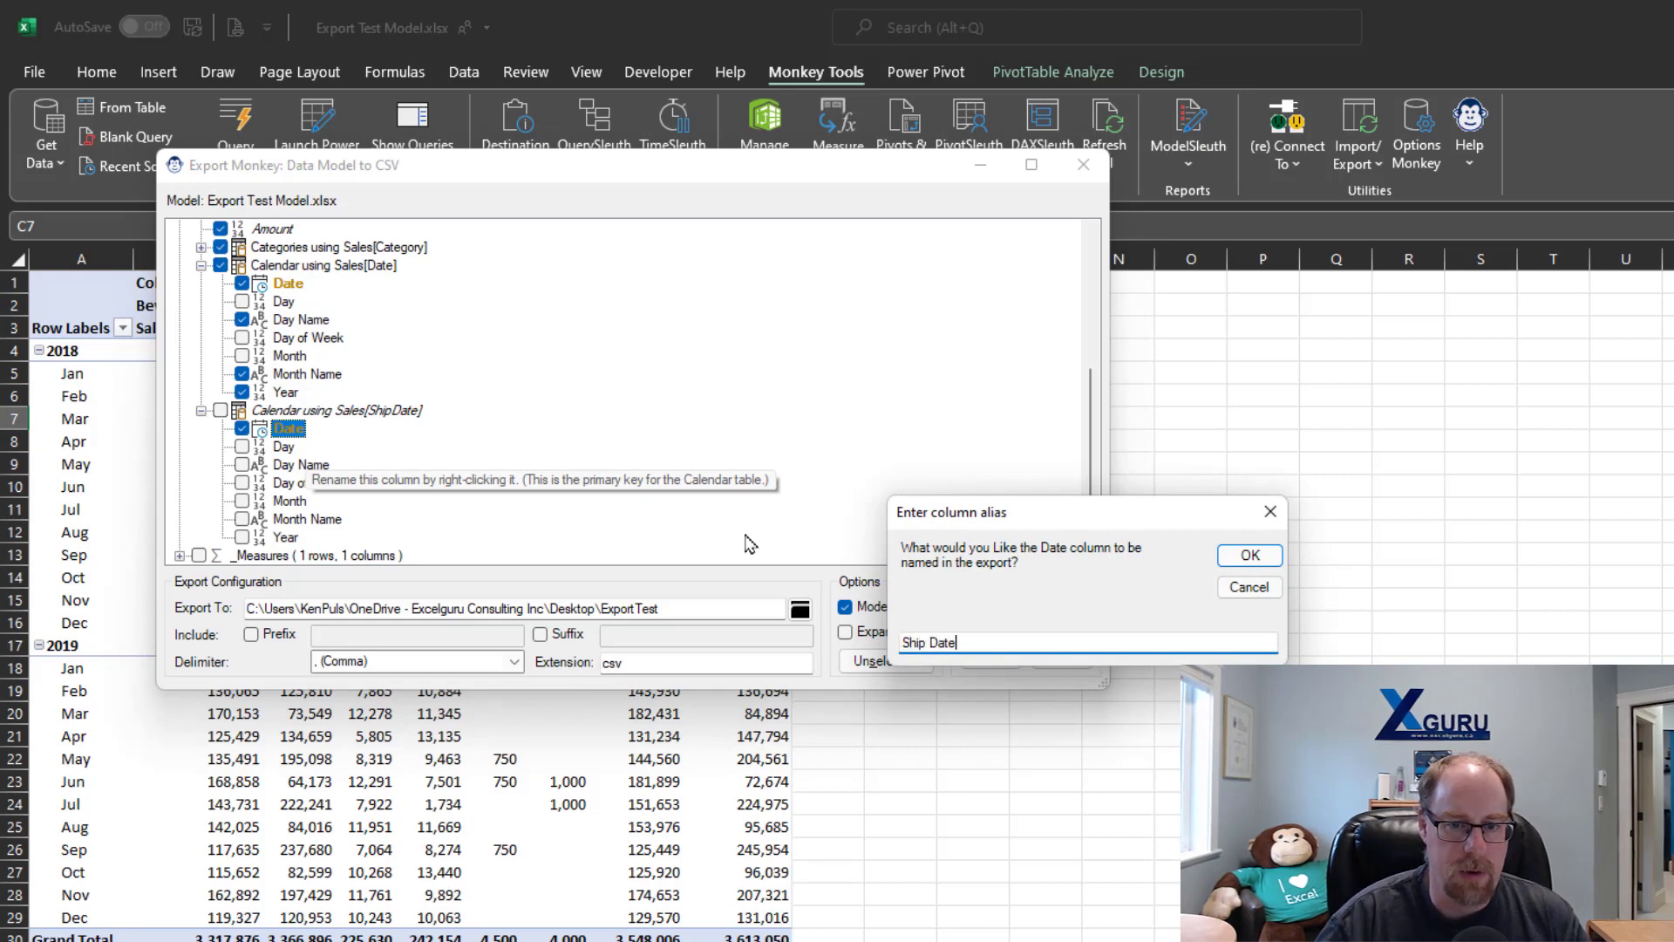
{"action": "left_click", "coordinate": [1272, 555]}
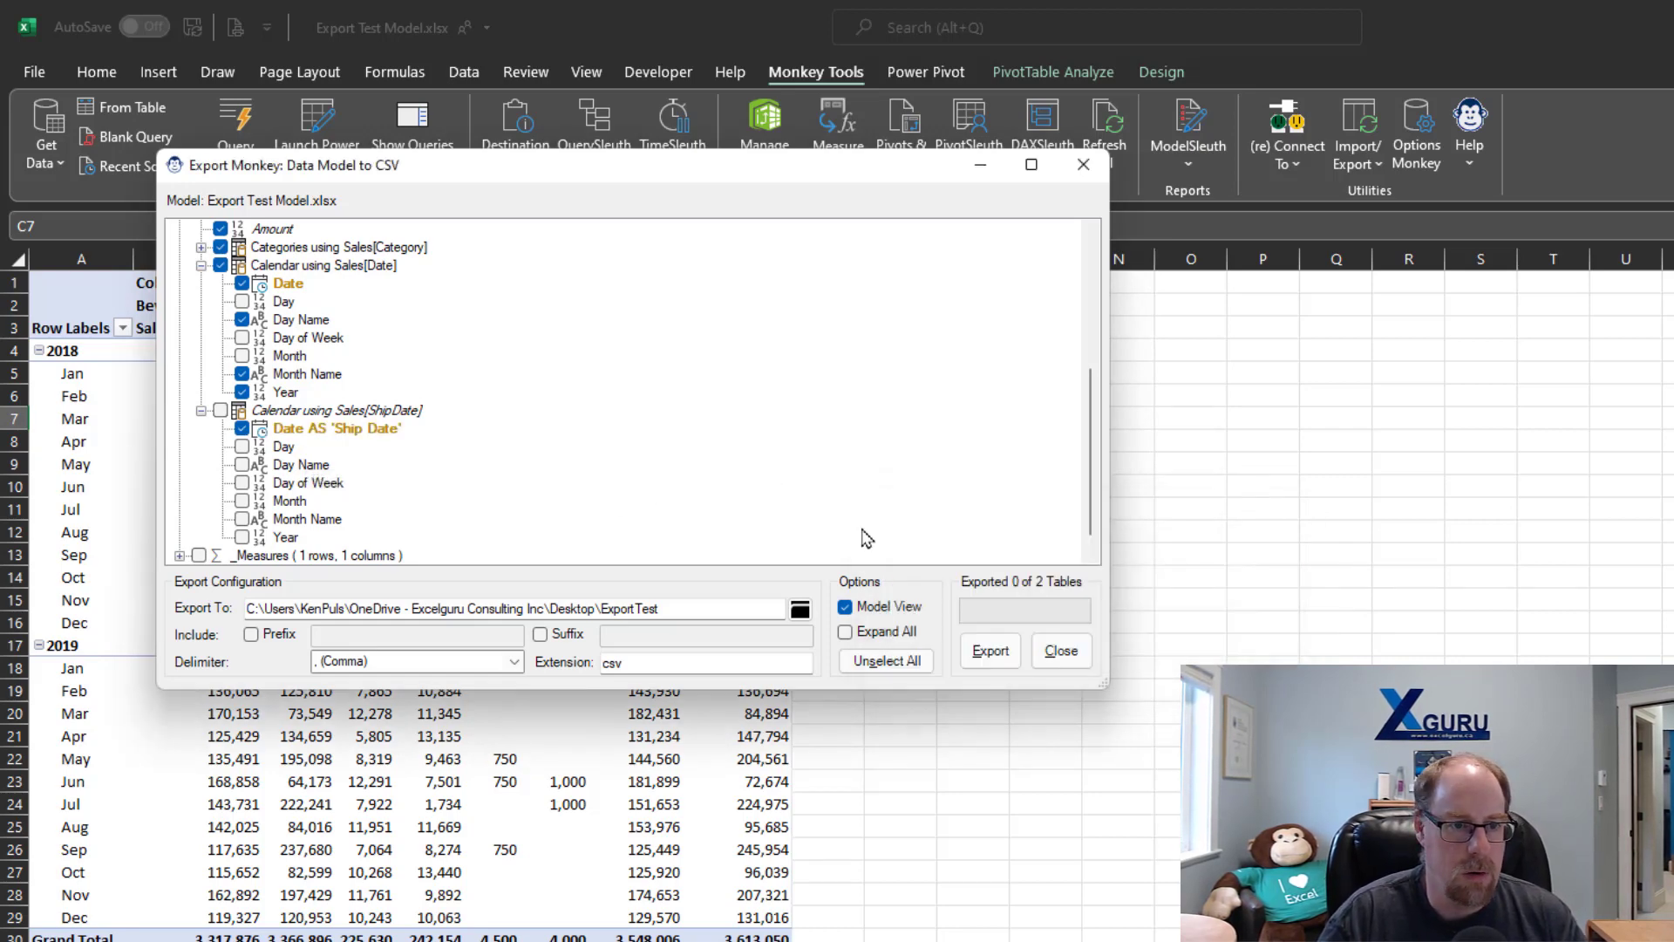
- Include the Day, Month and Year columns of the Calendar related through Sales[ShipDate] in the Sales export
{"action": "left_click", "coordinate": [244, 446]}
{"action": "left_click", "coordinate": [243, 501]}
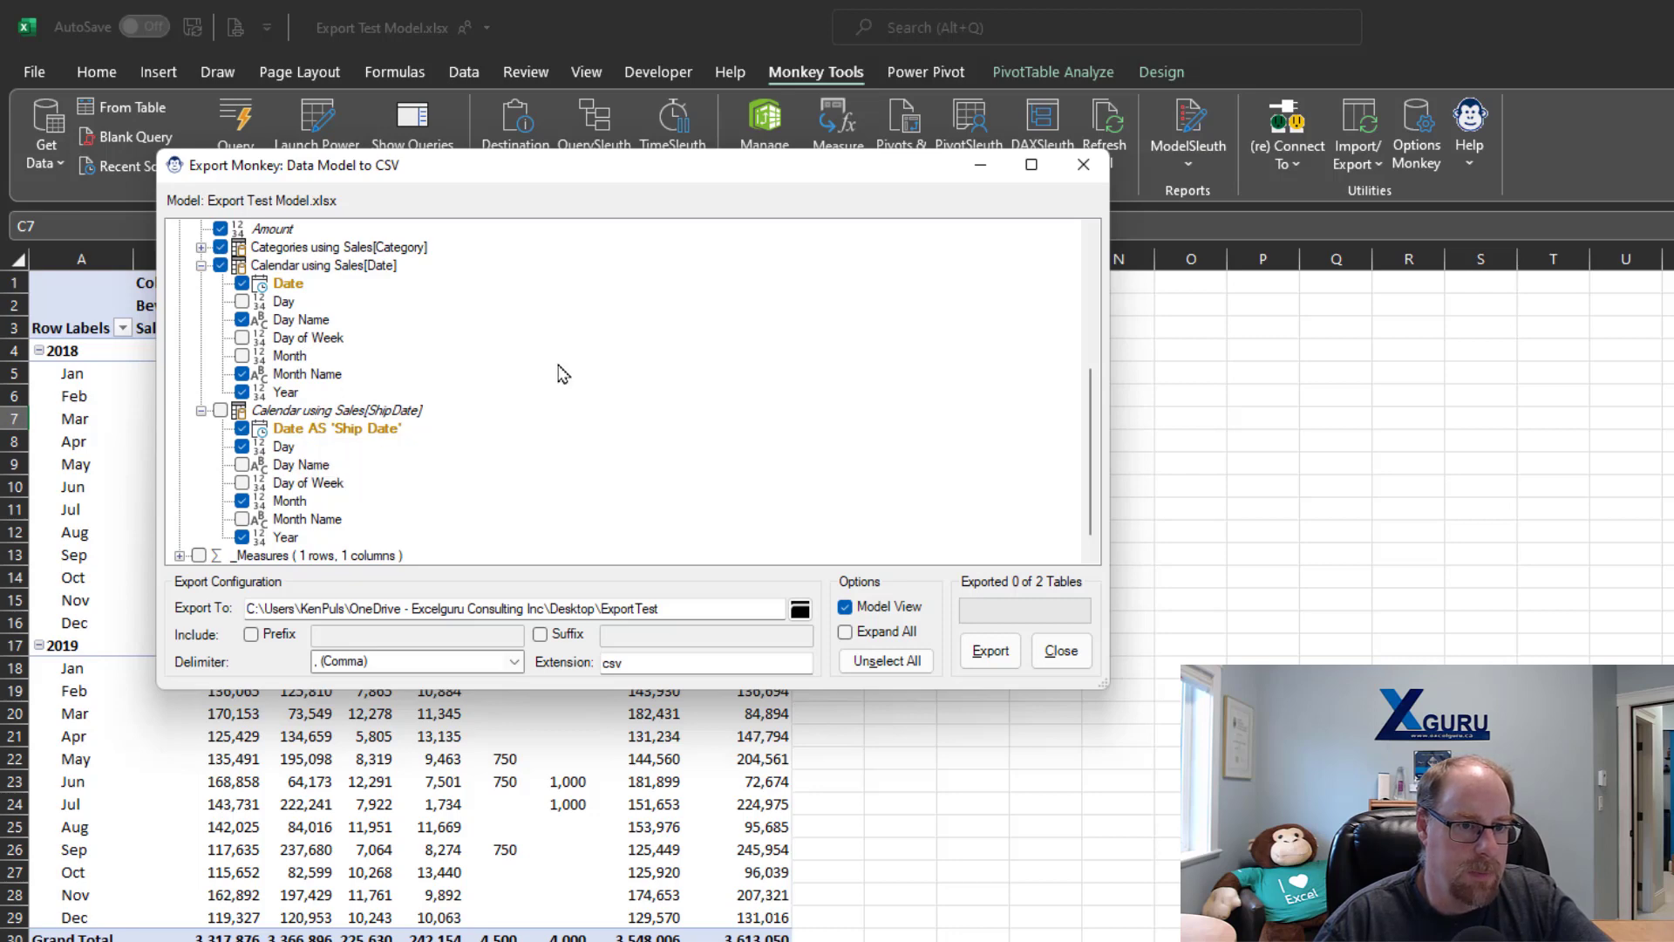
{"action": "scroll", "coordinate": [565, 374], "scroll_direction": "up", "scroll_amount": 1}
{"action": "scroll", "coordinate": [565, 373], "scroll_direction": "down", "scroll_amount": 1}
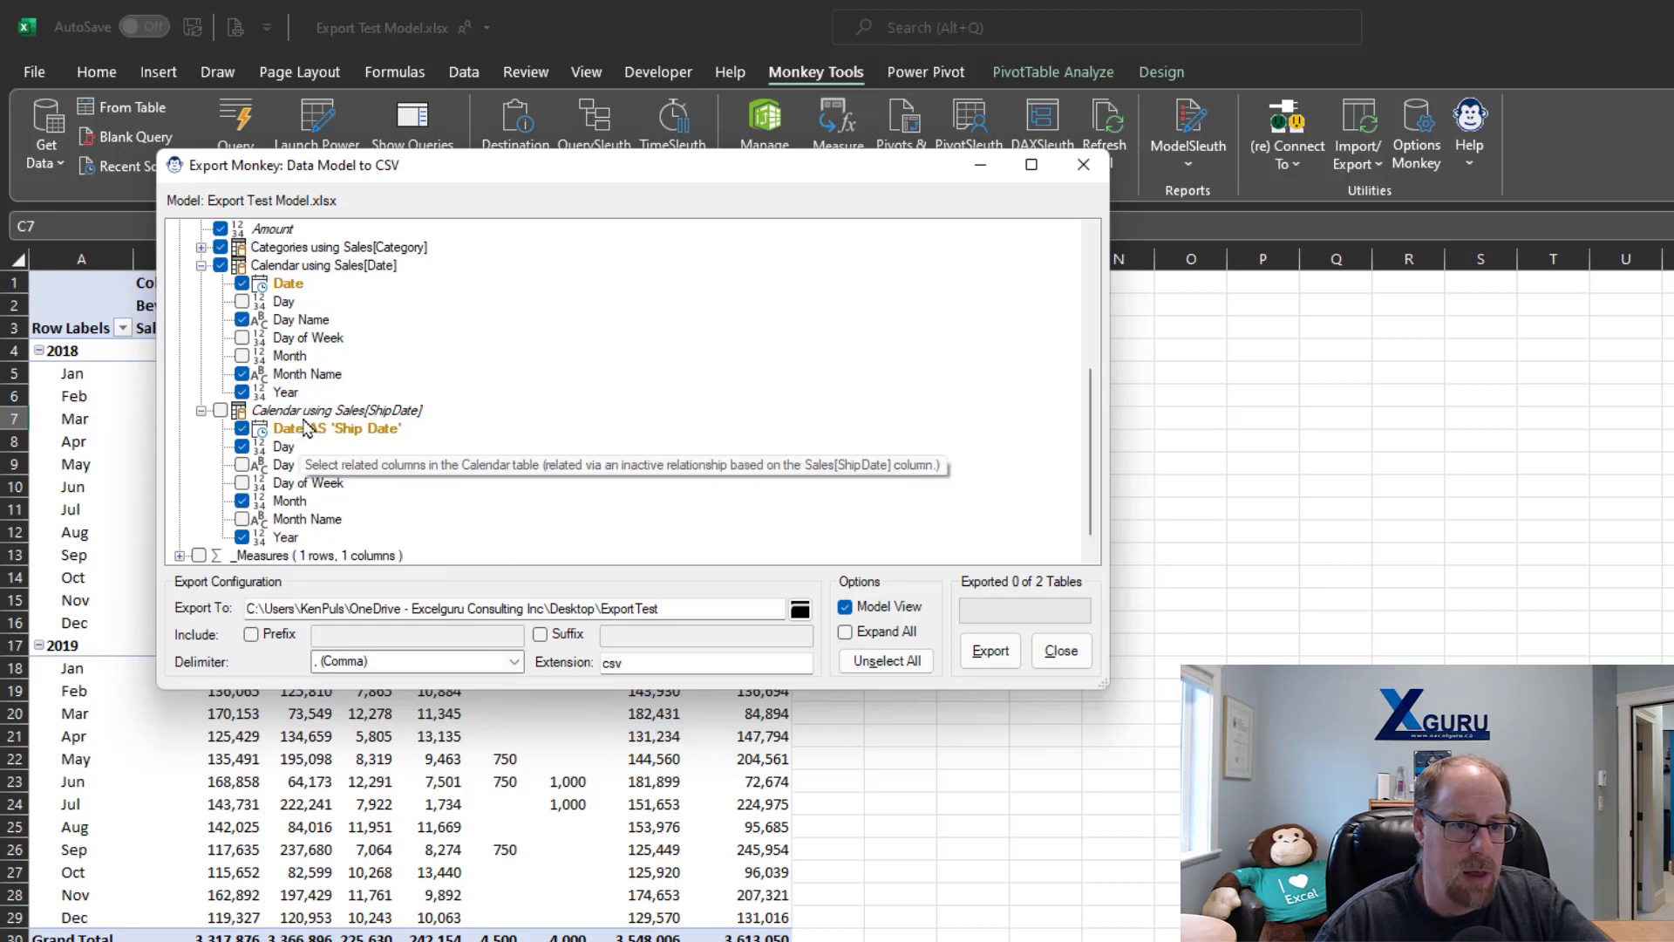
{"action": "scroll", "coordinate": [331, 345], "scroll_direction": "up", "scroll_amount": 1}
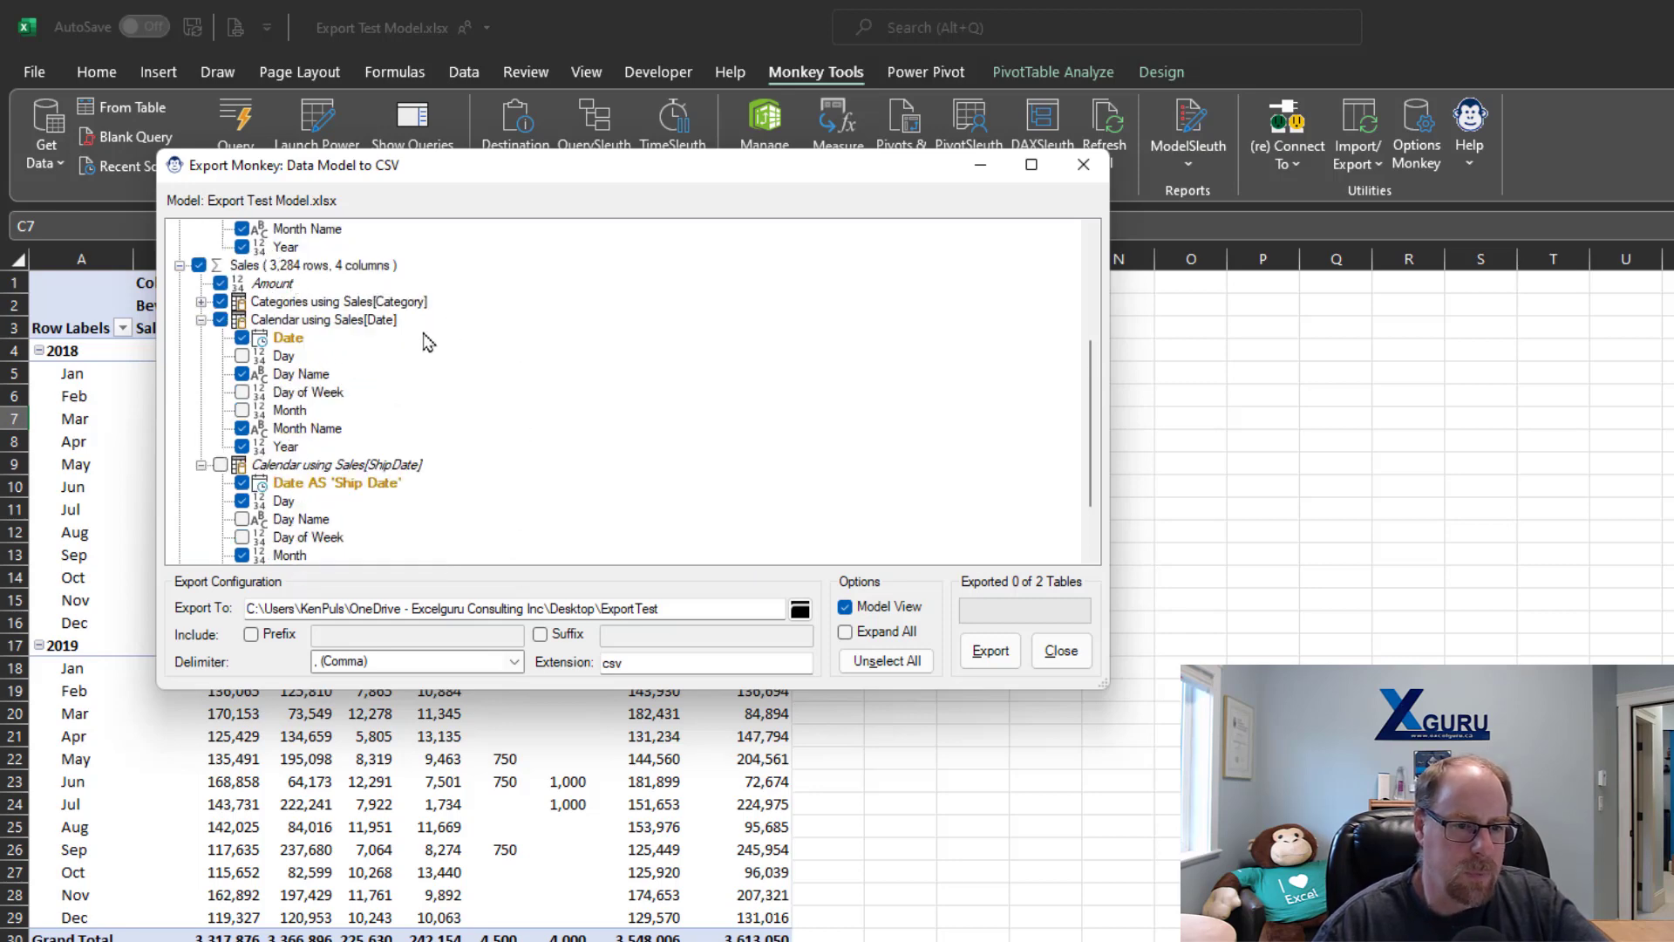
- Turn on the "2022-05-05 -" prefix for the exported file names and leave the suffix off
{"action": "left_click", "coordinate": [252, 635]}
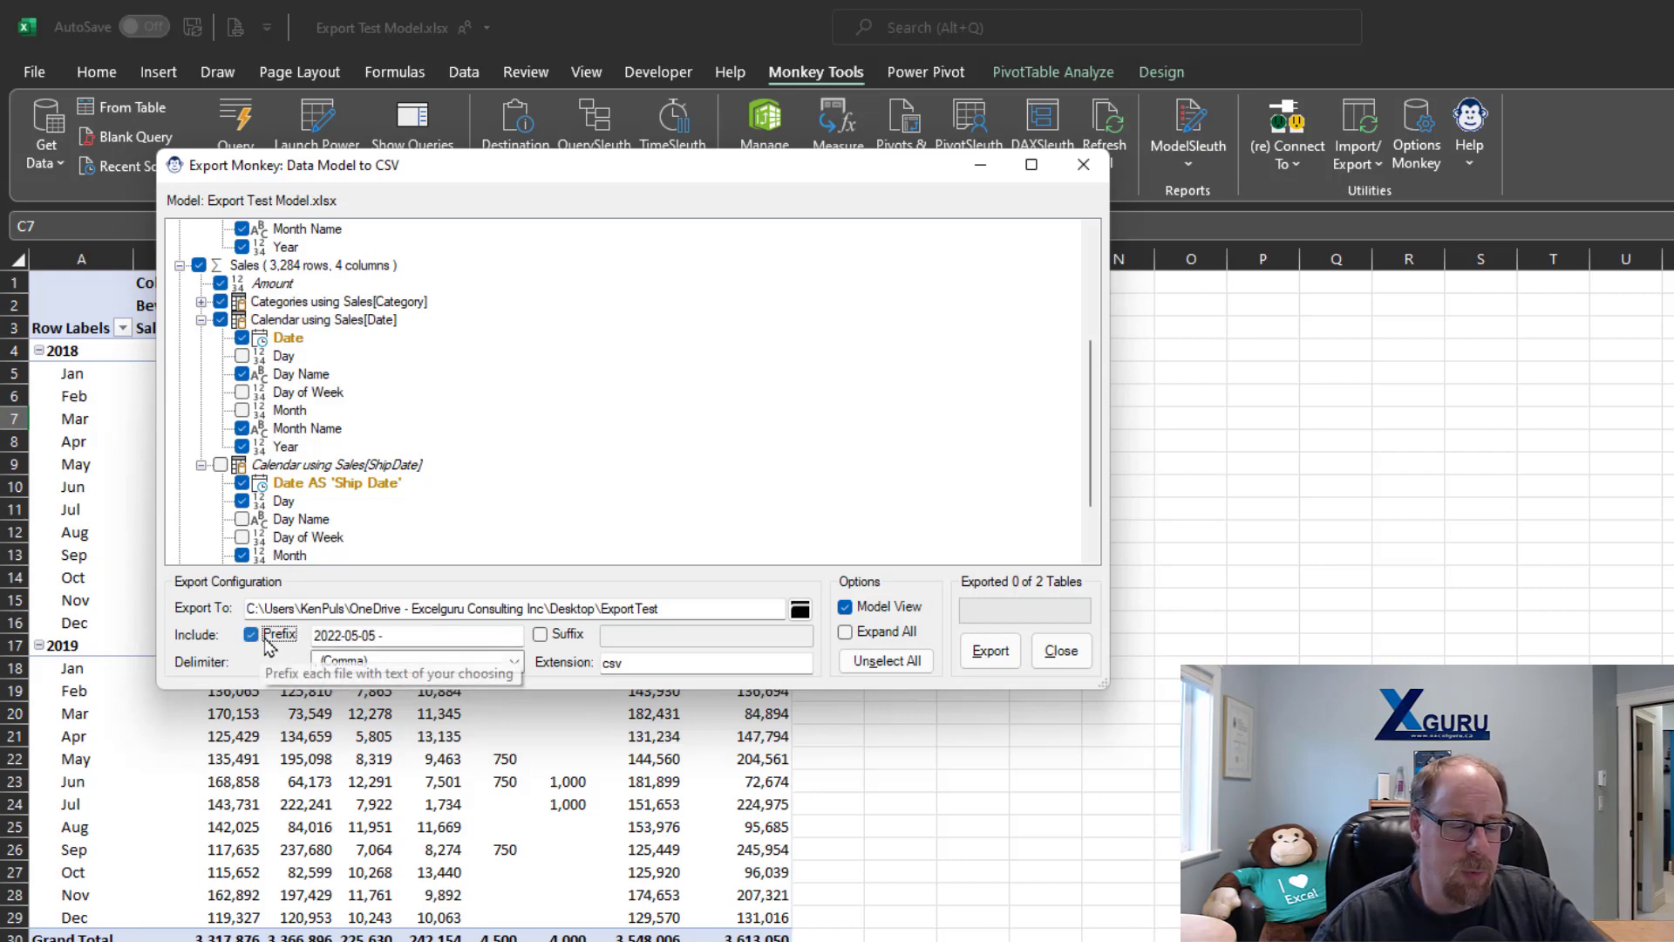
{"action": "left_click", "coordinate": [541, 636]}
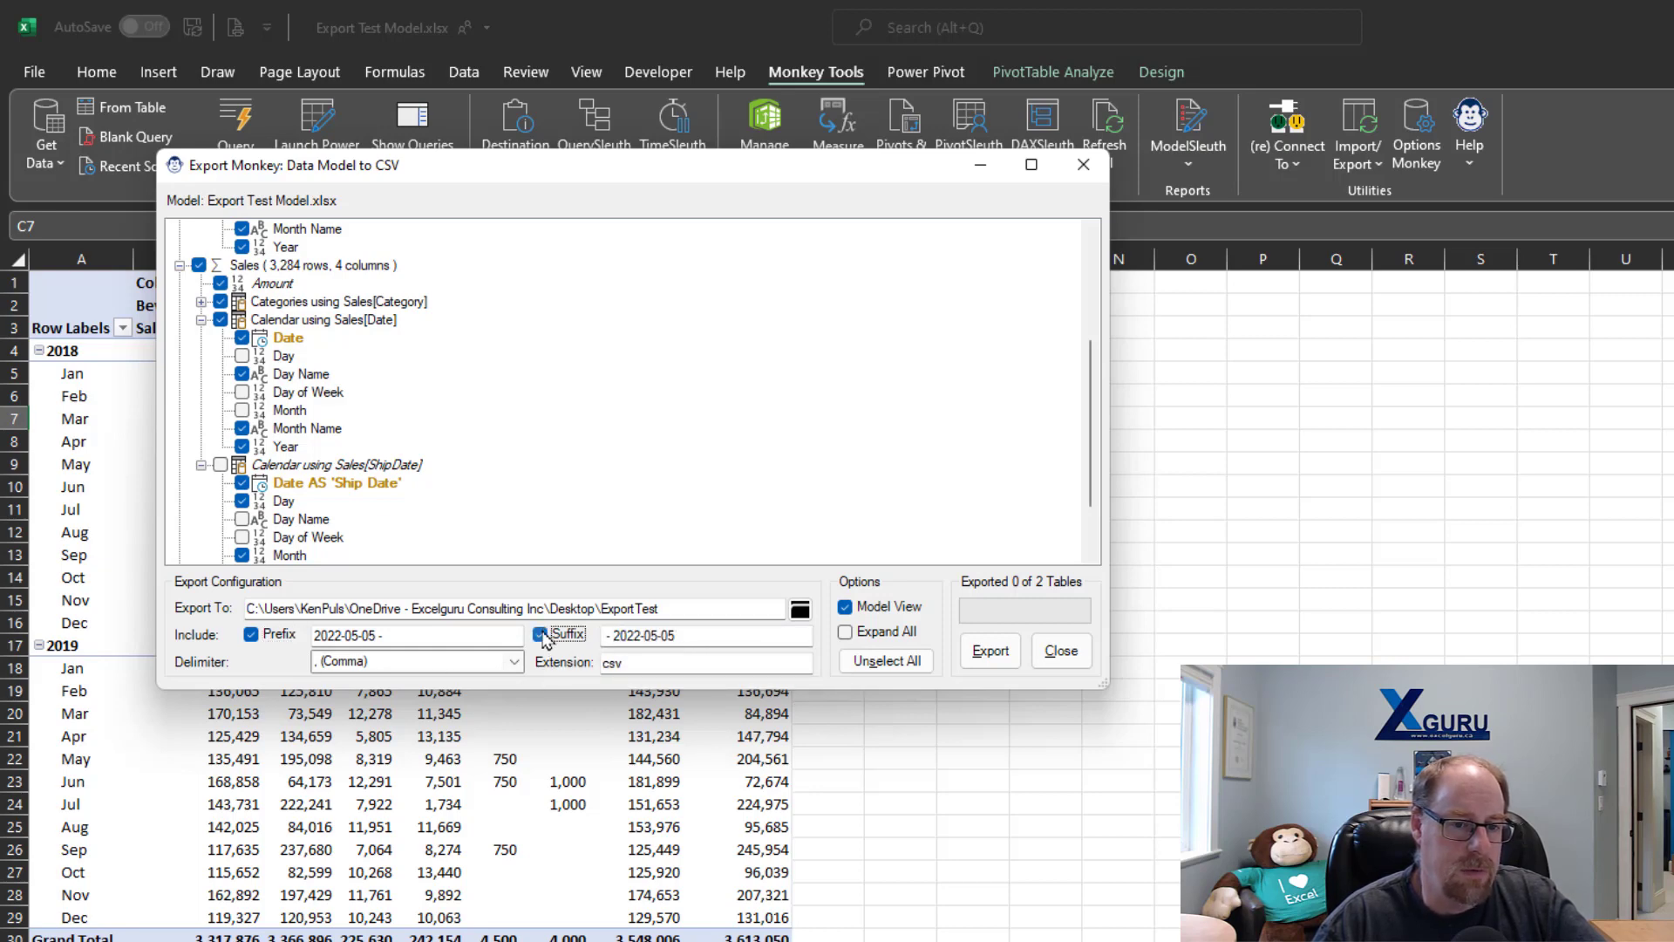
{"action": "left_click", "coordinate": [542, 637]}
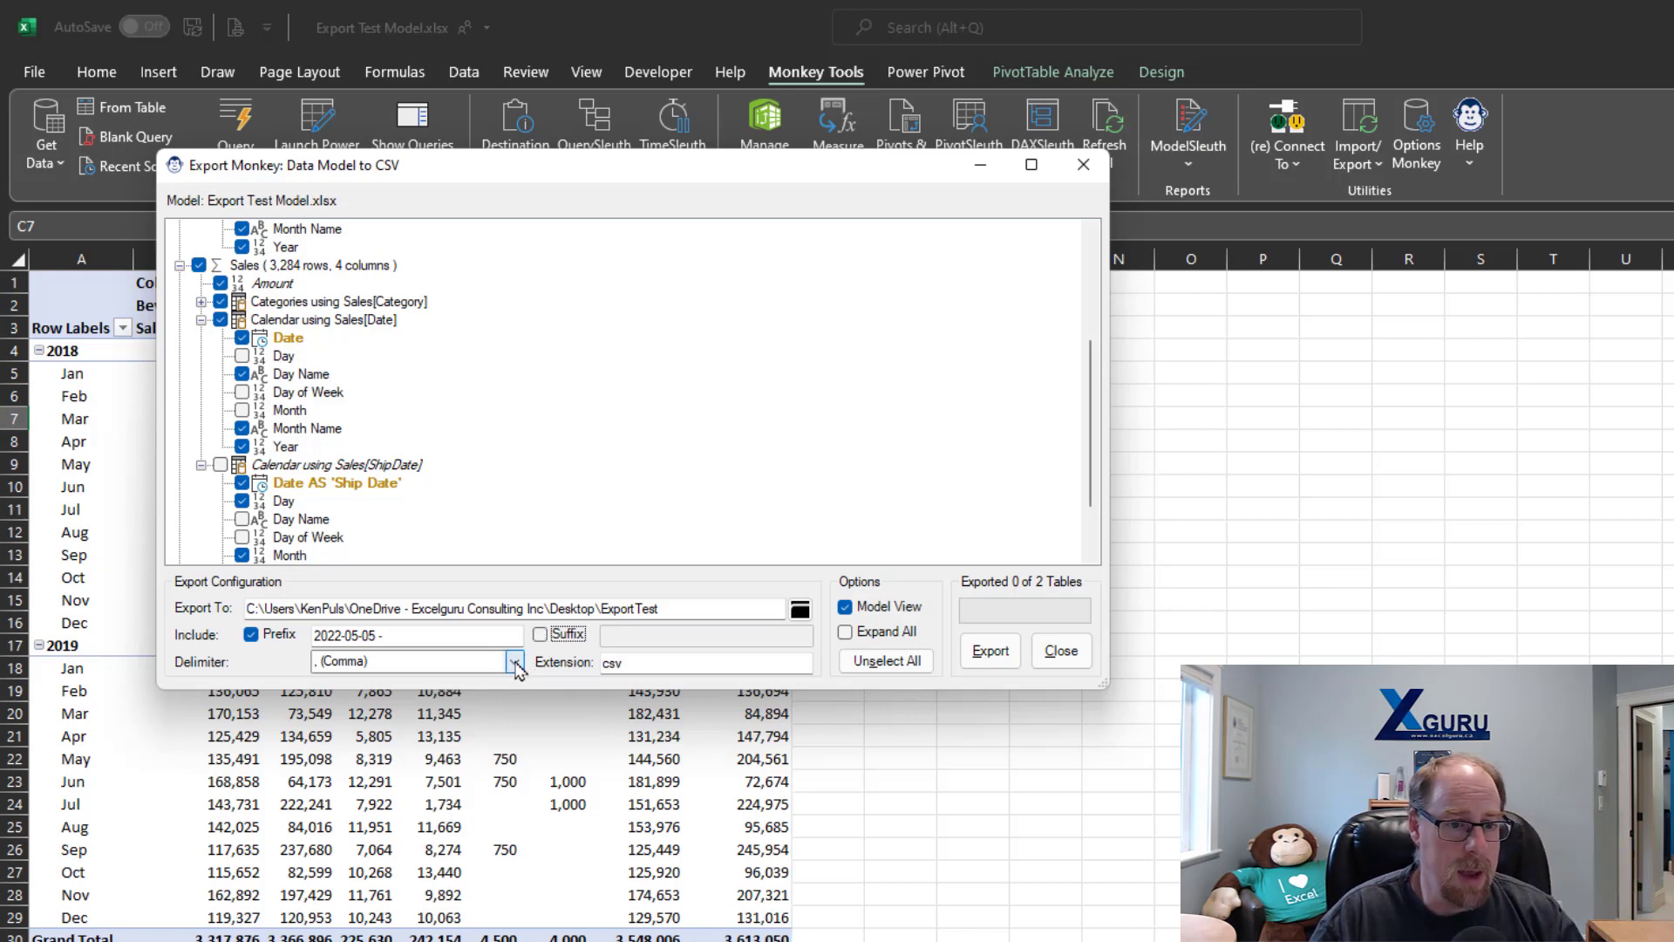
- Try the Tab and Pipe delimiters for the export and restore Comma
{"action": "left_click", "coordinate": [515, 664]}
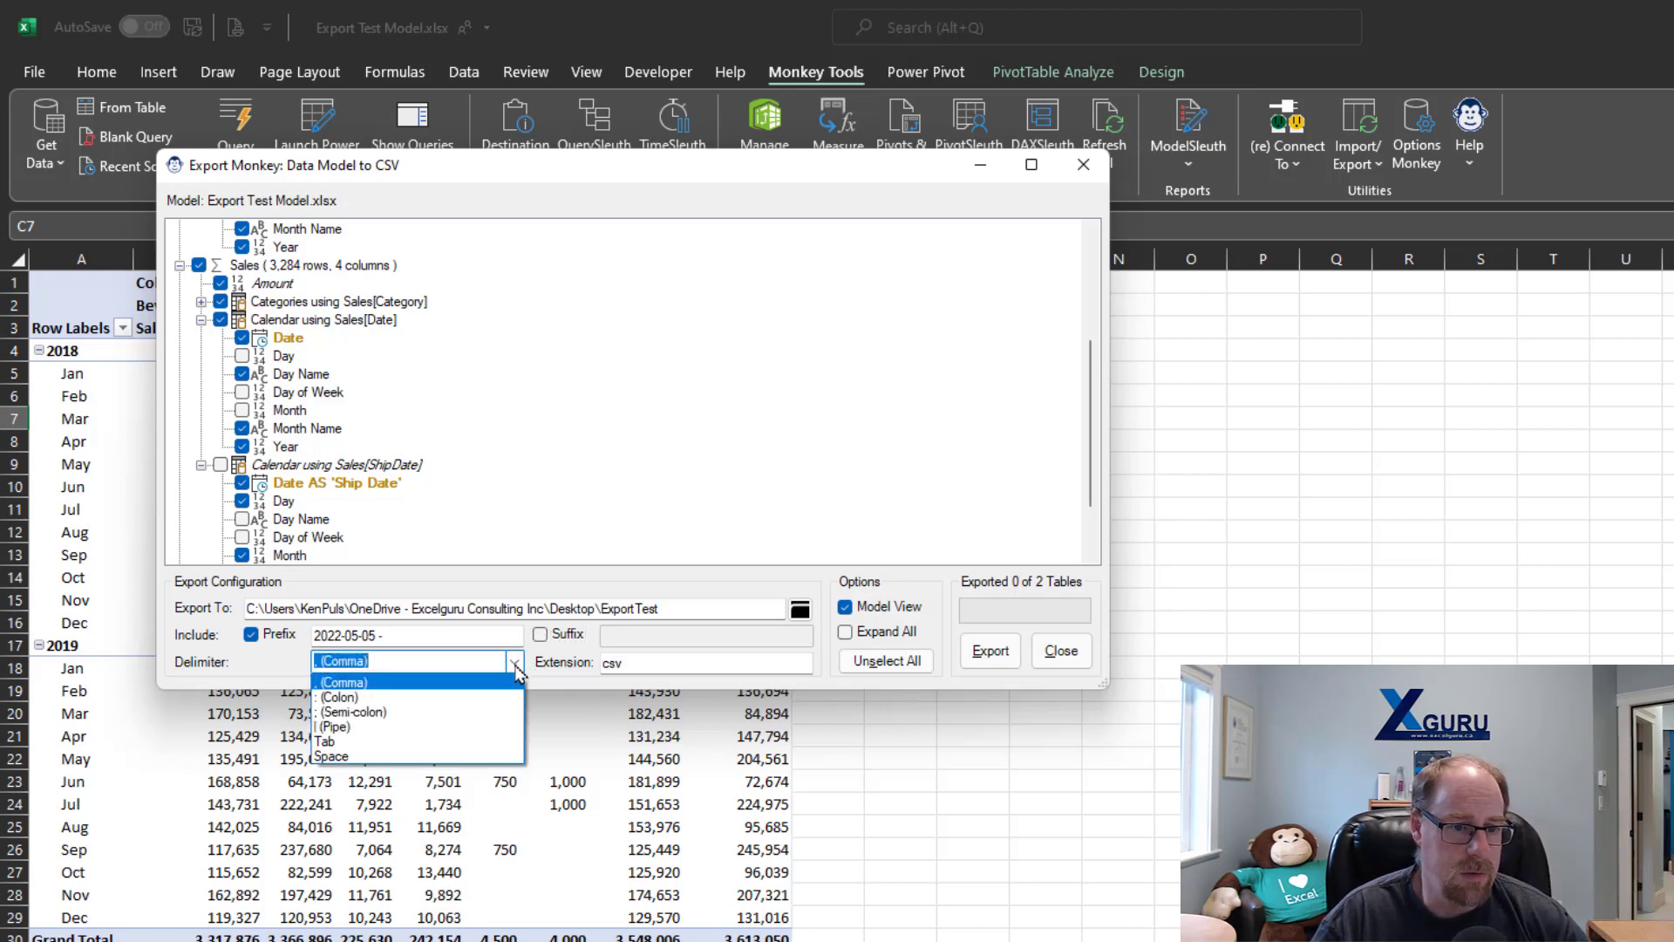
{"action": "left_click", "coordinate": [485, 741]}
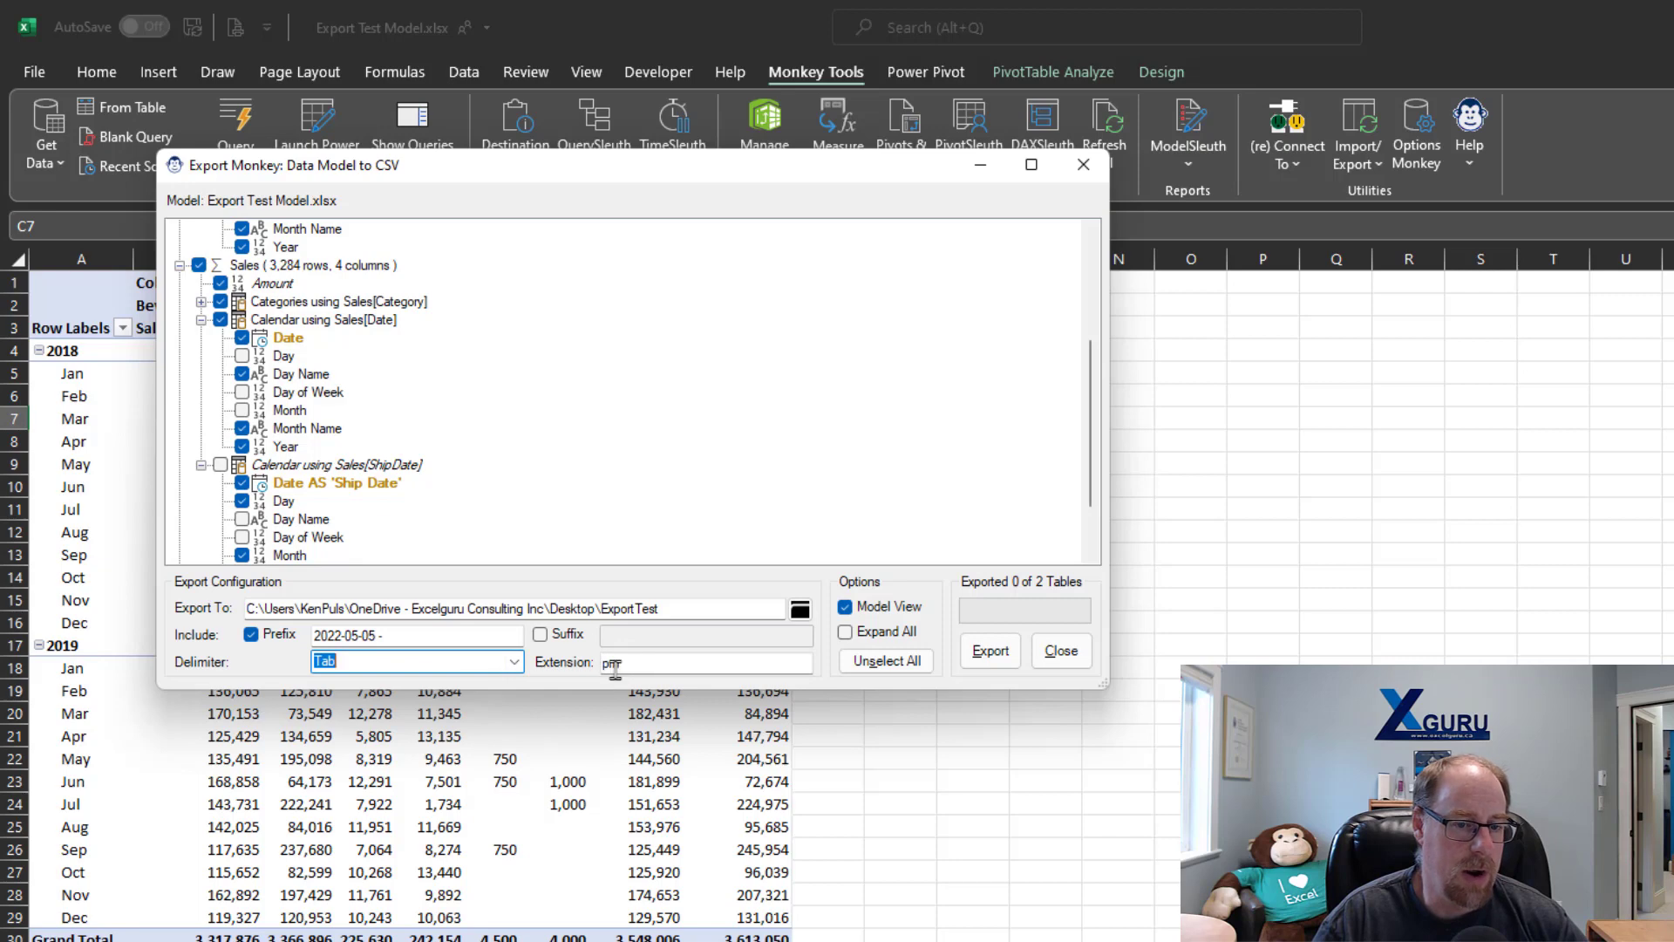
{"action": "left_click", "coordinate": [514, 667]}
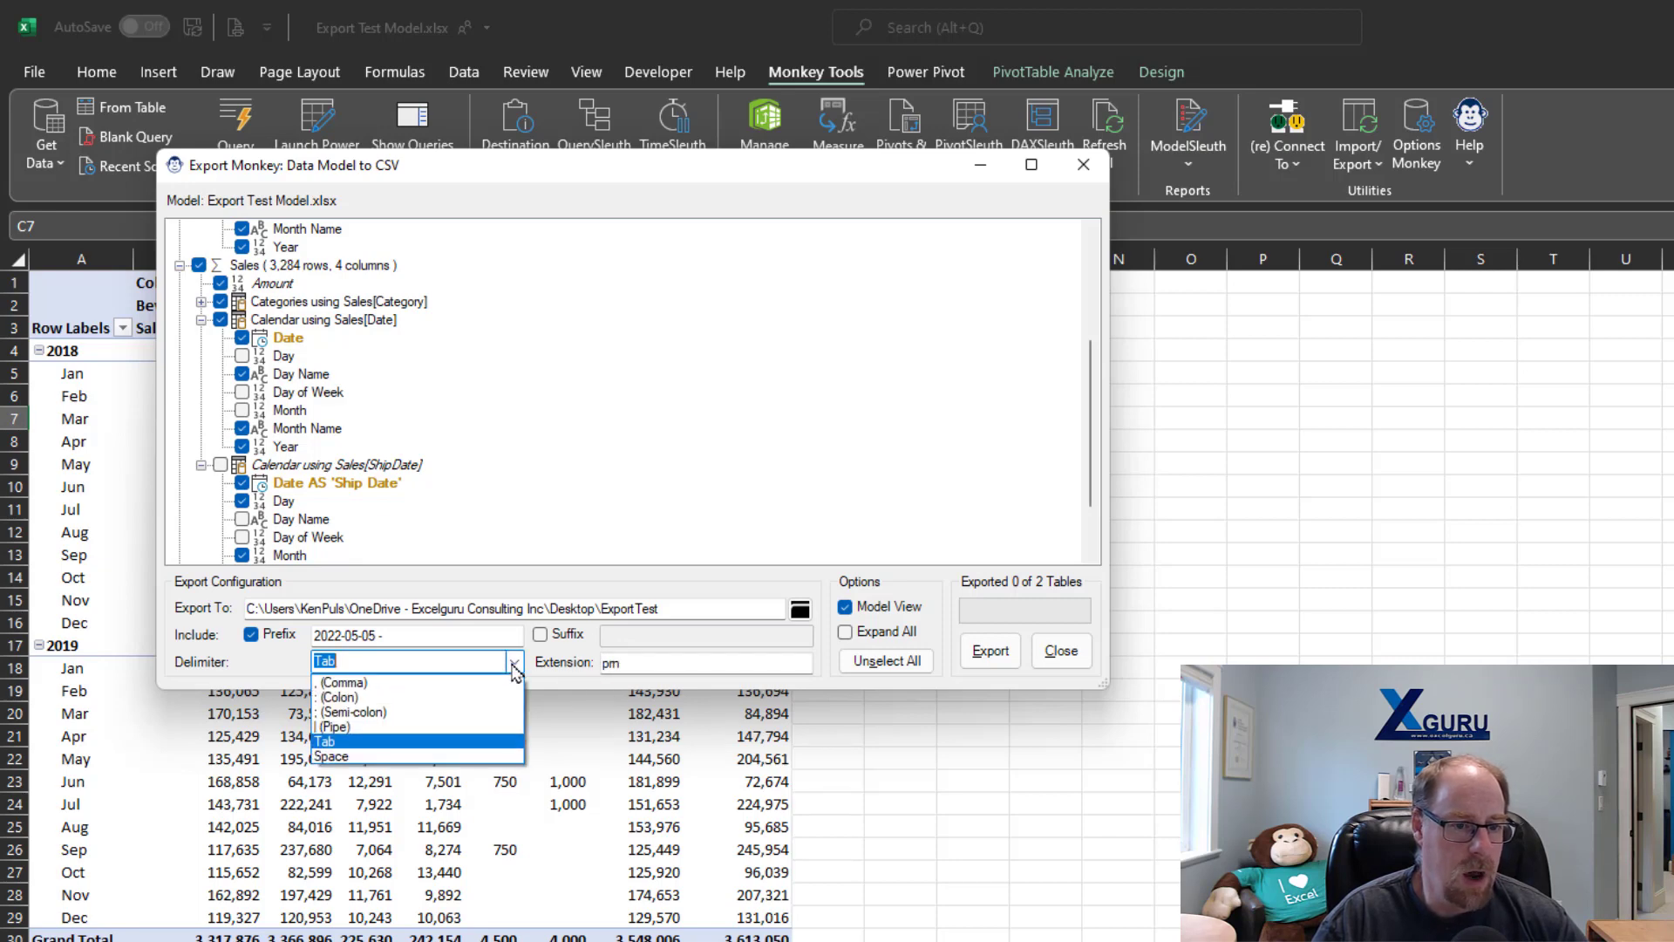
{"action": "left_click", "coordinate": [436, 731]}
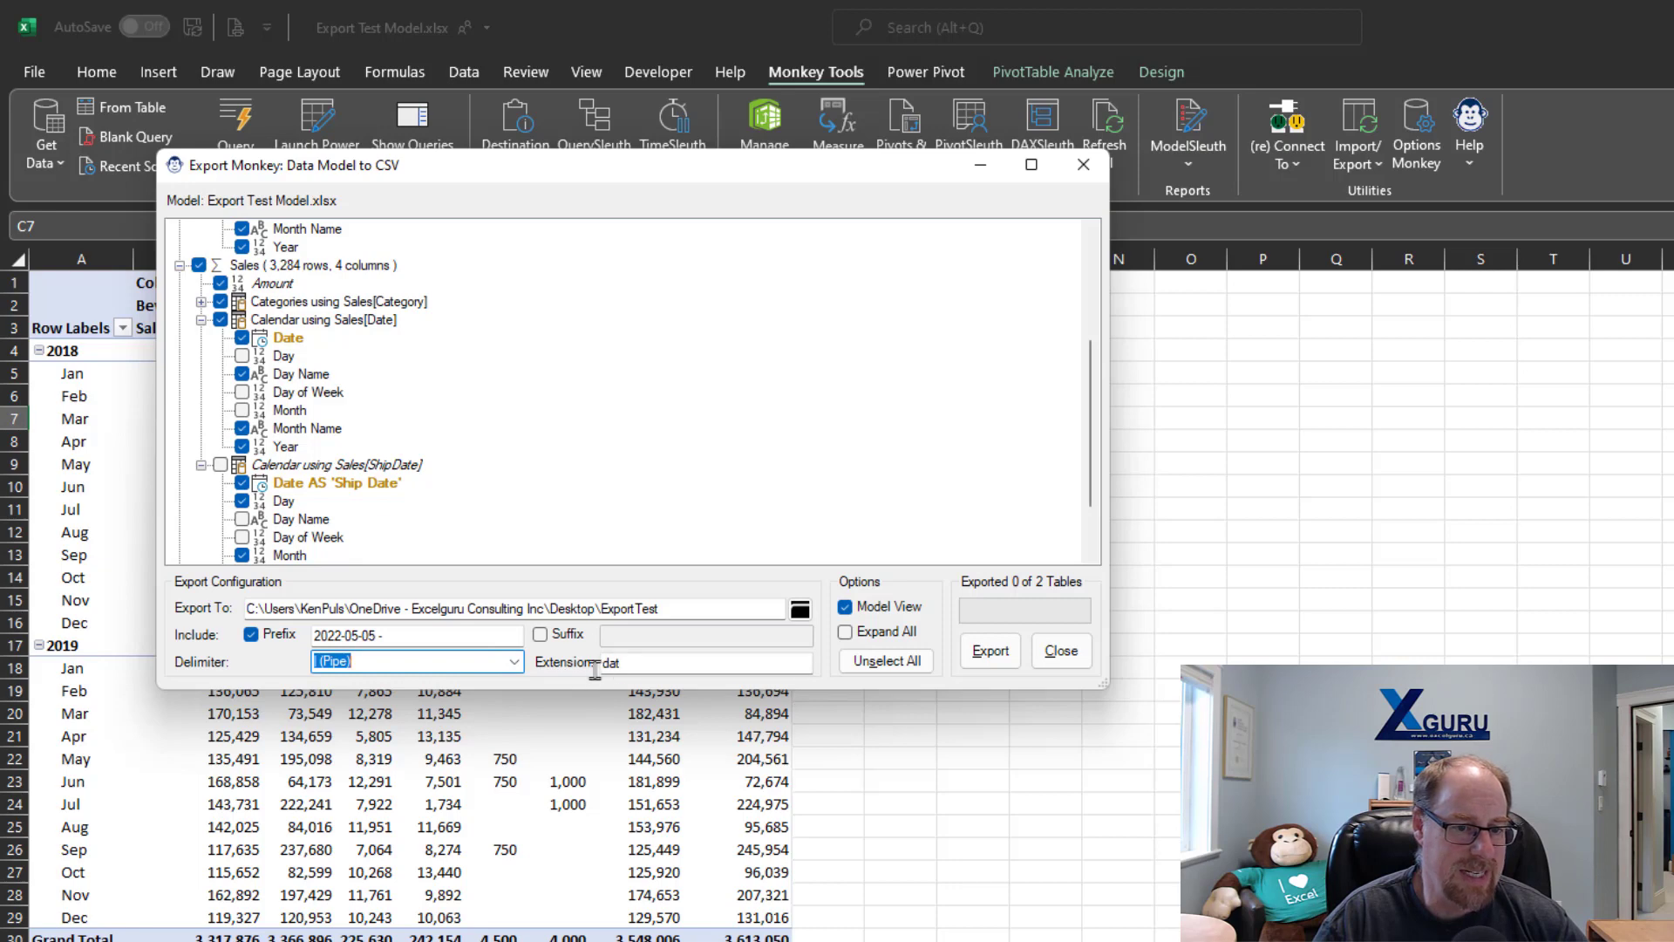
{"action": "left_click", "coordinate": [514, 667]}
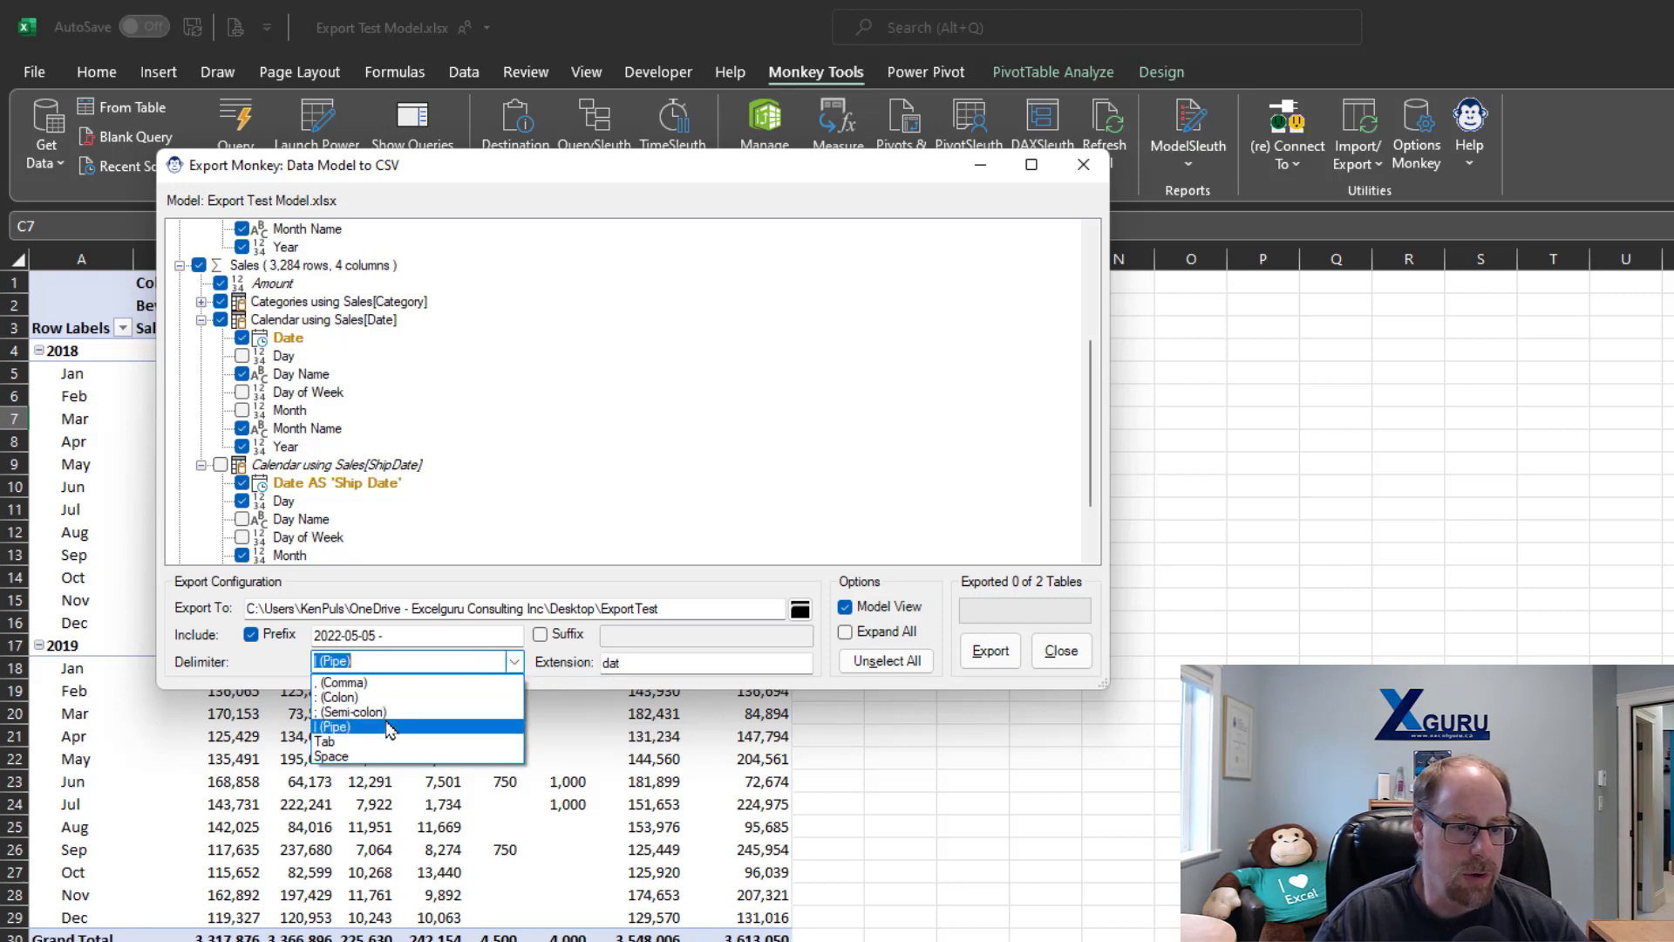
{"action": "left_click", "coordinate": [379, 684]}
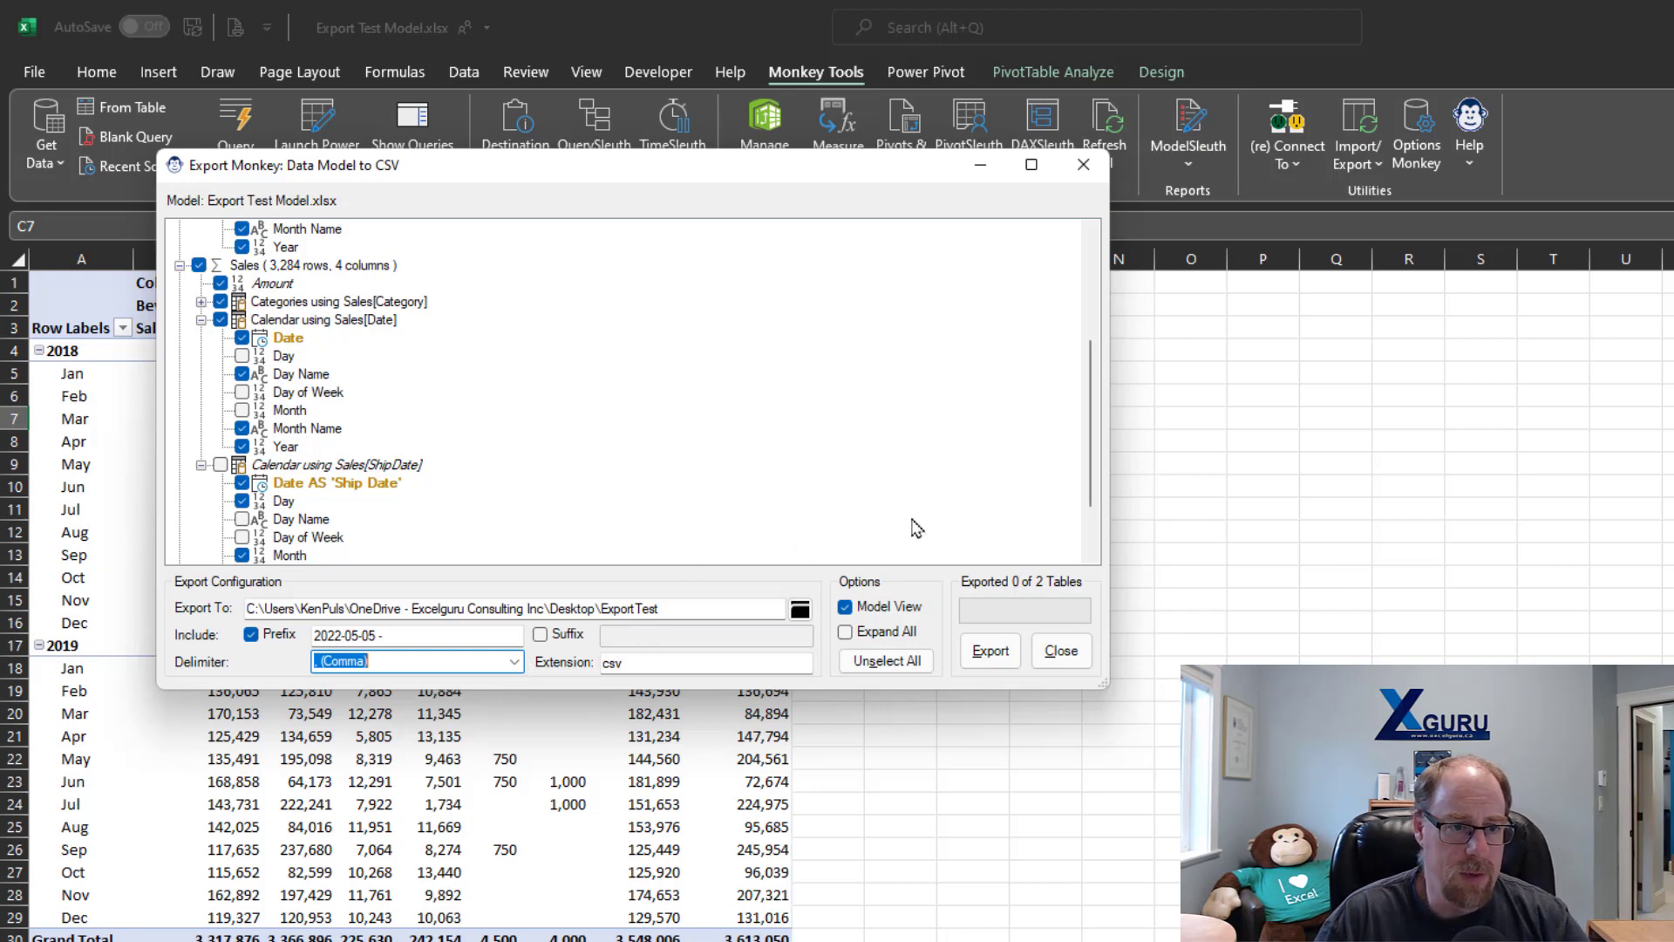
- Export the selected tables to the ExportTest folder and open 2022-05-05 - Budget.csv from there
{"action": "left_click", "coordinate": [990, 659]}
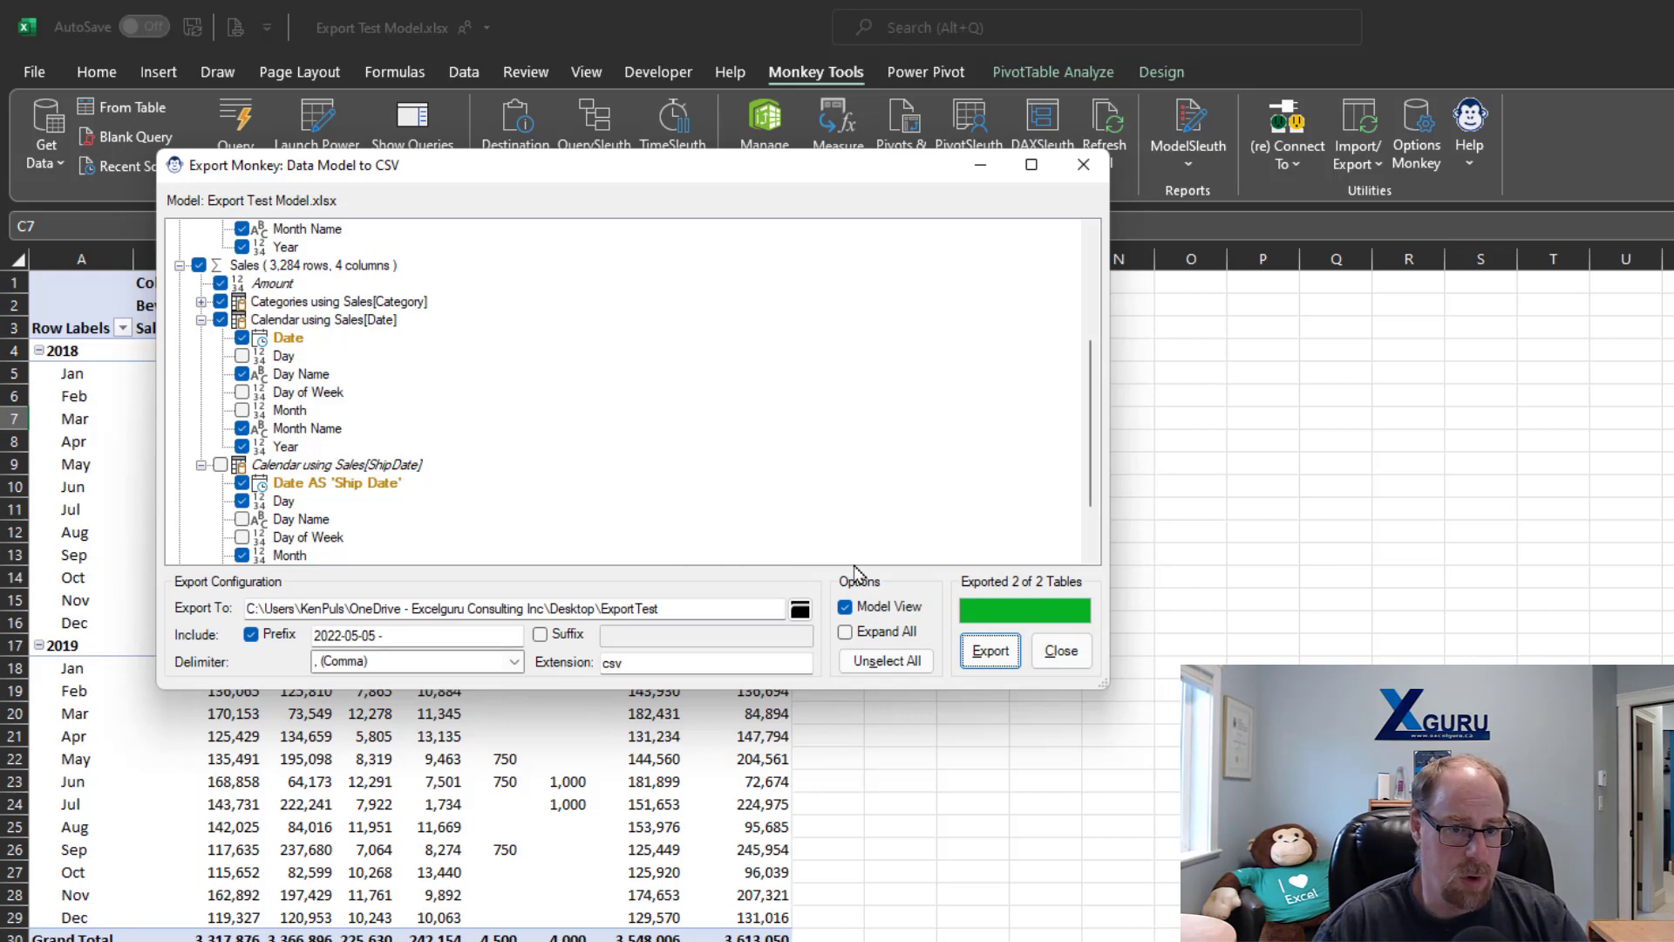
{"action": "left_click", "coordinate": [800, 610]}
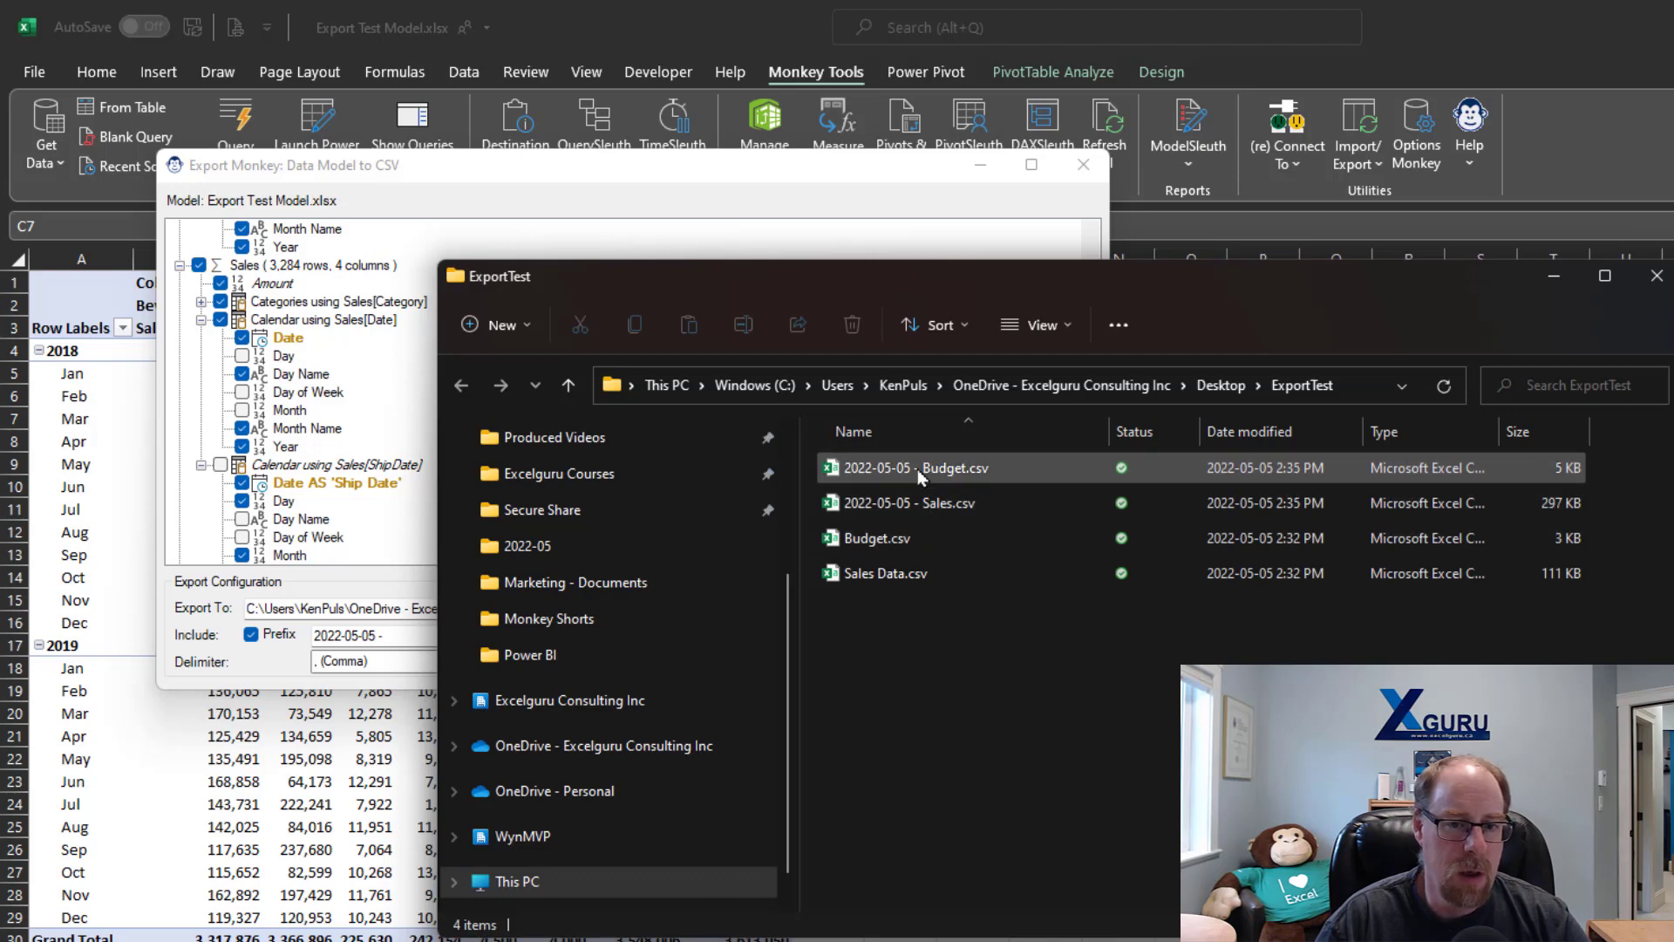
{"action": "left_click", "coordinate": [872, 469]}
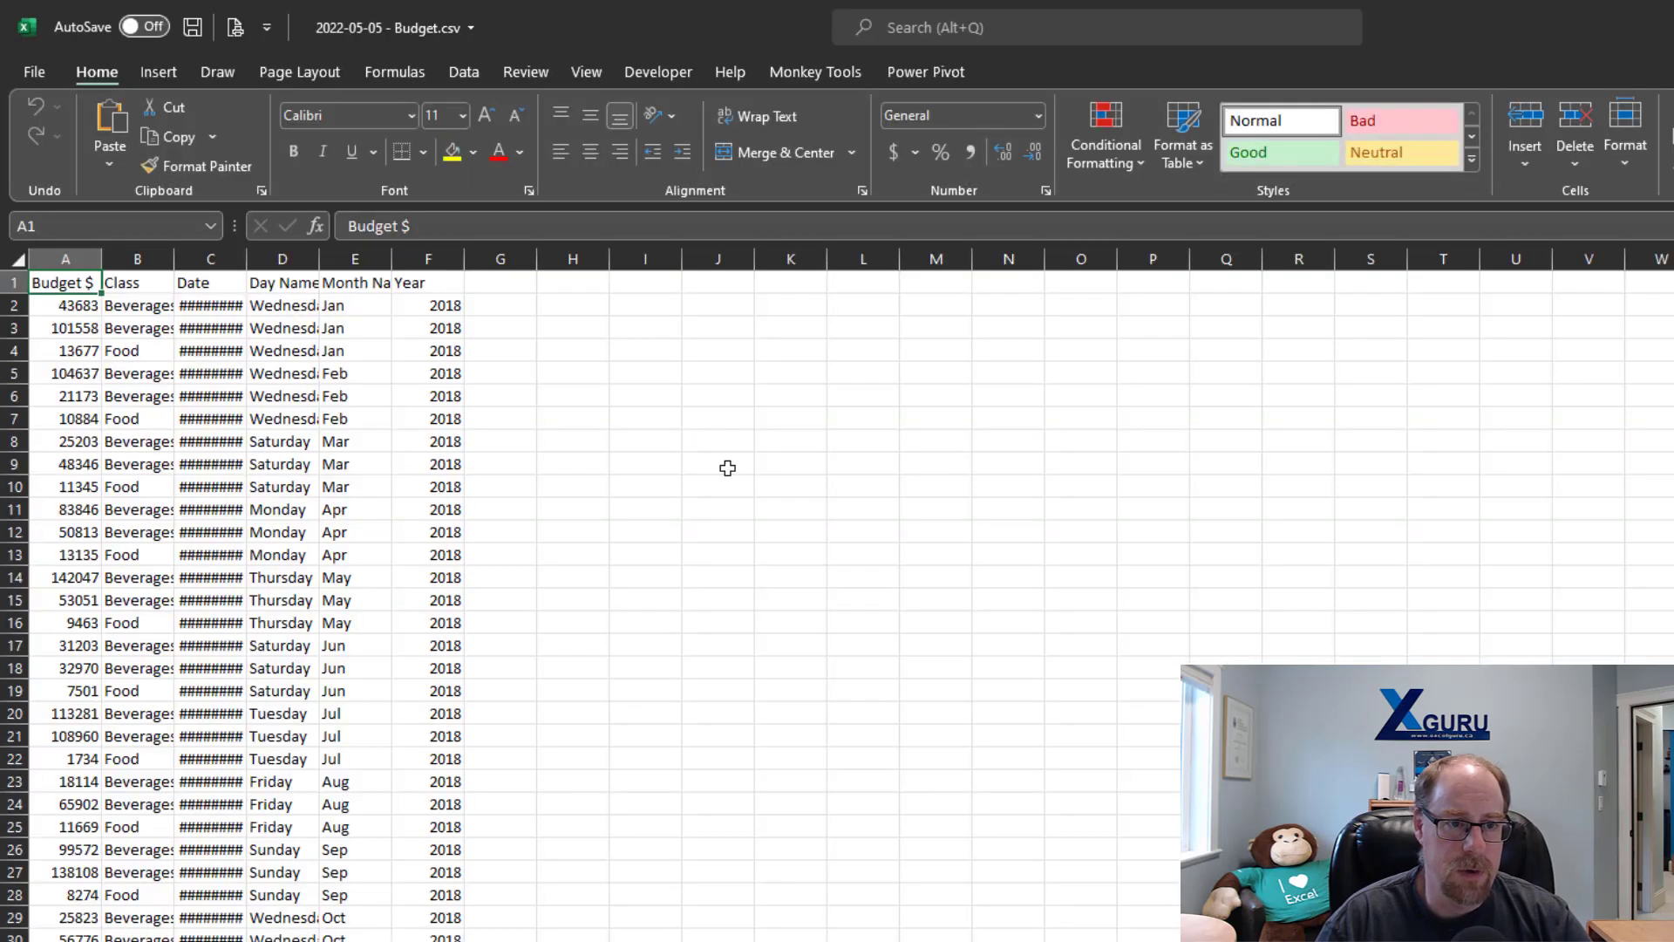
- Autofit columns A to F of the exported Budget file so all of its values can be read
{"action": "left_click", "coordinate": [61, 259]}
{"action": "left_click_drag", "start_coordinate": [61, 259], "coordinate": [467, 259]}
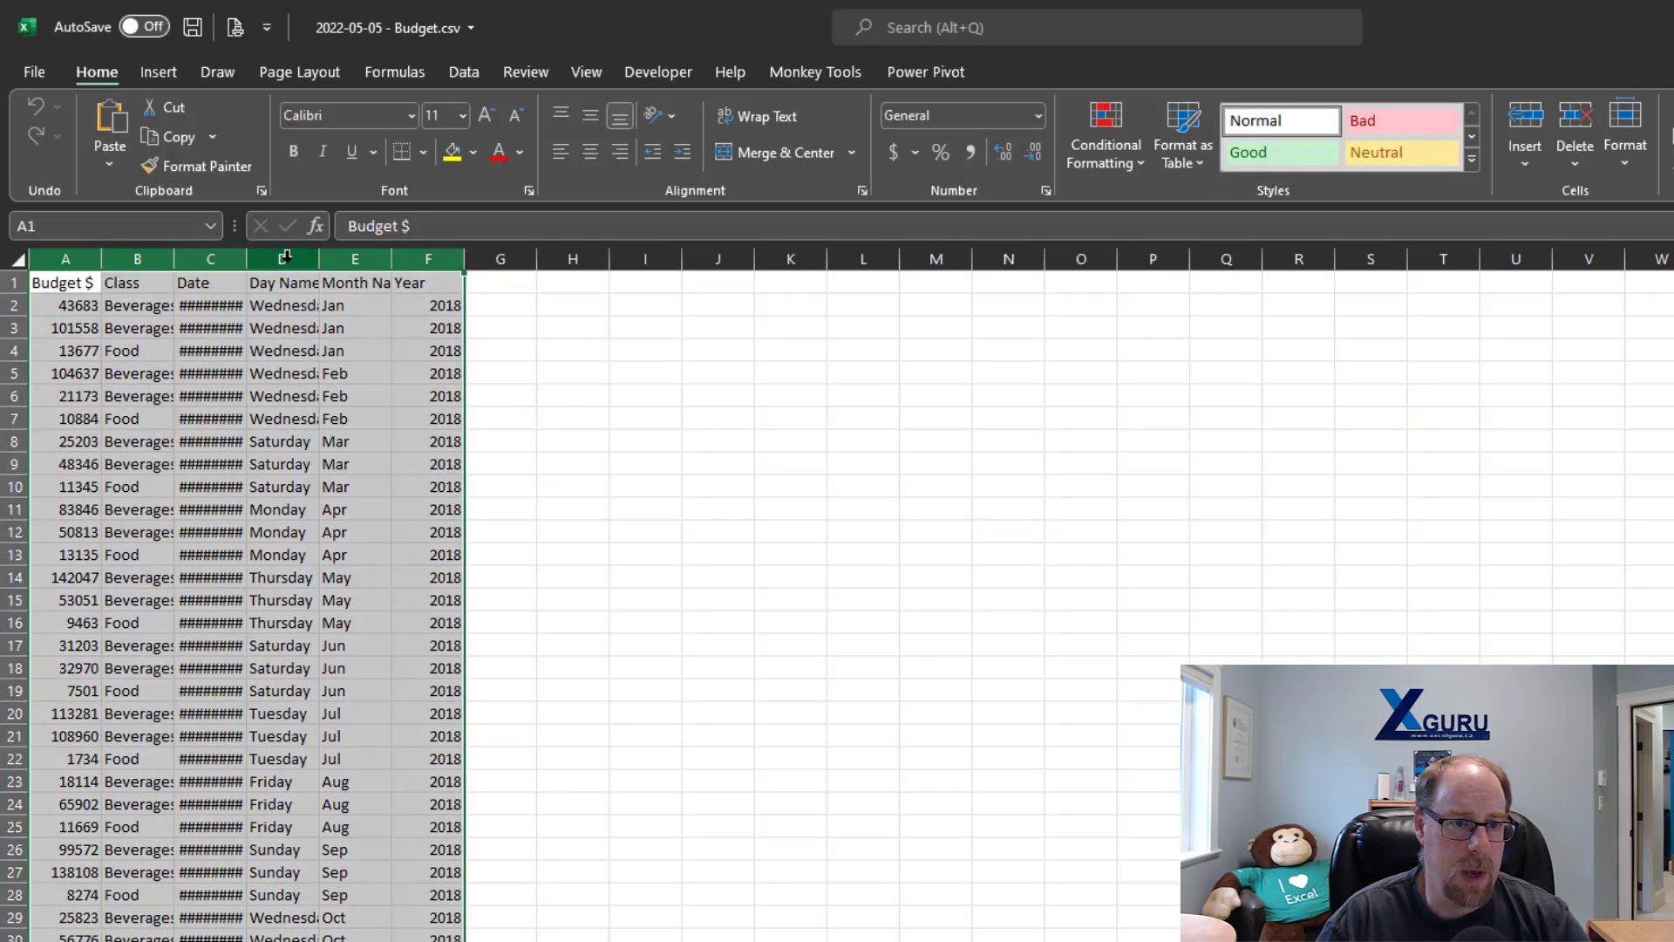
{"action": "double_click", "coordinate": [247, 259]}
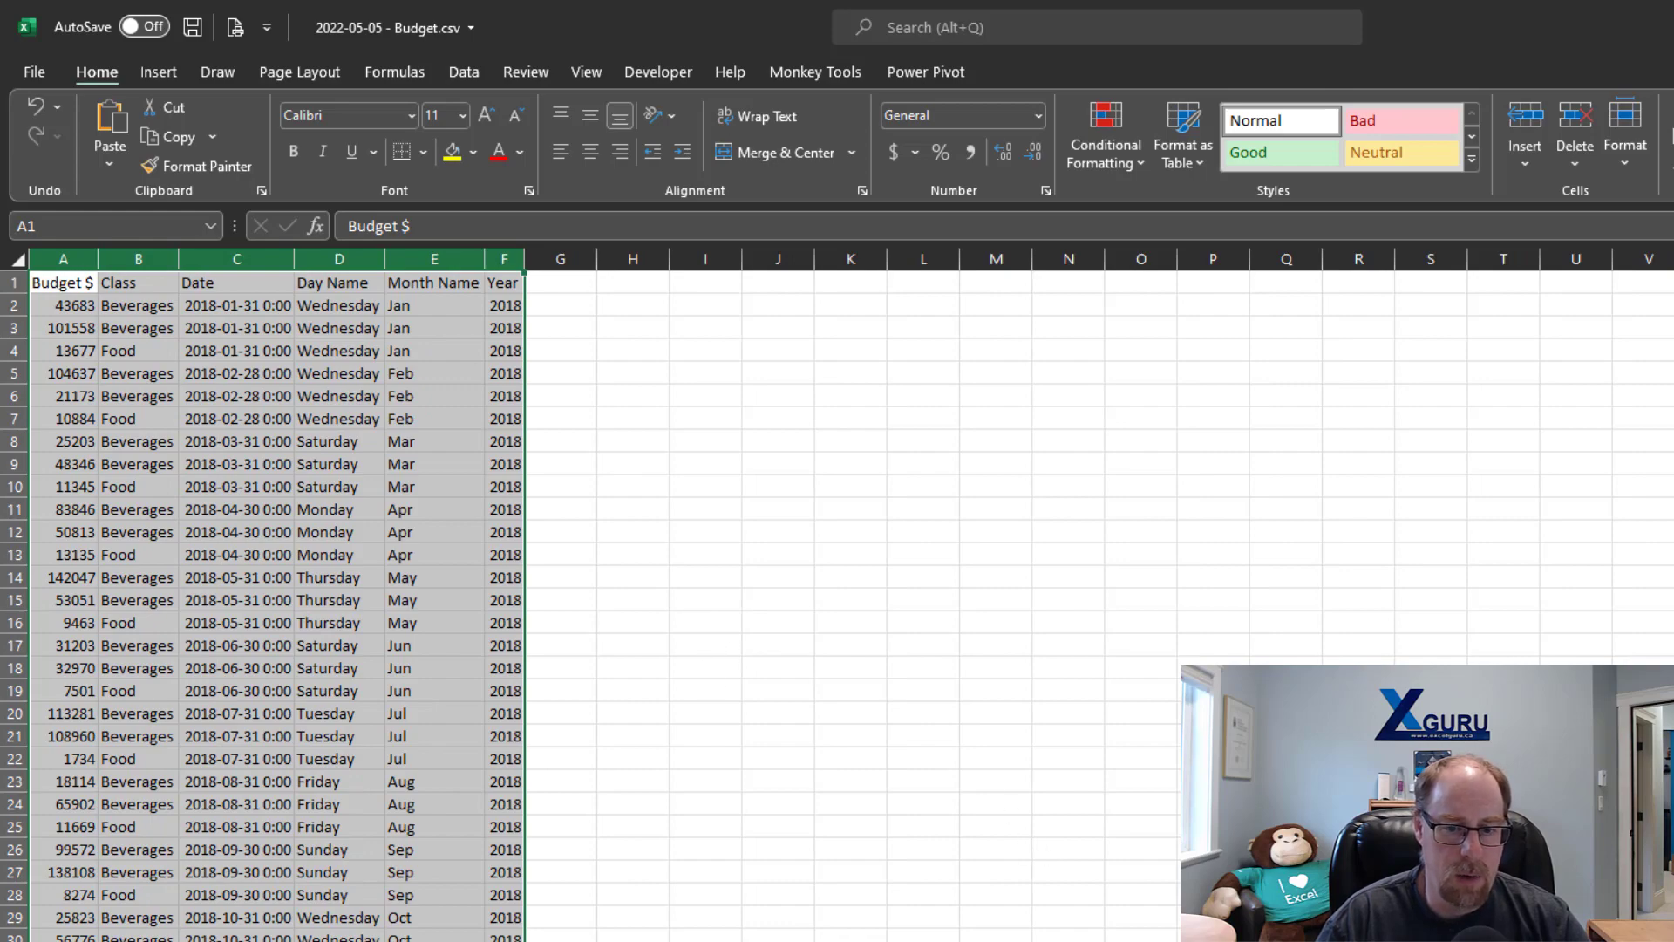
- Compare the exported Budget file with the Budget selections in the export dialog, check its data down to the last rows, and close the file
{"action": "key", "text": "alt+Tab"}
{"action": "scroll", "coordinate": [442, 470], "scroll_direction": "up", "scroll_amount": 4}
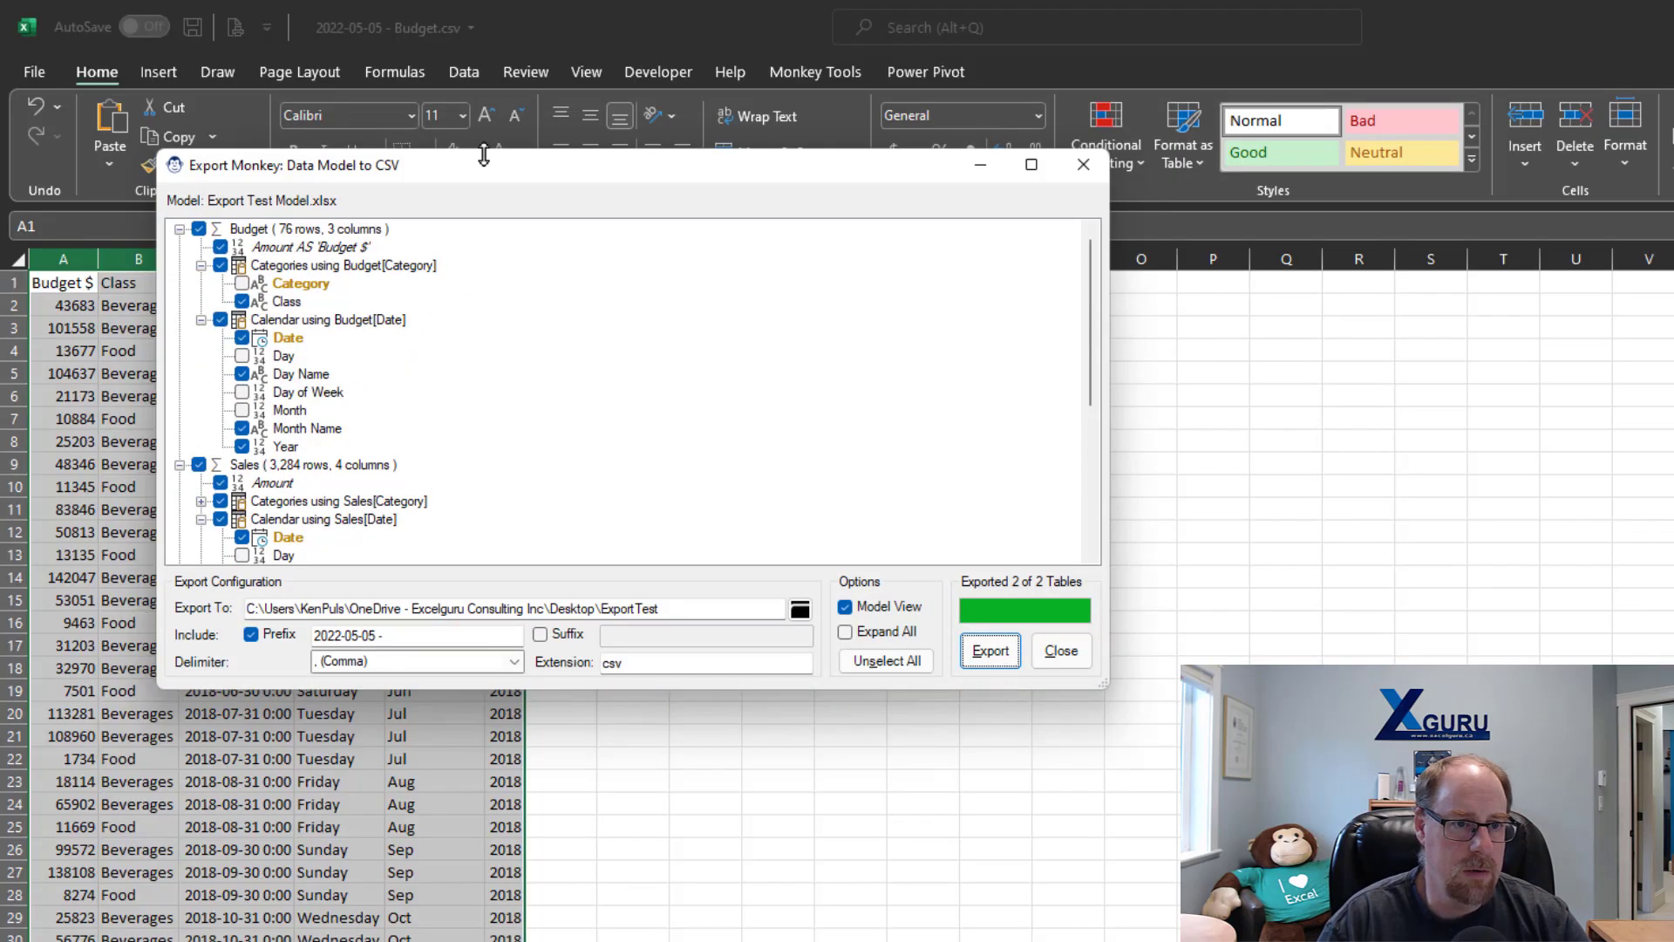
{"action": "left_click_drag", "start_coordinate": [499, 170], "coordinate": [419, 370]}
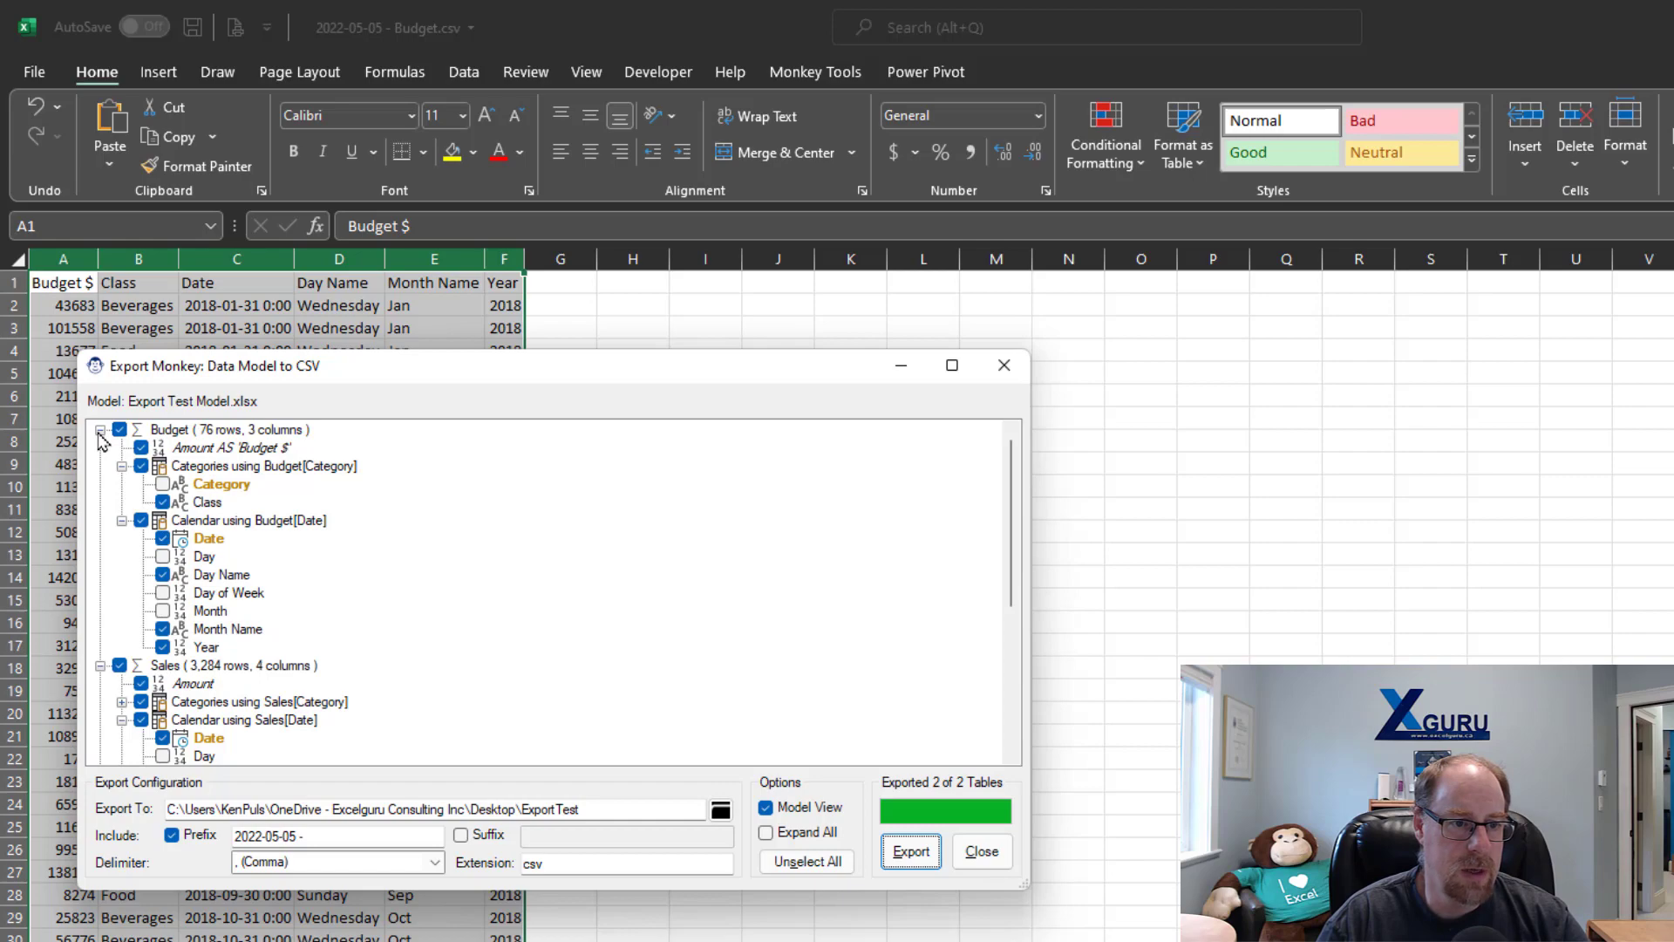
{"action": "left_click", "coordinate": [63, 293]}
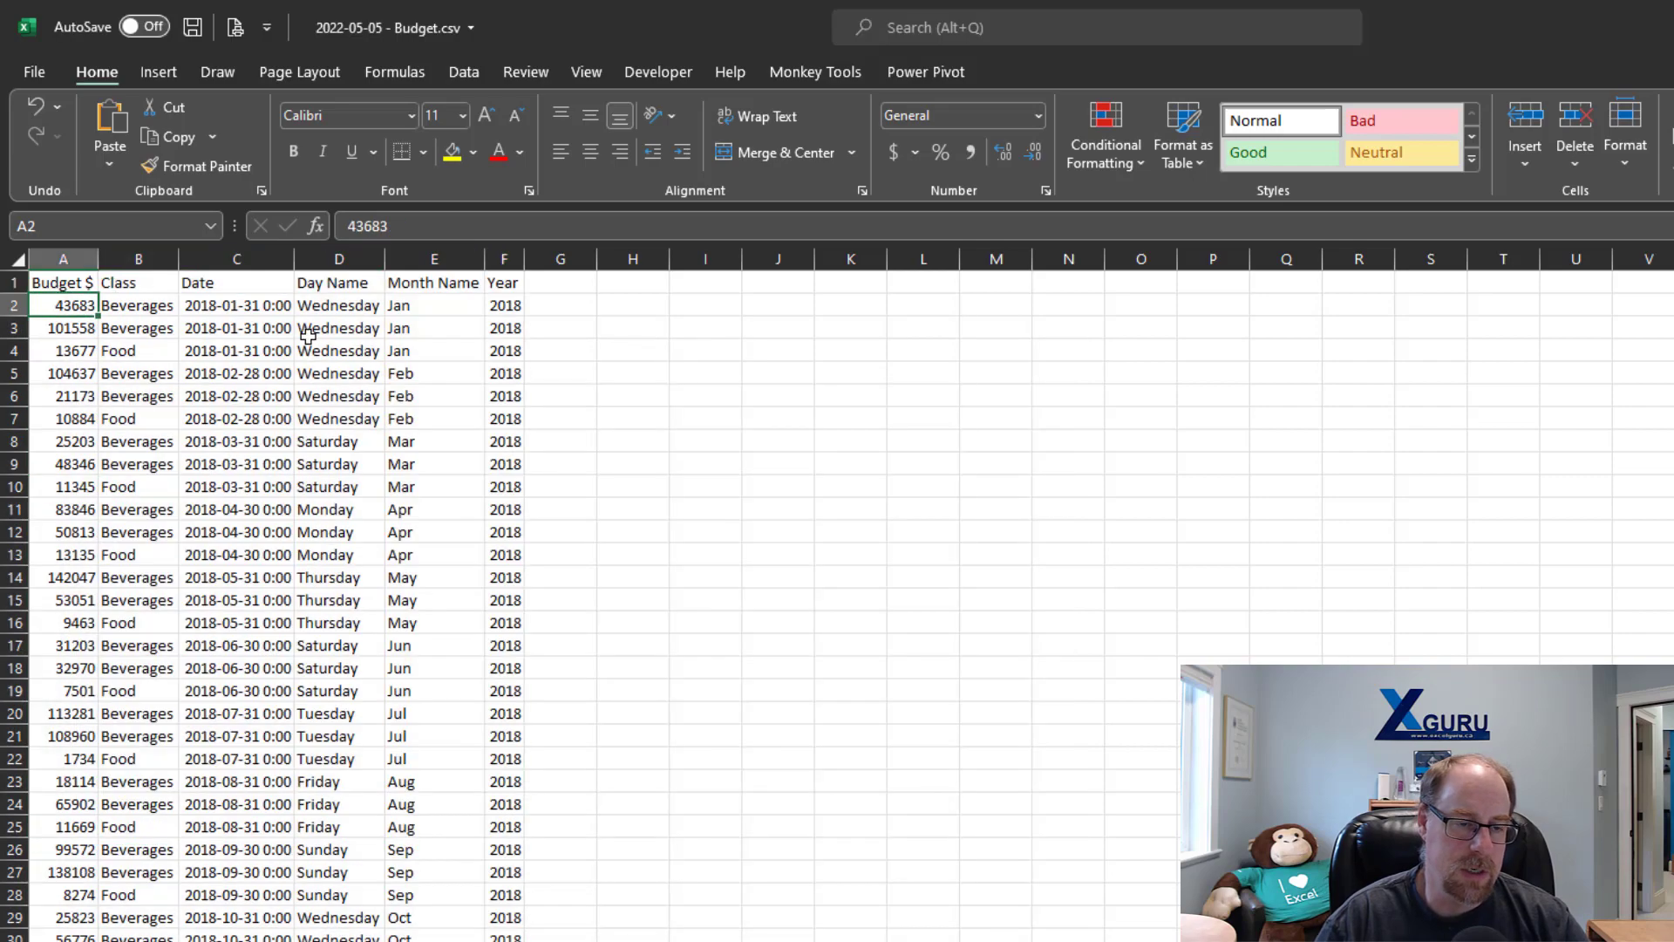
{"action": "key", "text": "ctrl+Down"}
{"action": "scroll", "coordinate": [309, 337], "scroll_direction": "down", "scroll_amount": 5}
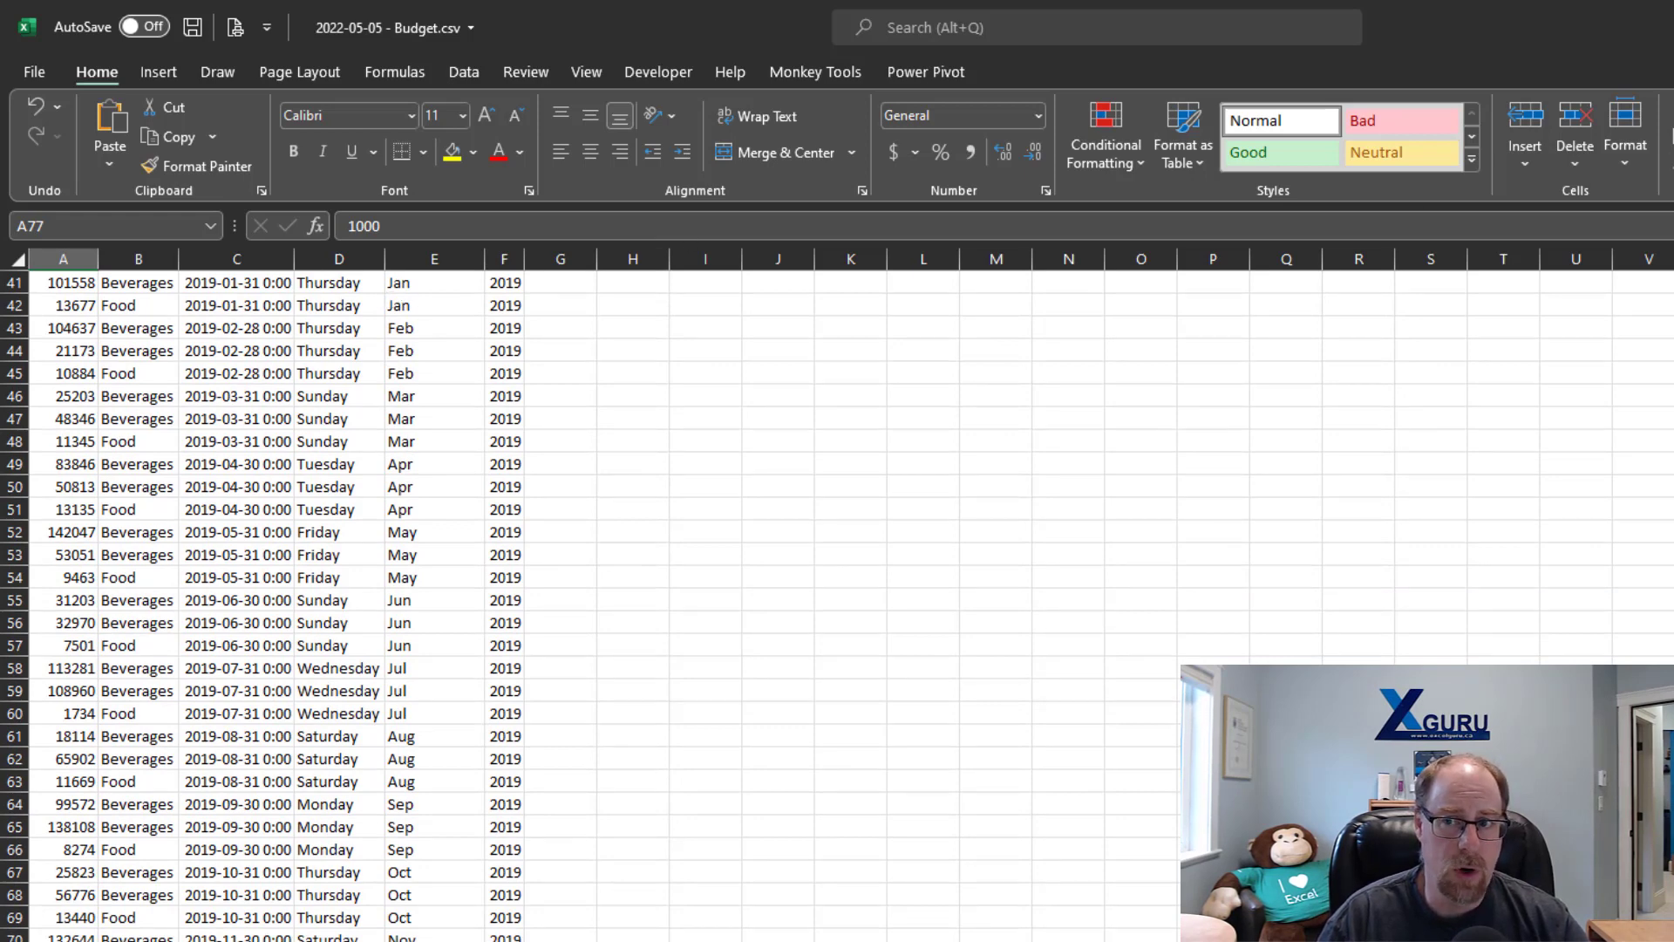
{"action": "key", "text": "ctrl+w"}
{"action": "left_click", "coordinate": [1081, 623]}
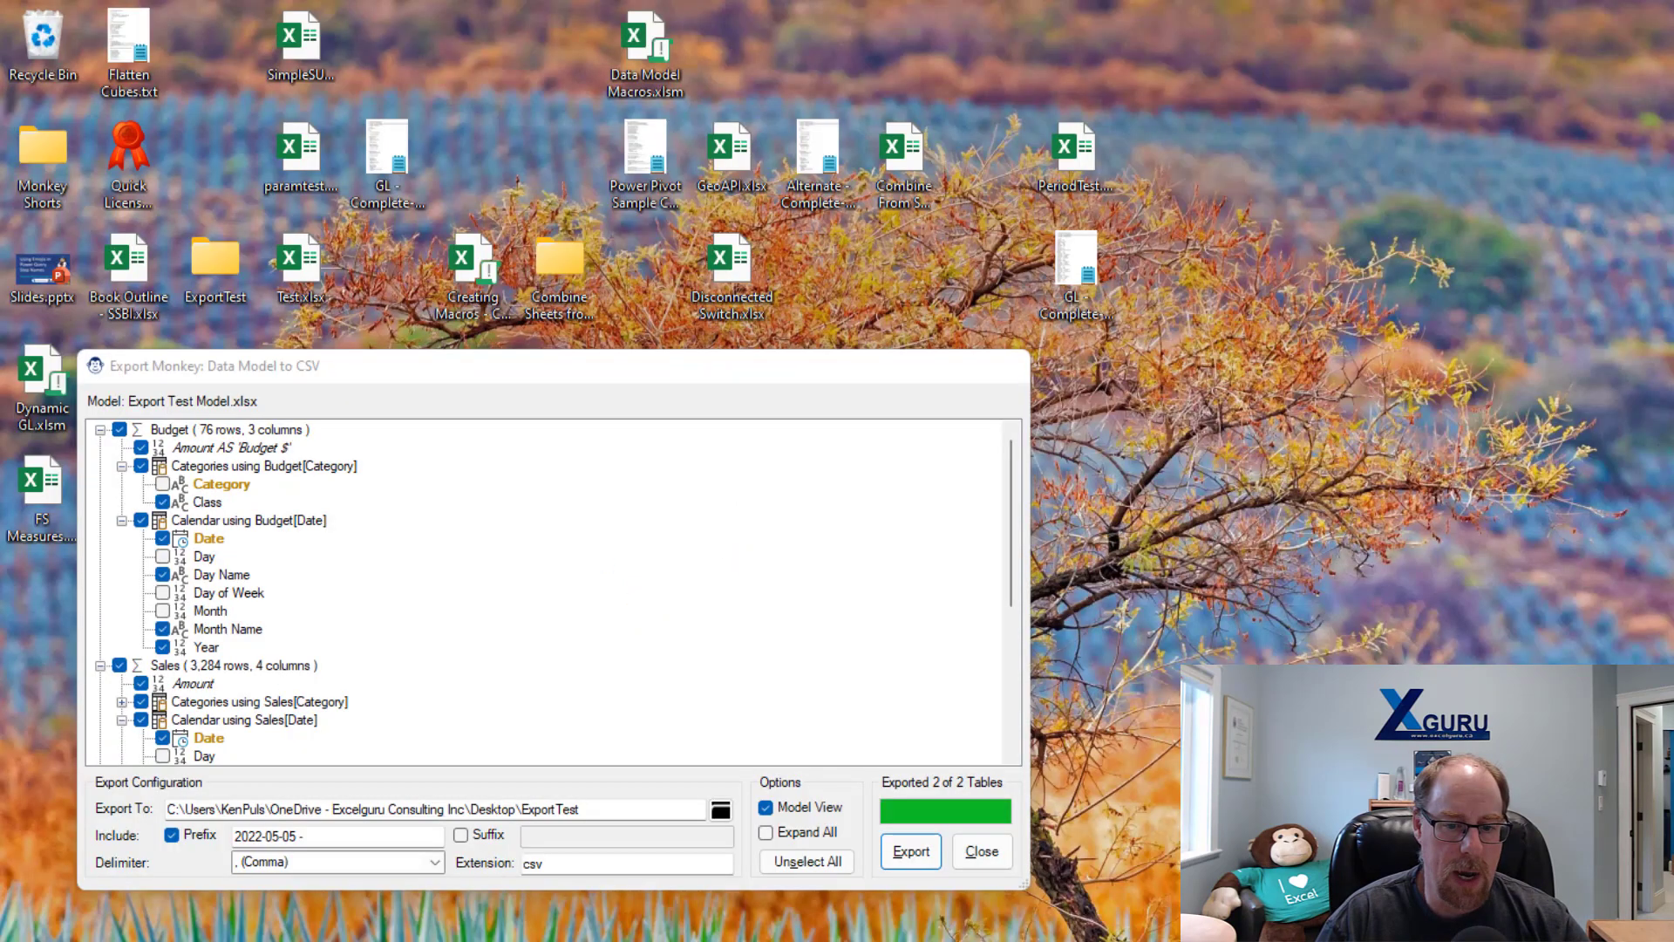
- Open 2022-05-05 - Sales.csv from the ExportTest folder, autofit columns A to K to inspect them, and return to the export dialog
{"action": "left_click", "coordinate": [987, 940]}
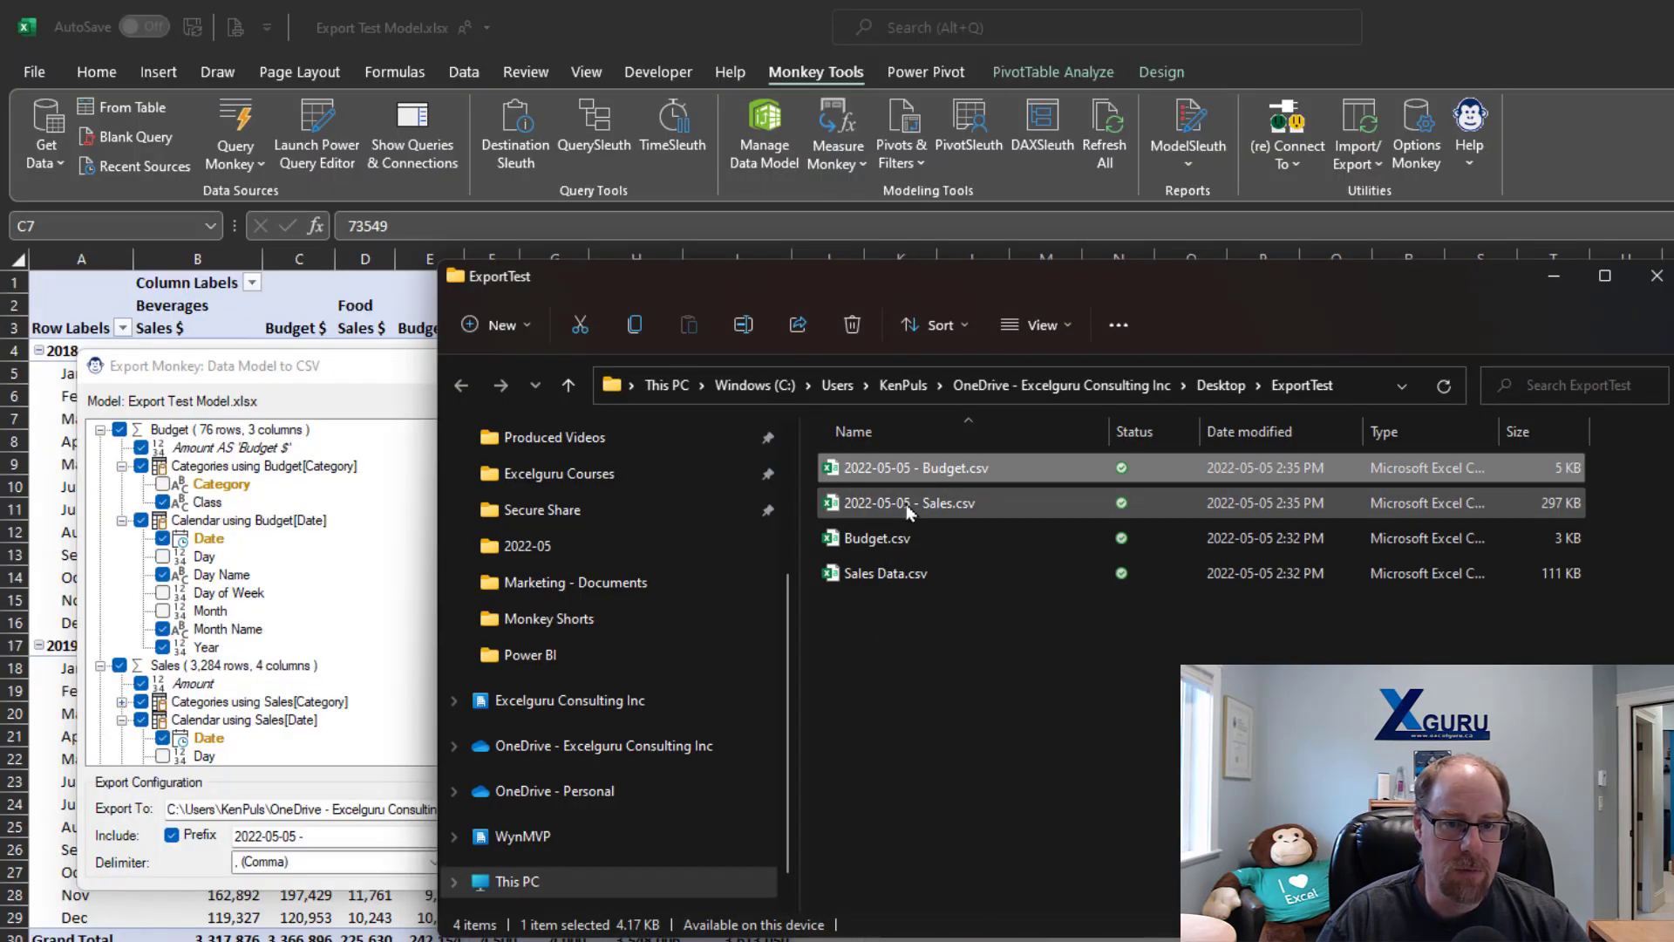
{"action": "left_click", "coordinate": [906, 512]}
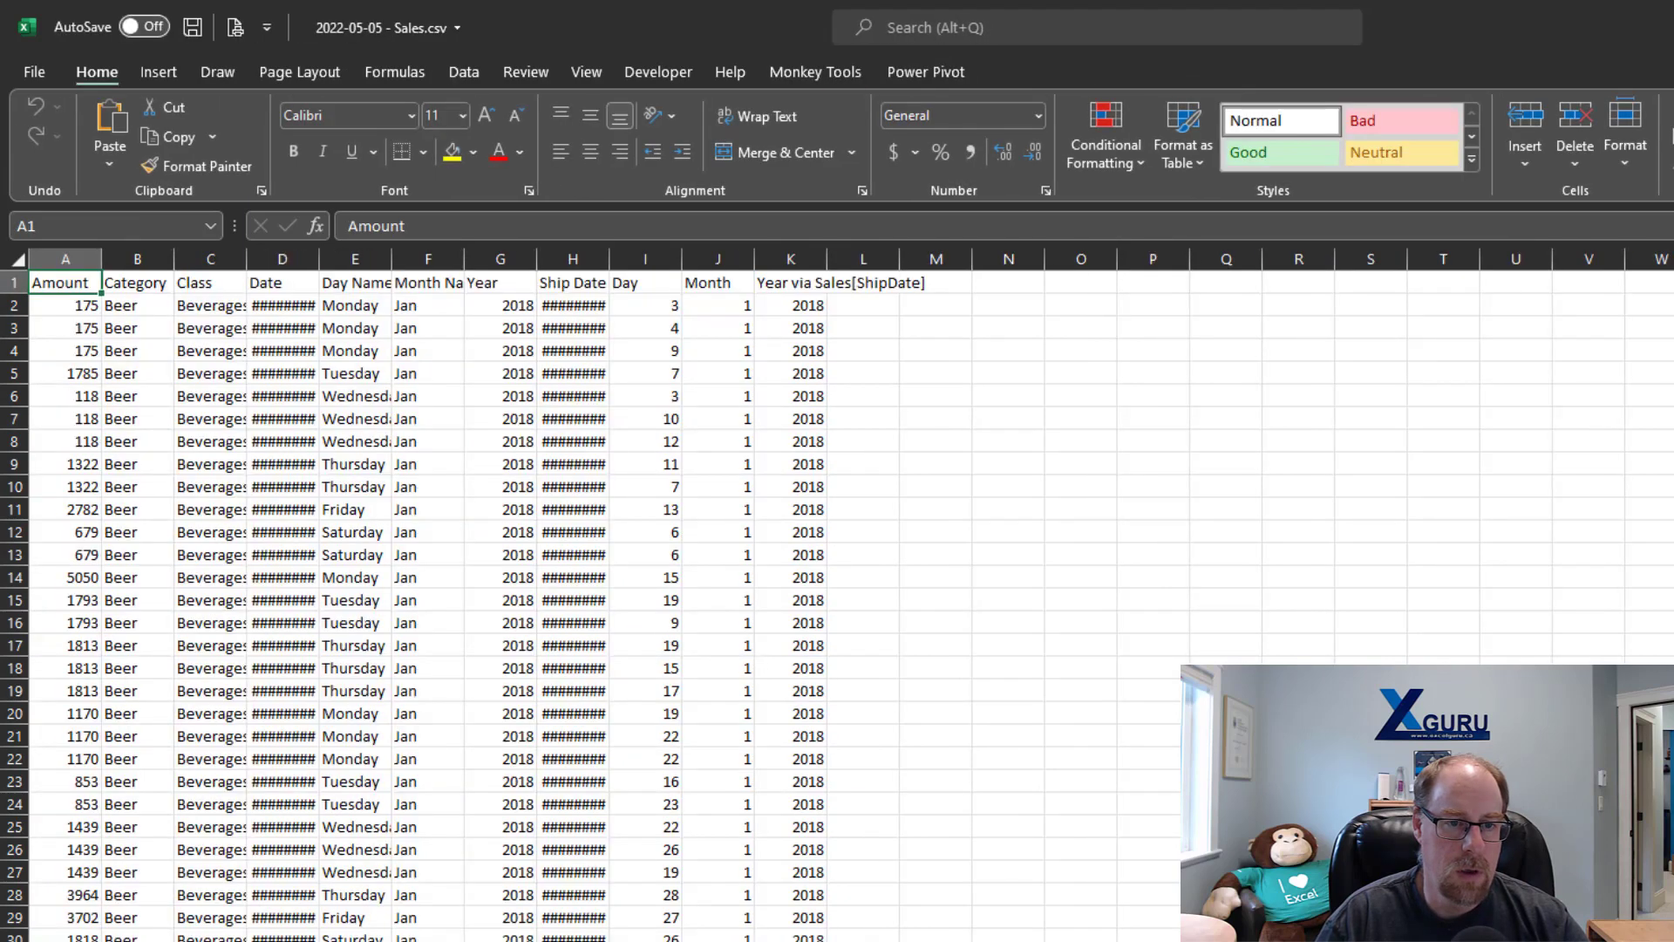
{"action": "left_click_drag", "start_coordinate": [61, 258], "coordinate": [789, 292]}
{"action": "double_click", "coordinate": [755, 258]}
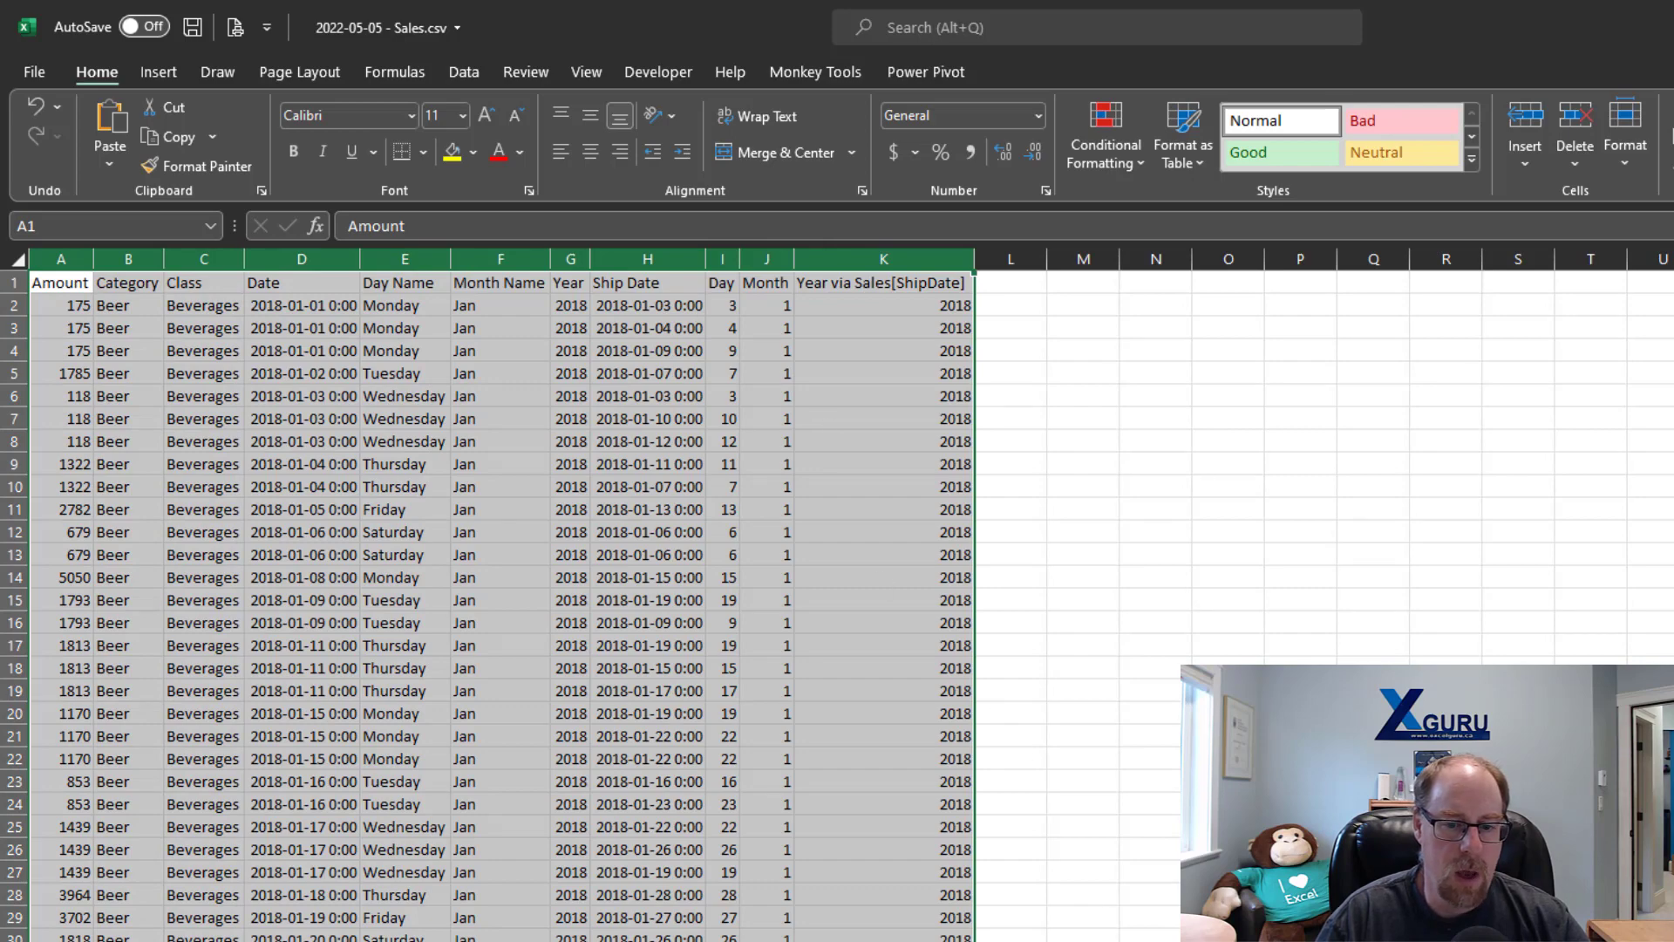
{"action": "key", "text": "alt+Tab"}
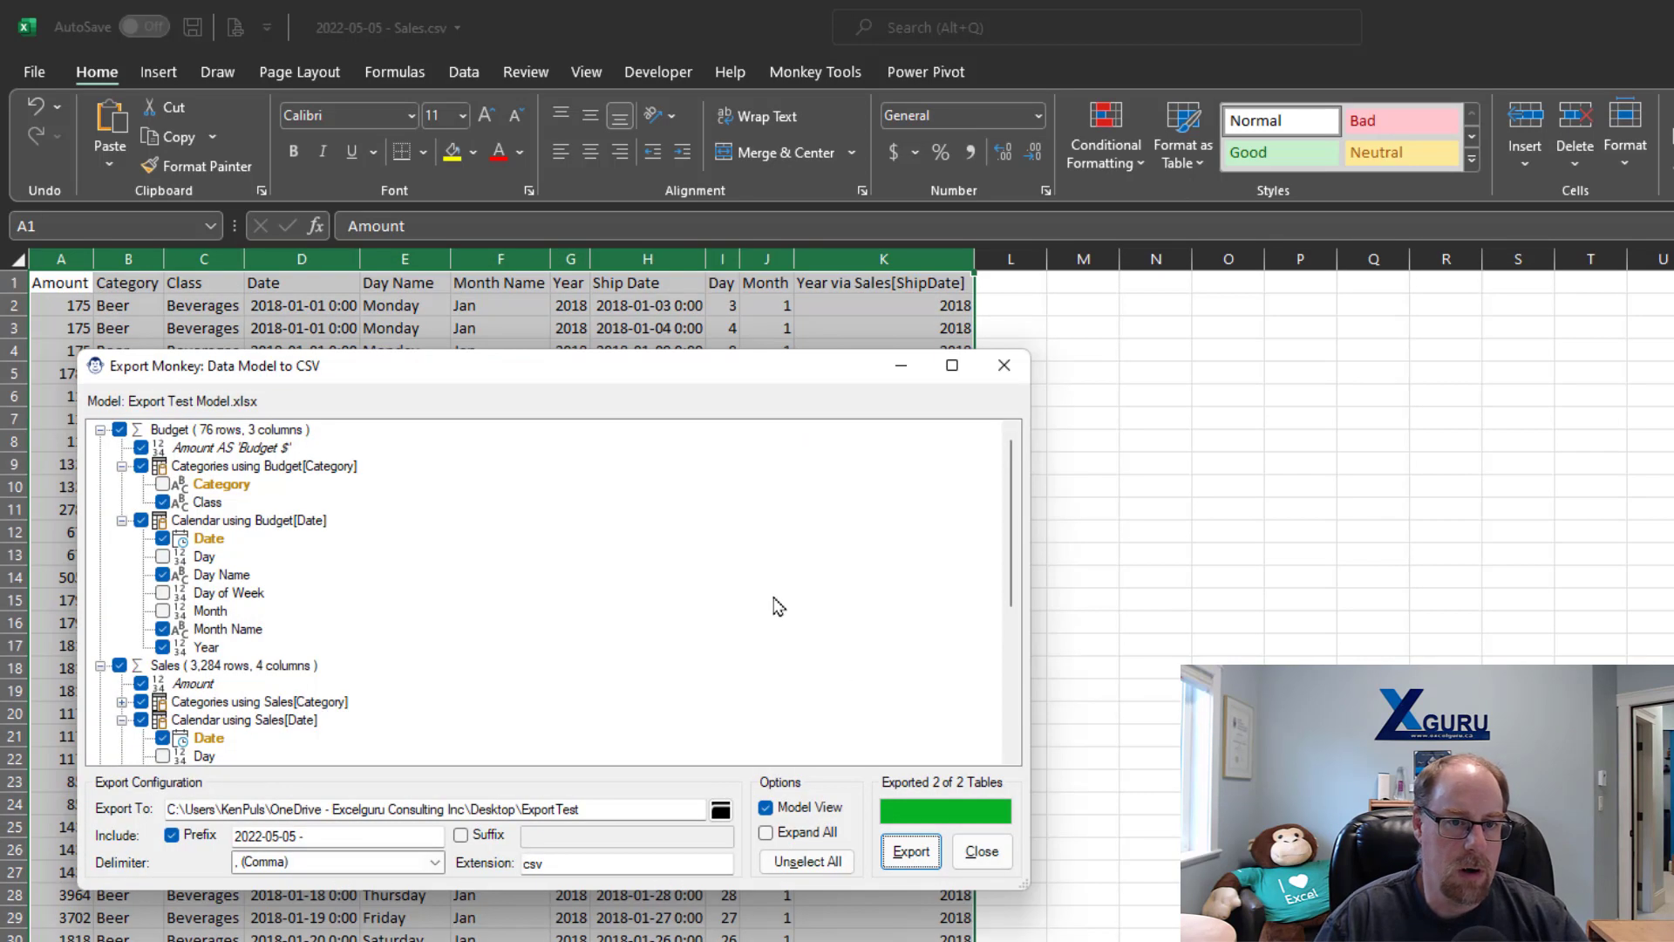
- Compare the exported Sales file with the Sales selections in the export dialog, then close both without saving the file
{"action": "left_click", "coordinate": [100, 429]}
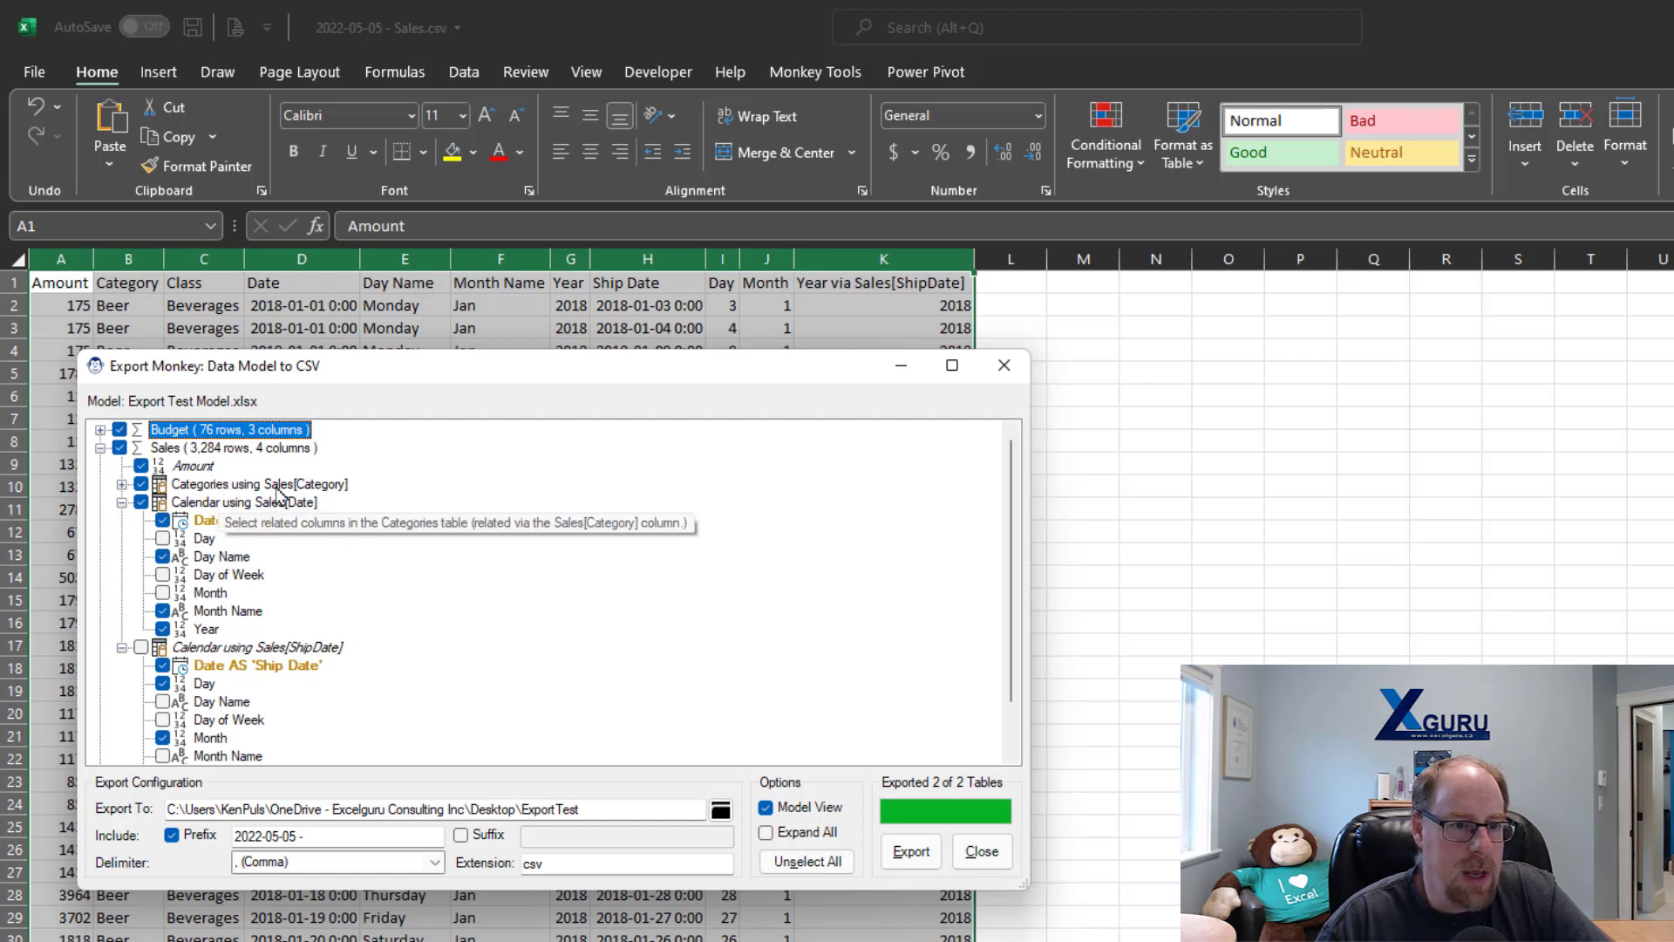
{"action": "left_click", "coordinate": [122, 484]}
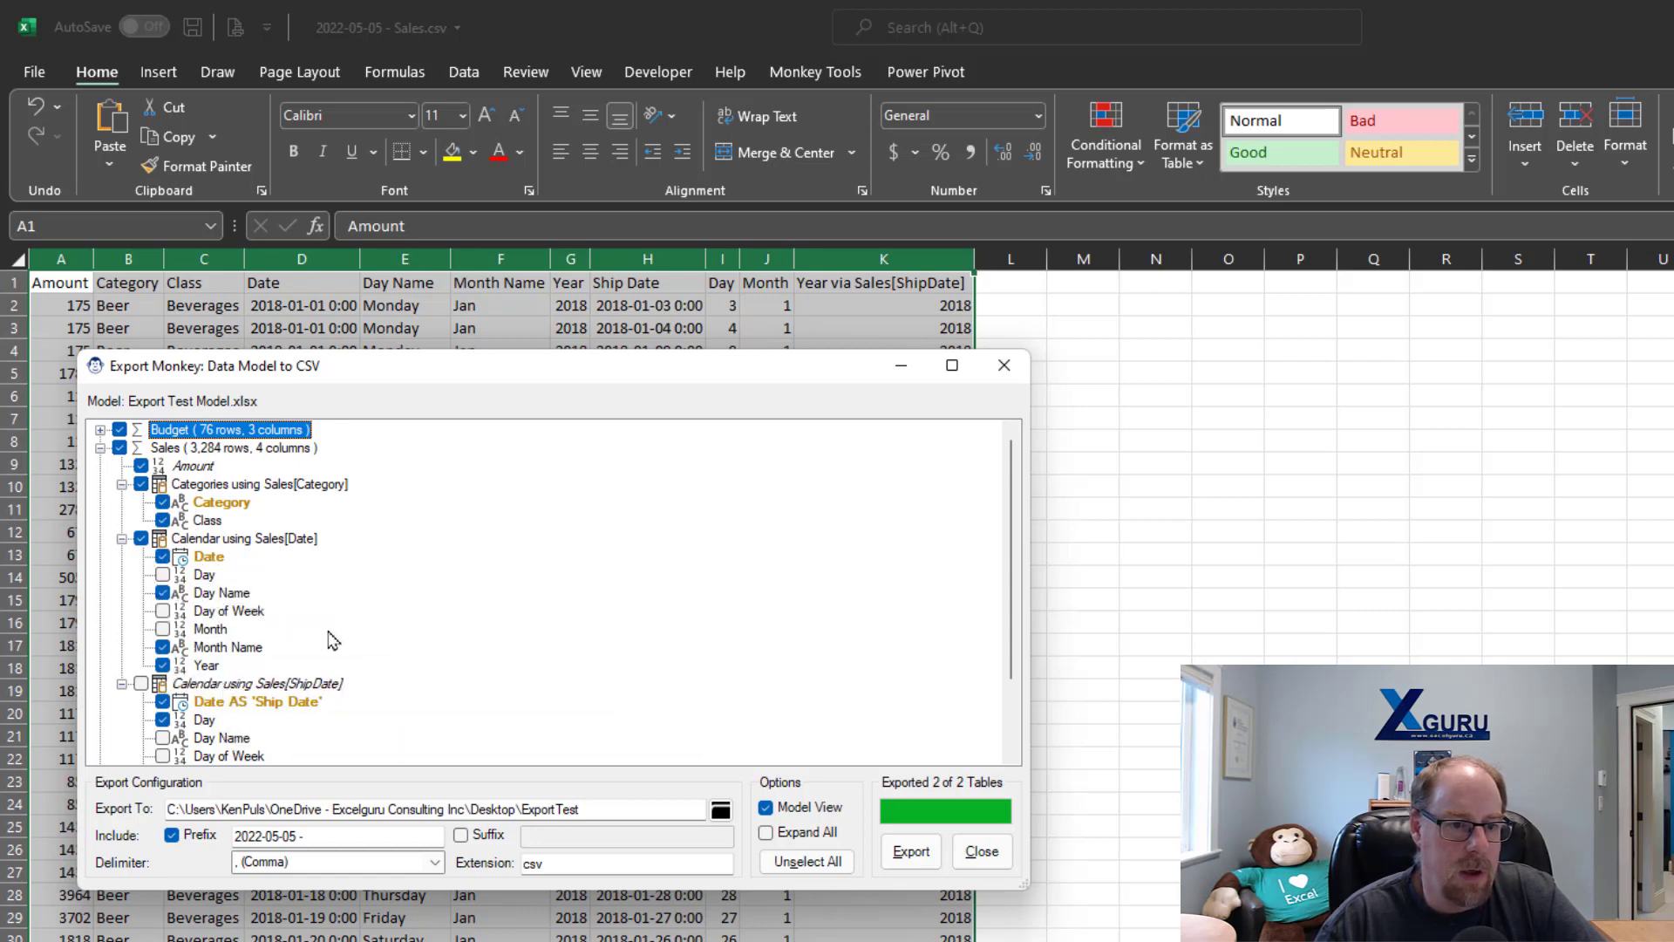
{"action": "scroll", "coordinate": [218, 611], "scroll_direction": "down", "scroll_amount": 2}
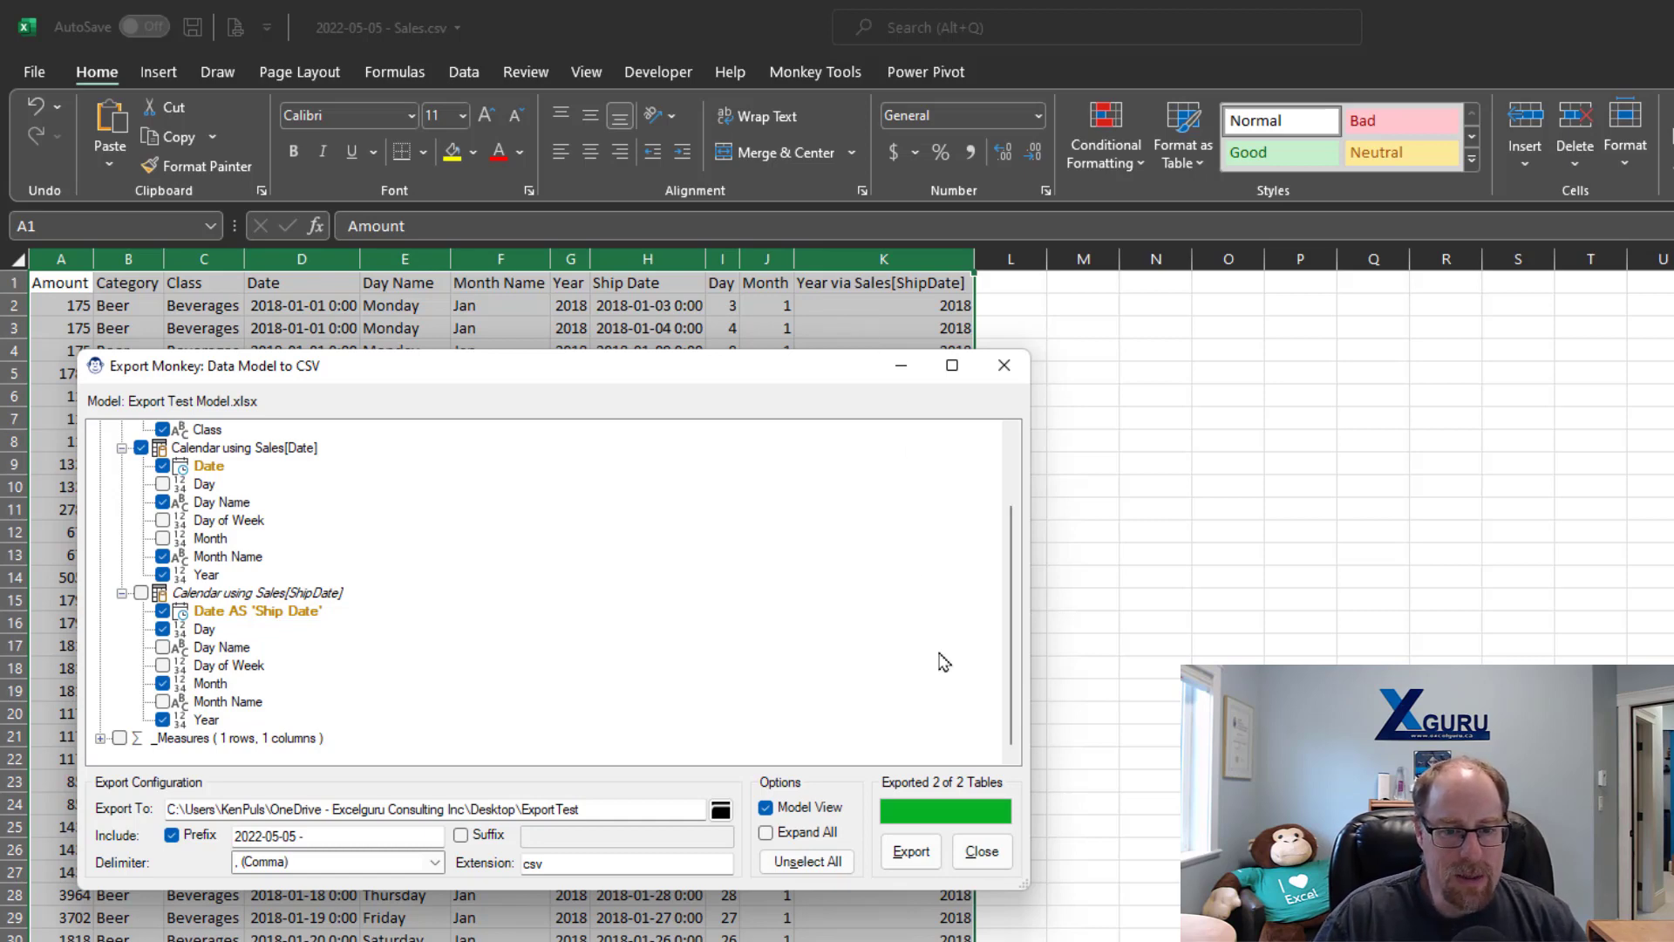
{"action": "left_click", "coordinate": [983, 854]}
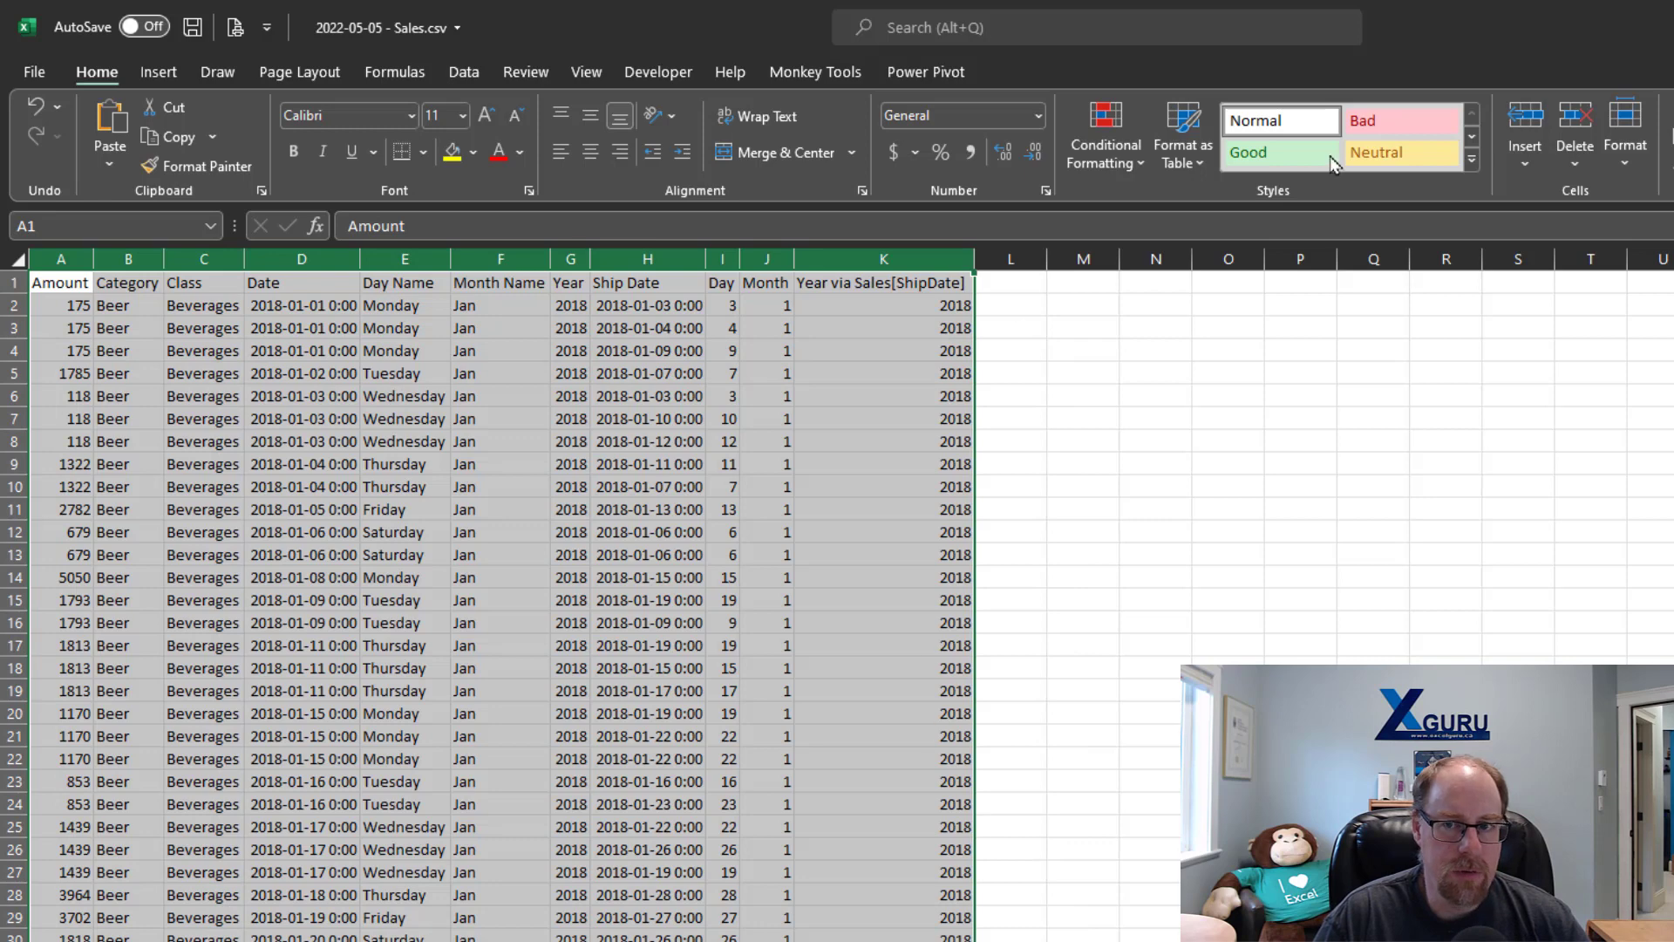
{"action": "key", "text": "ctrl+w"}
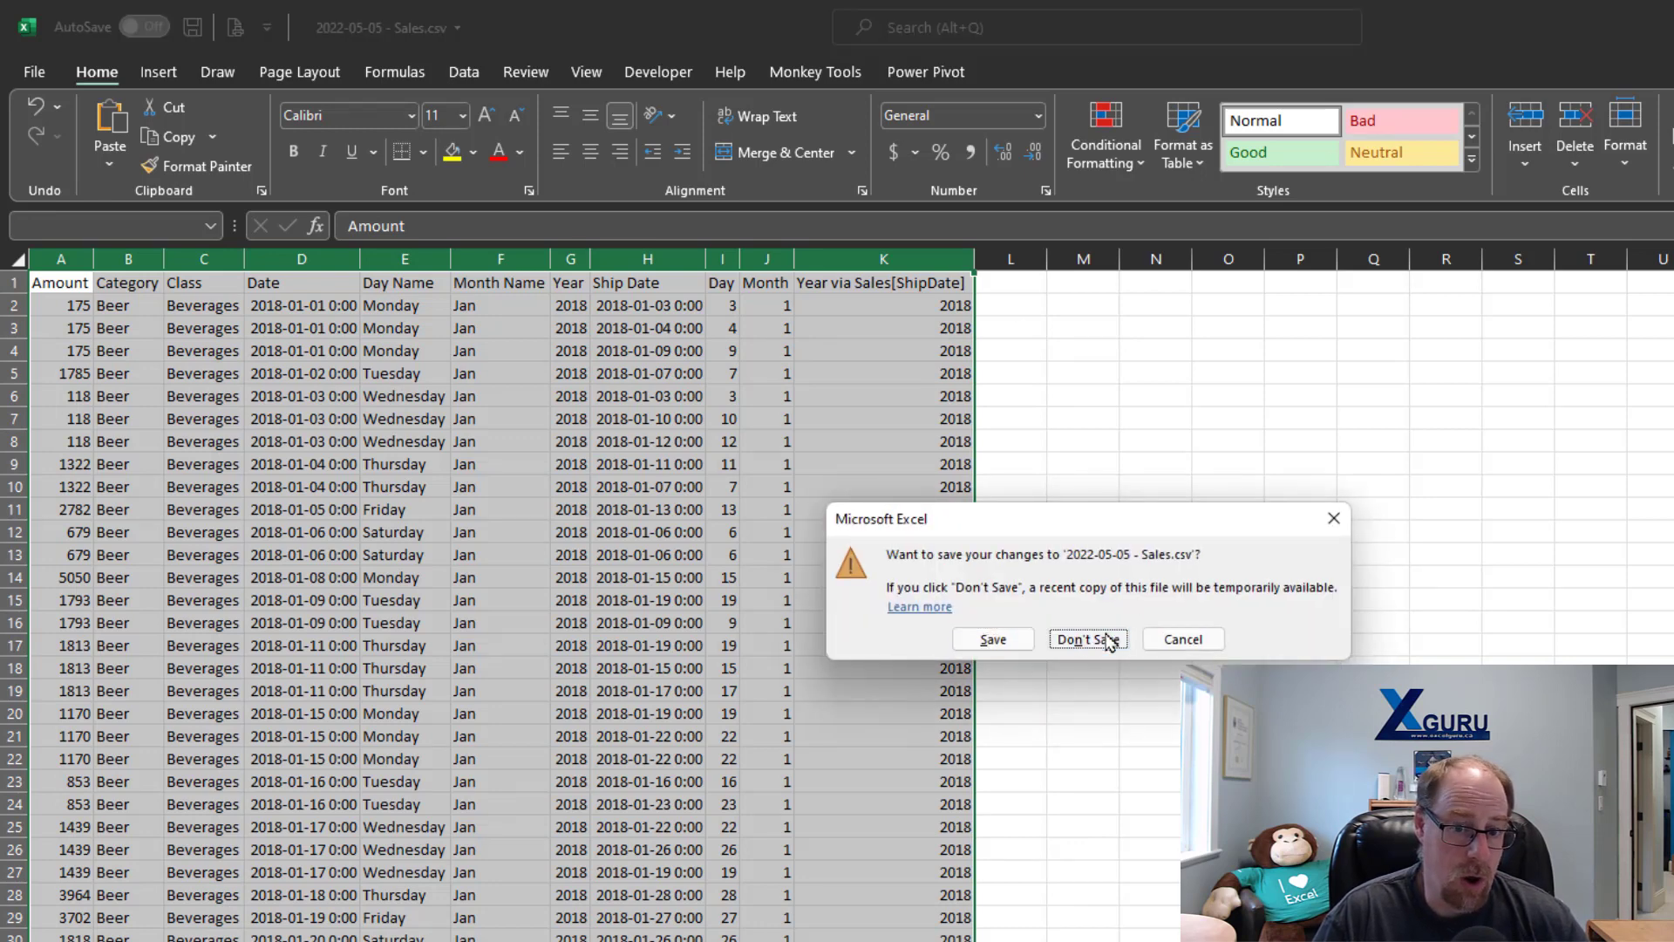
{"action": "left_click", "coordinate": [994, 639]}
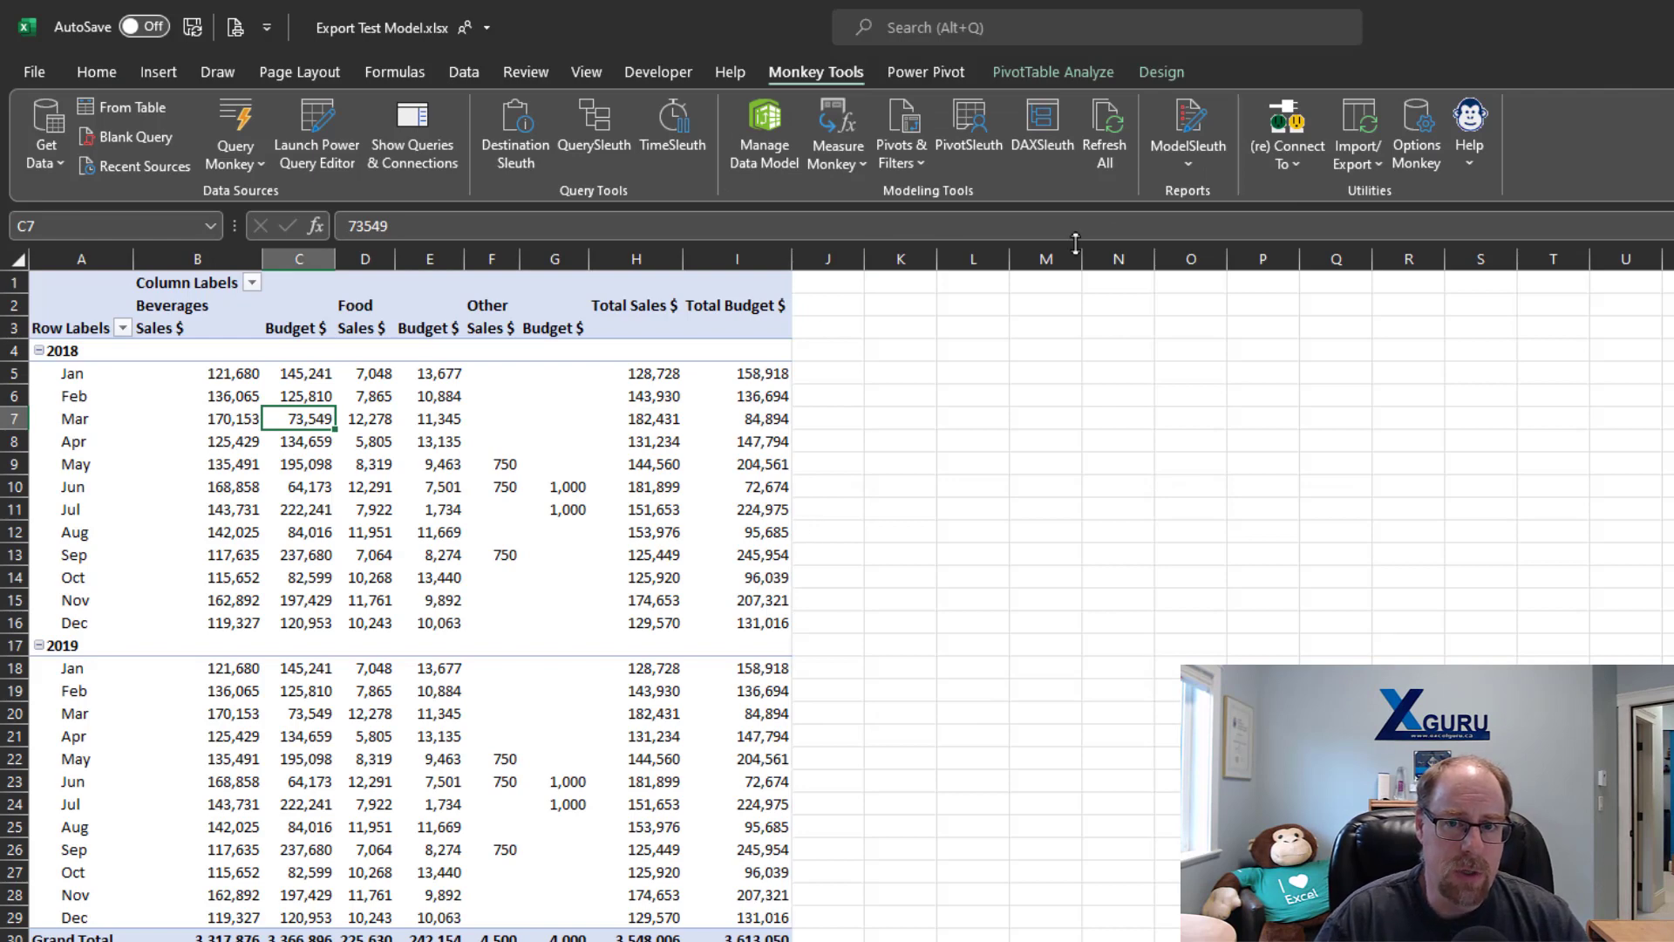
- Open the file browser for connecting Monkey Tools to a Power BI Desktop file
{"action": "left_click", "coordinate": [1293, 162]}
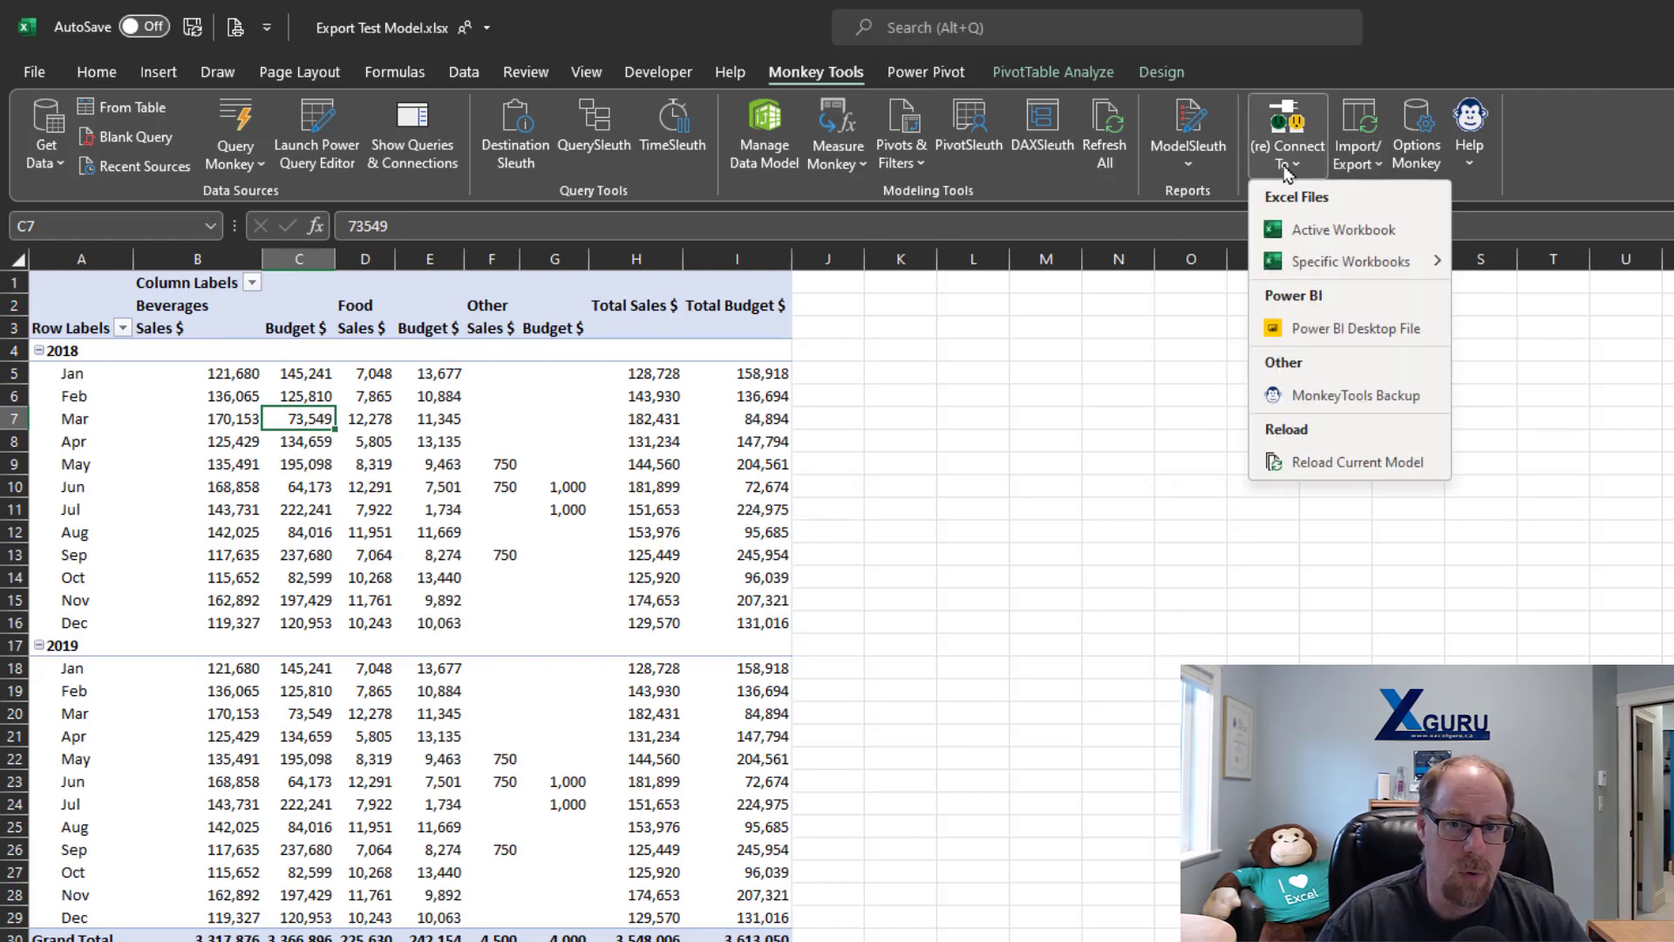
{"action": "left_click", "coordinate": [1317, 338]}
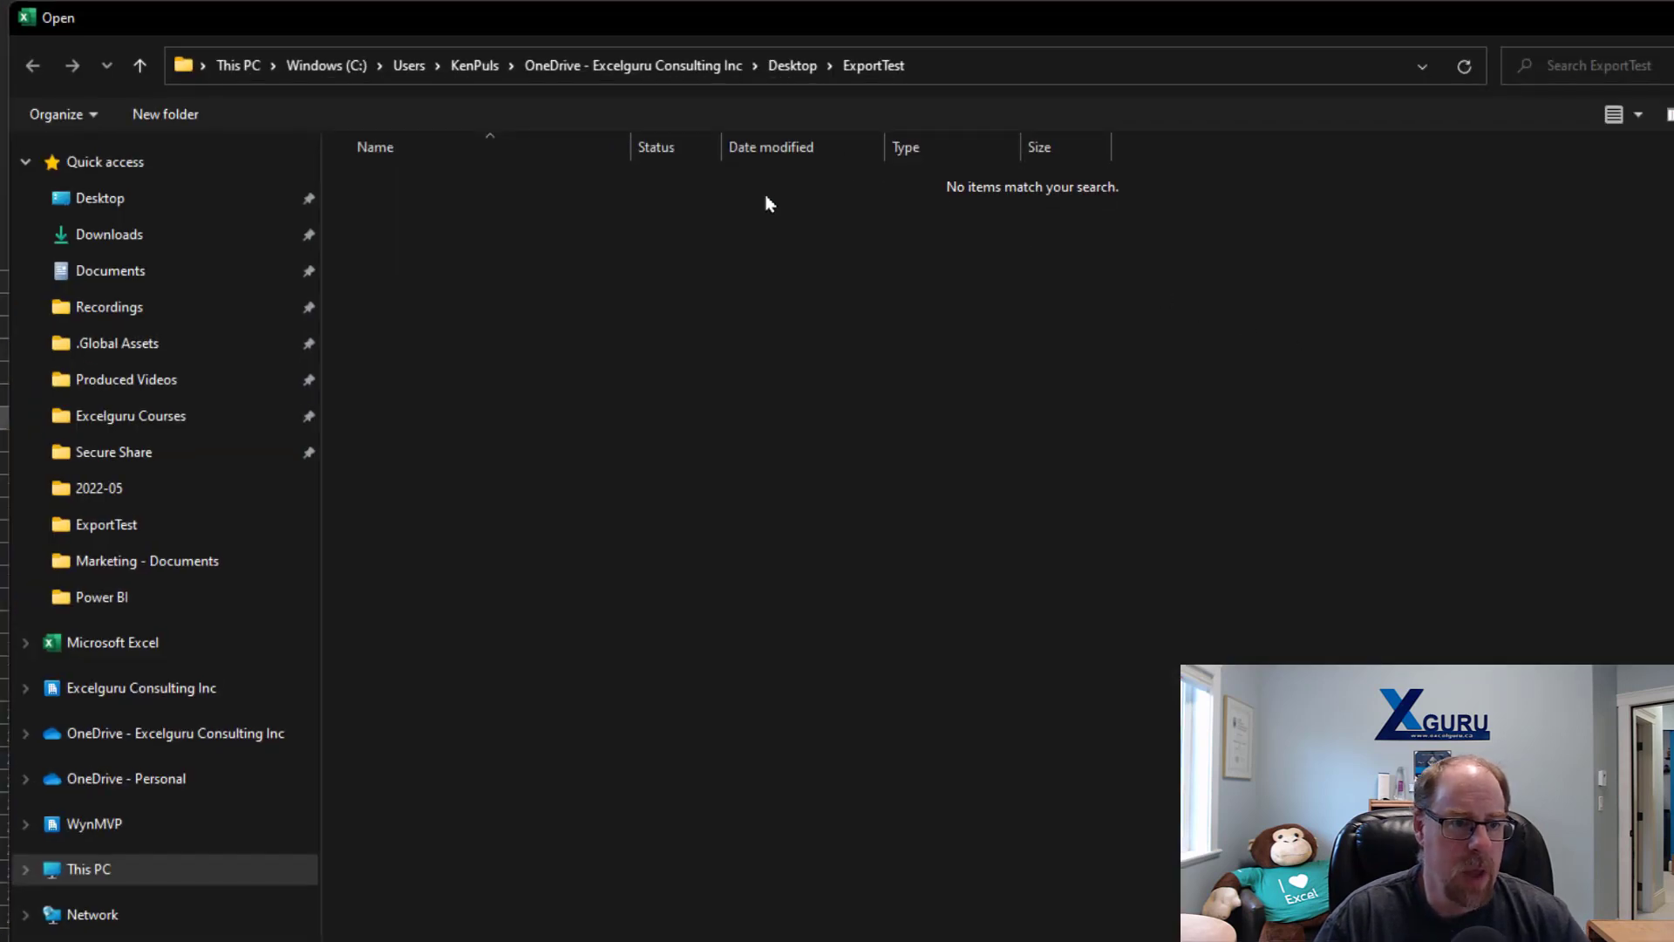
{"action": "left_click", "coordinate": [942, 70]}
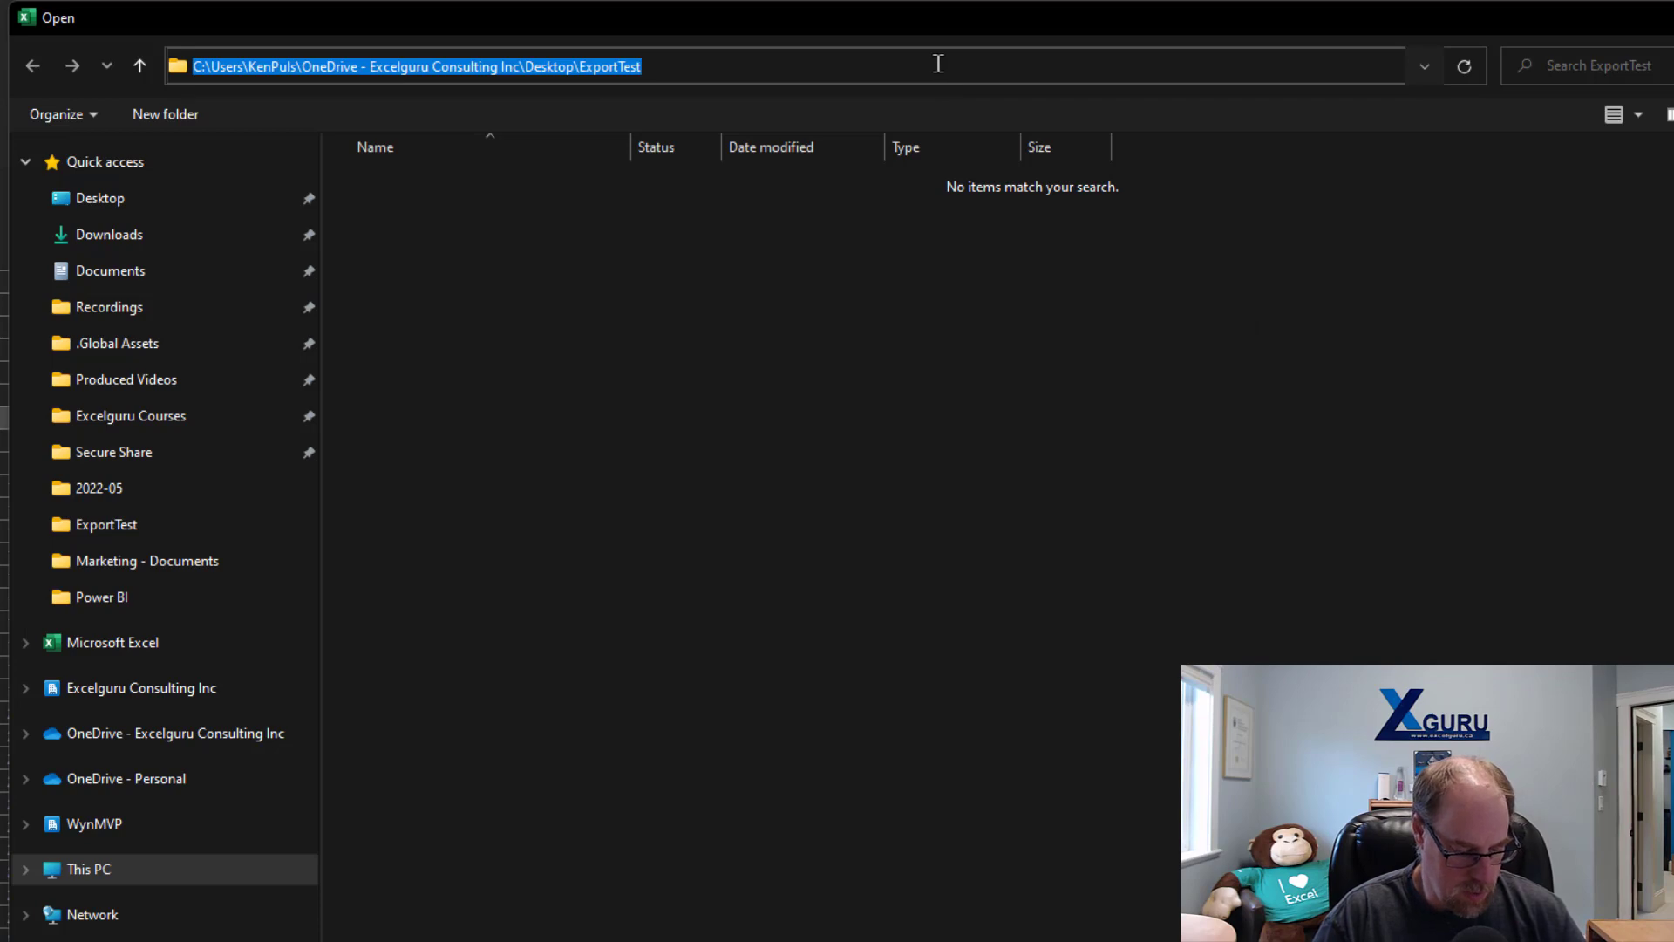
{"action": "key", "text": "super+v"}
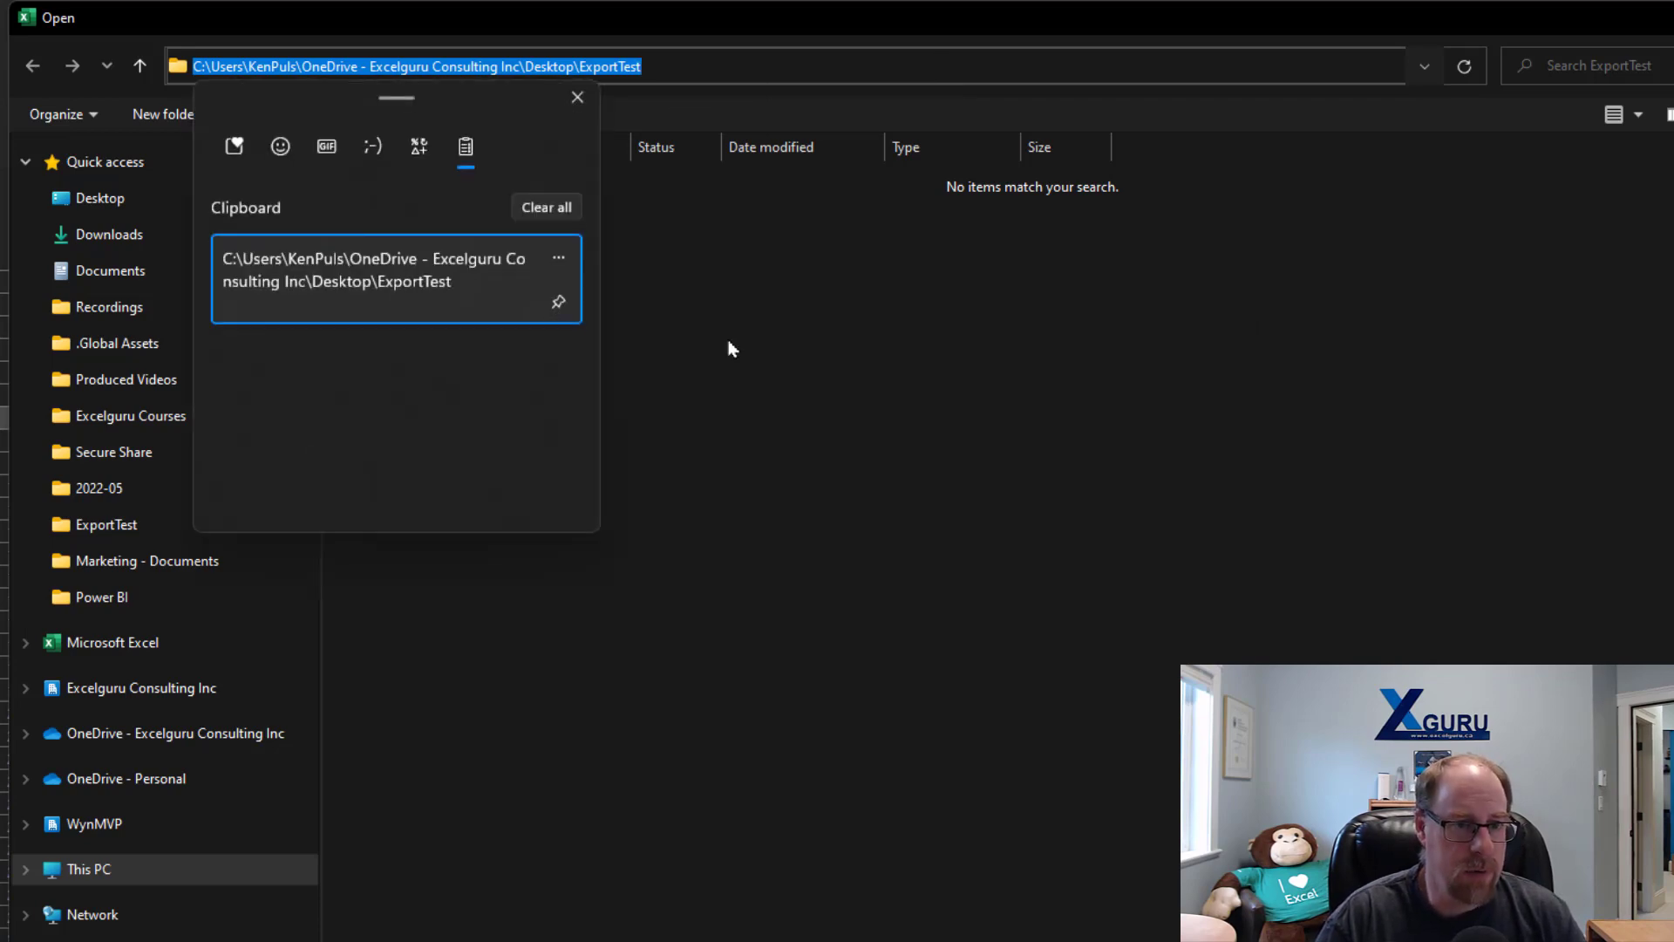
{"action": "key", "text": "Escape"}
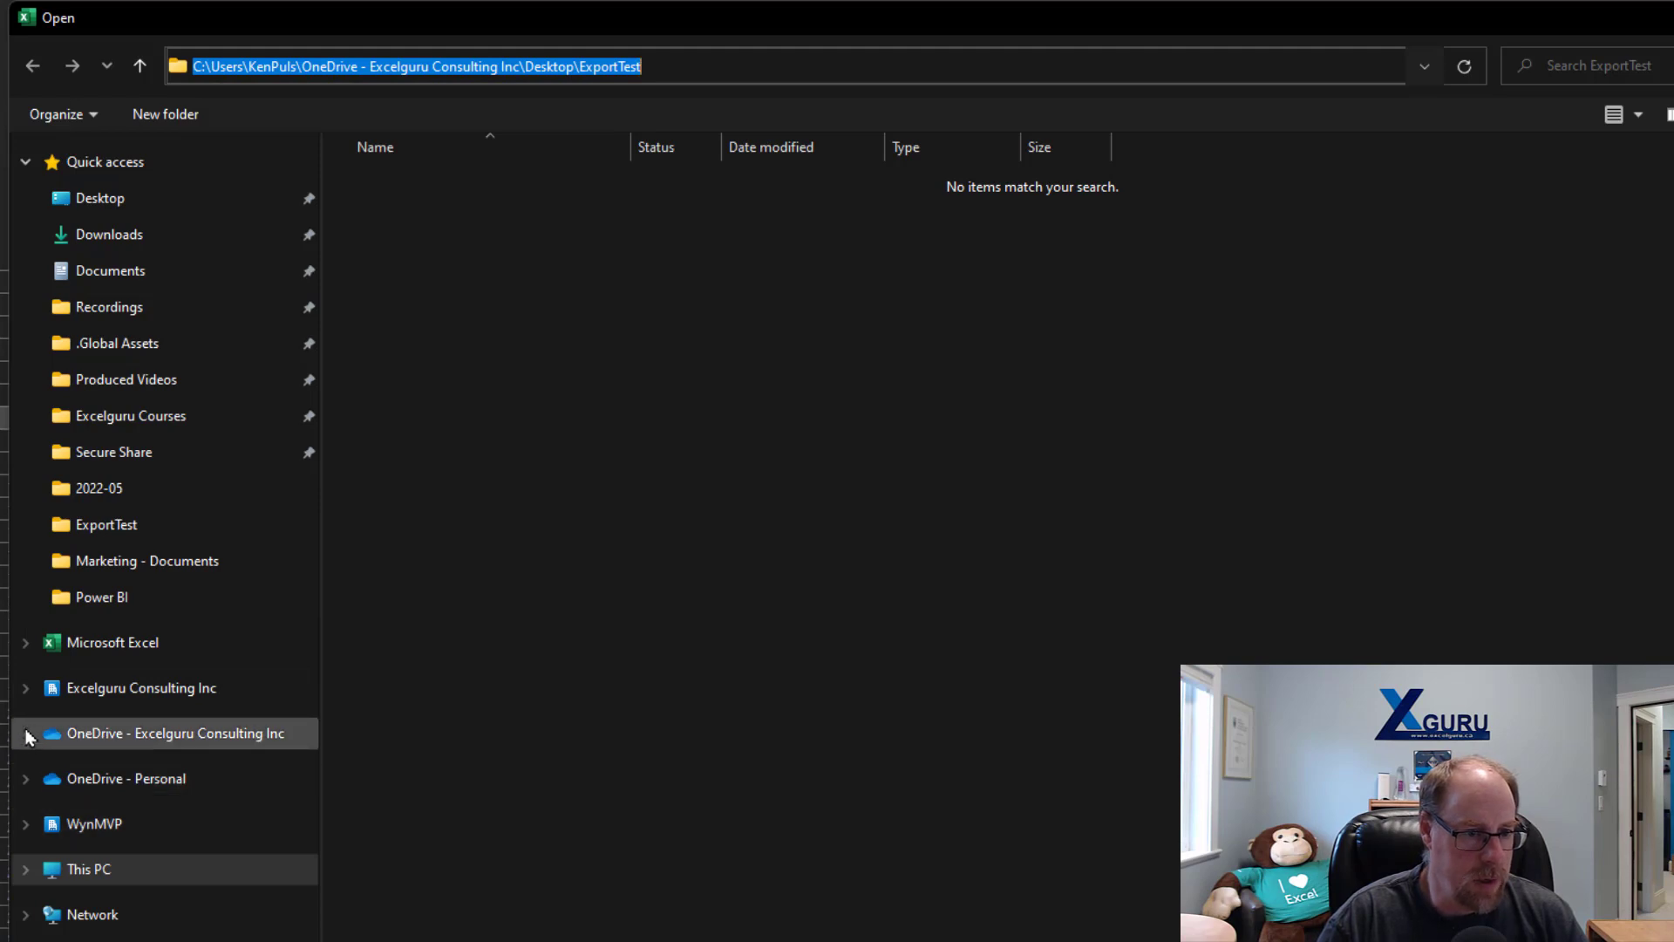
- Load the data model of LP Azure - SQL.pbix from the Power BI folder inside Monkey Tools Addin - General's TestData folder
{"action": "left_click", "coordinate": [25, 688]}
{"action": "left_click", "coordinate": [222, 826]}
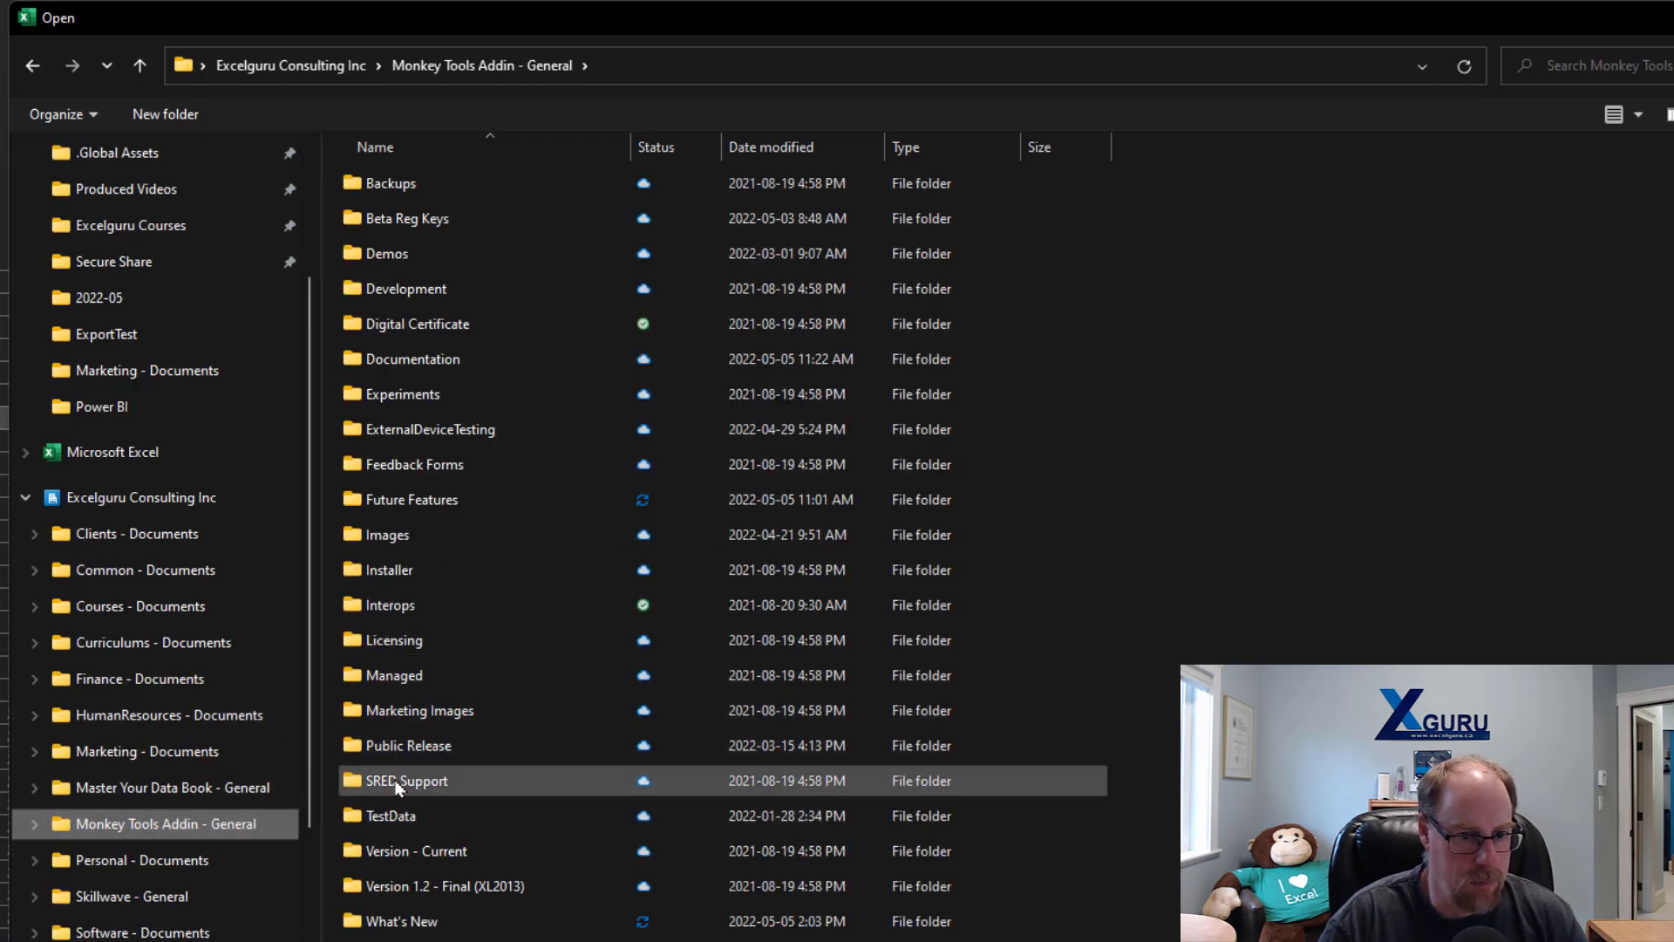
{"action": "double_click", "coordinate": [392, 815]}
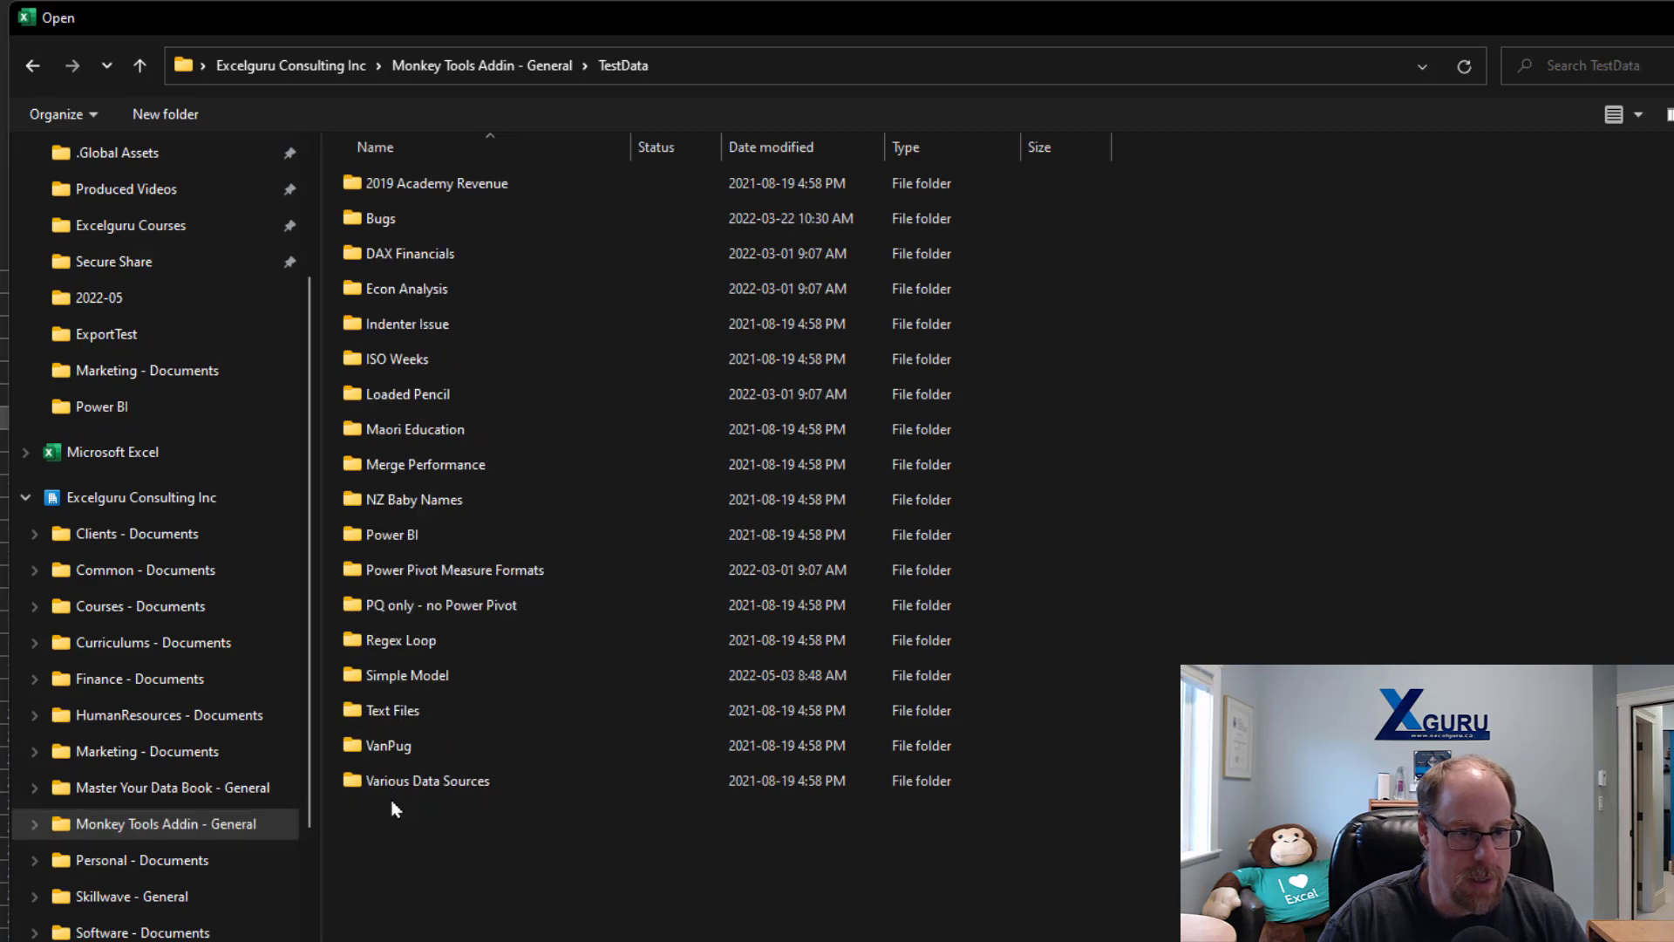
{"action": "double_click", "coordinate": [392, 534]}
{"action": "double_click", "coordinate": [448, 294]}
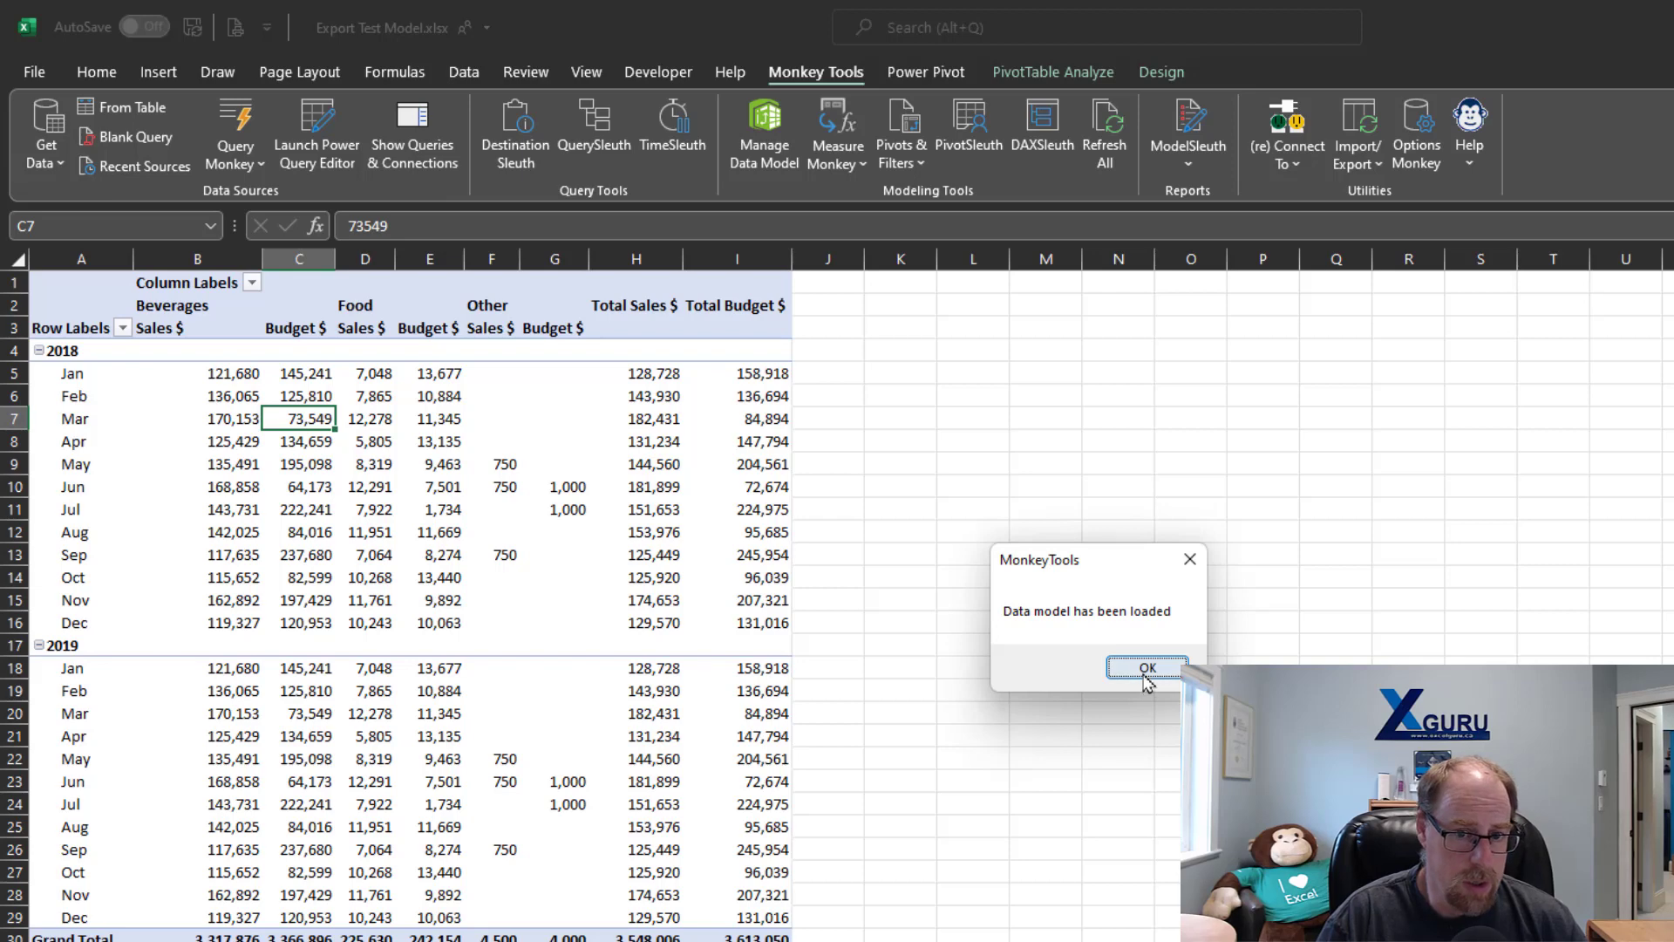
{"action": "left_click", "coordinate": [1148, 668]}
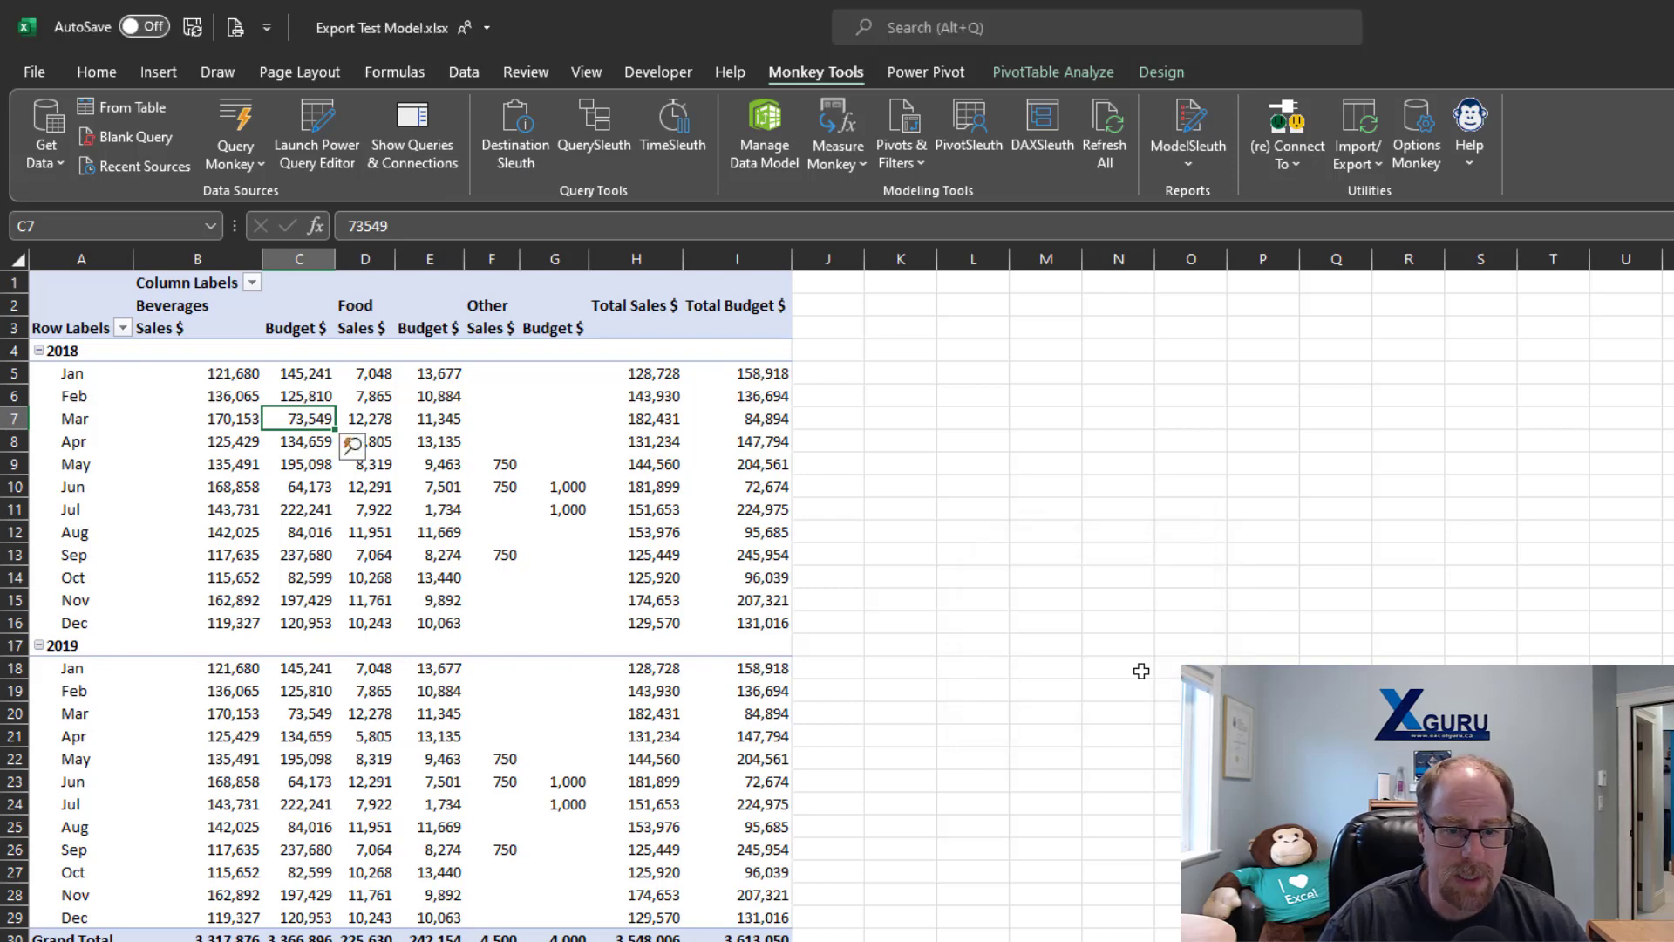
- Open the export of model tables to CSV, exclude Budgets, DateTableTemplate and Metrics, and expand ChitDetails
{"action": "left_click", "coordinate": [1357, 154]}
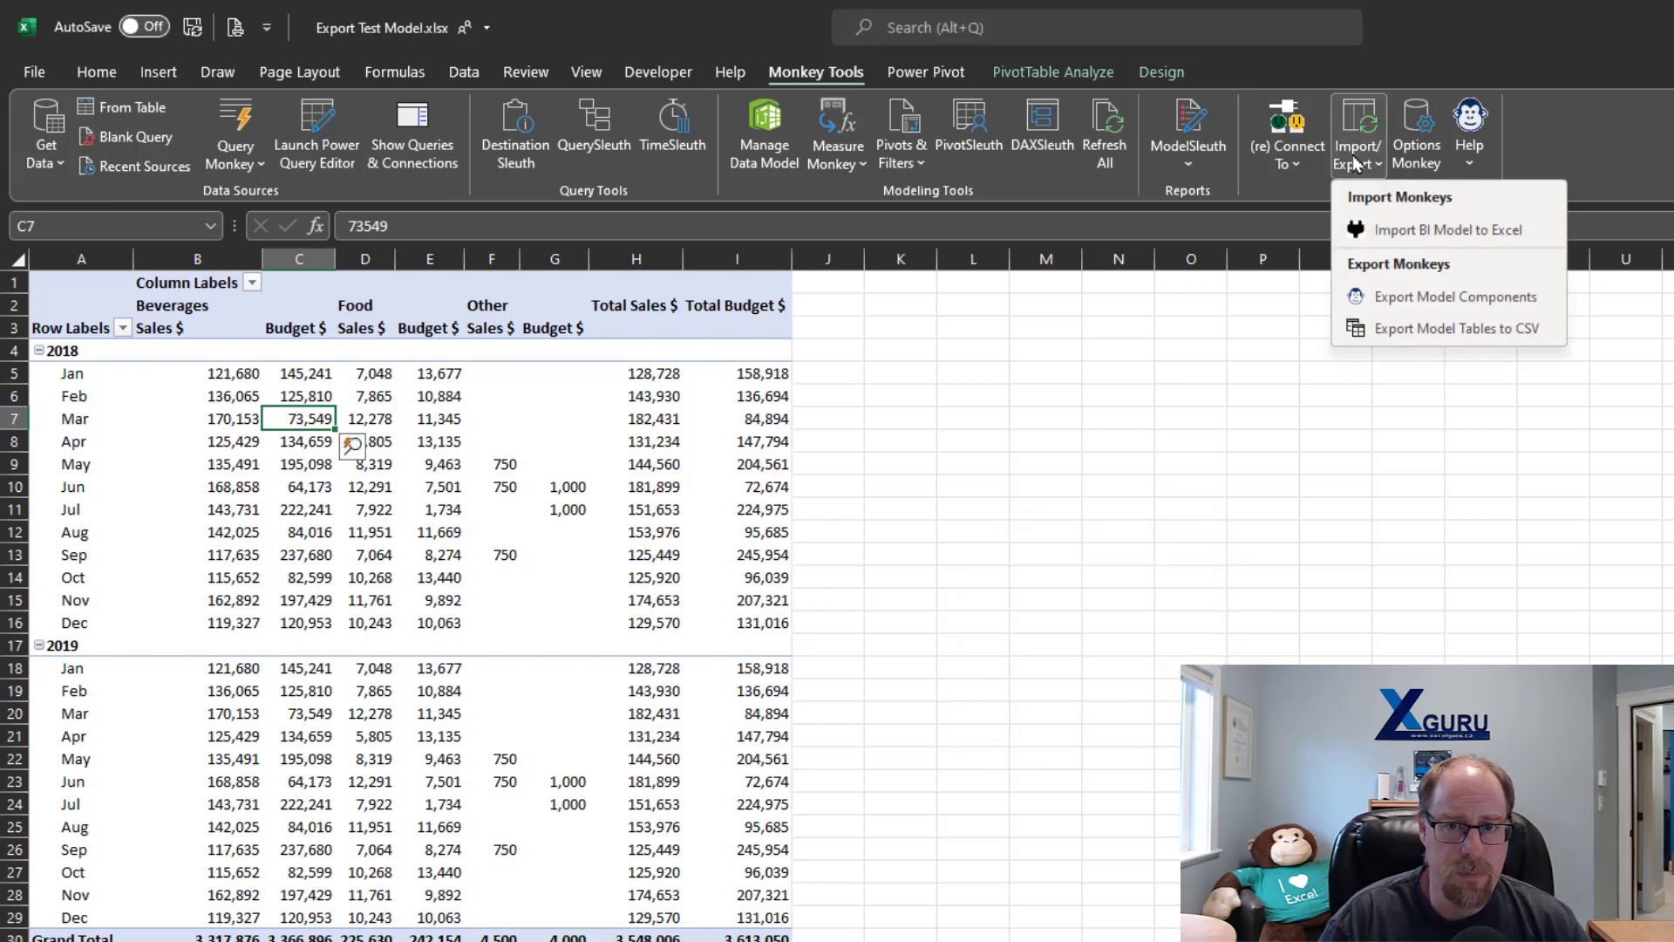
{"action": "left_click", "coordinate": [1415, 330]}
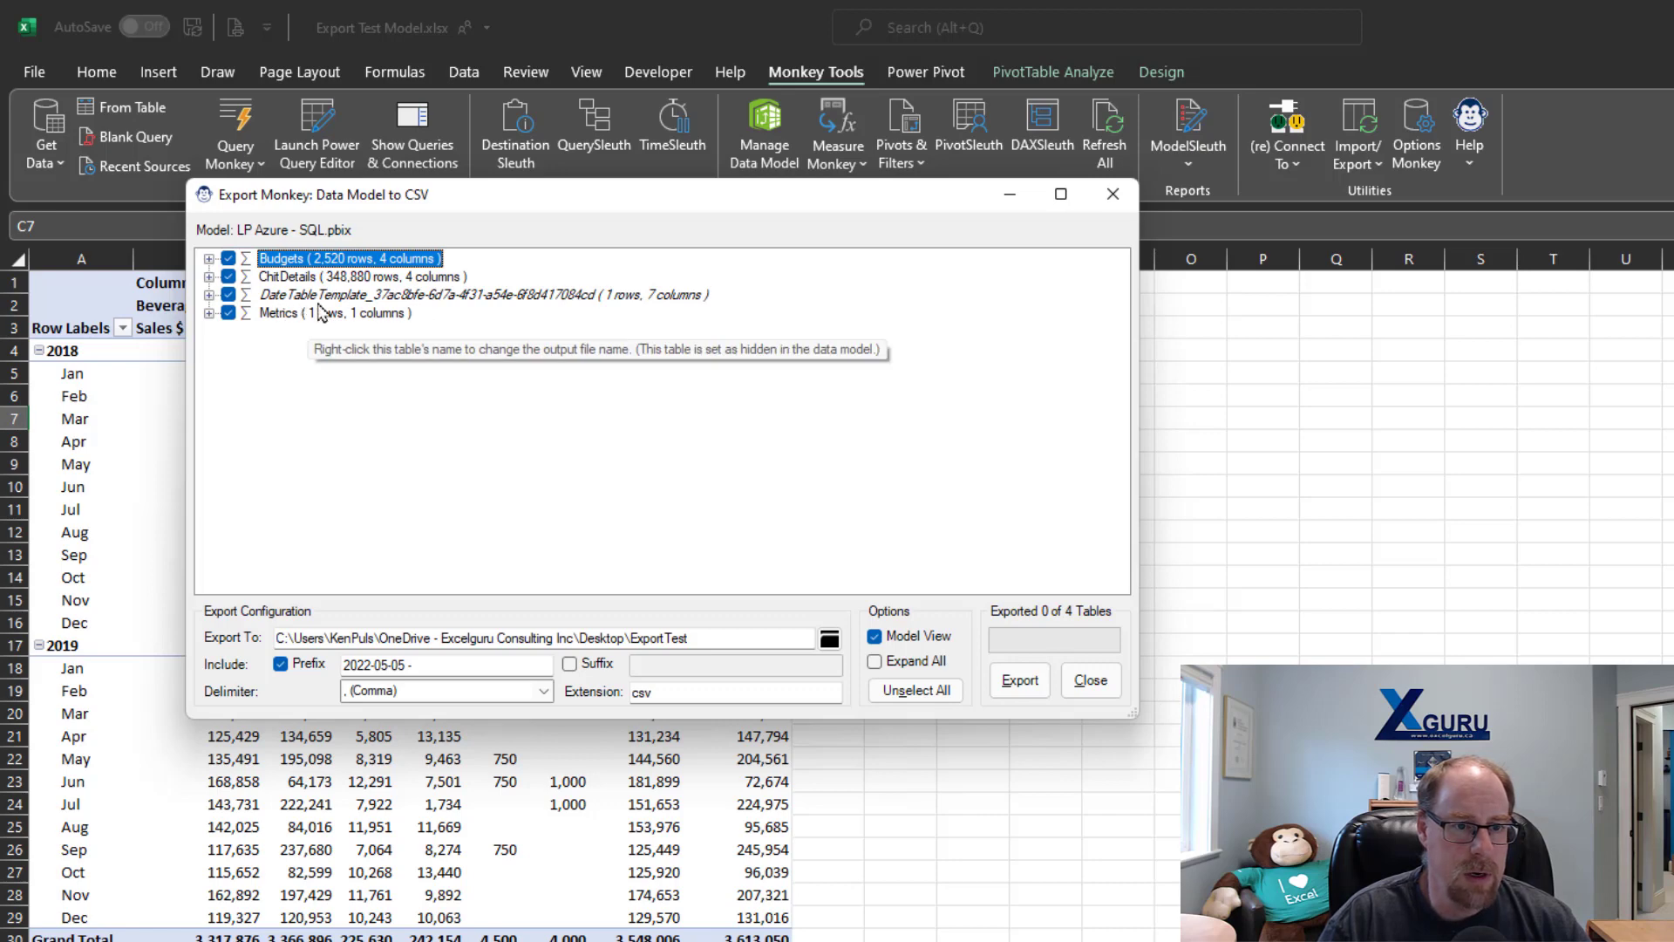
{"action": "left_click", "coordinate": [228, 295]}
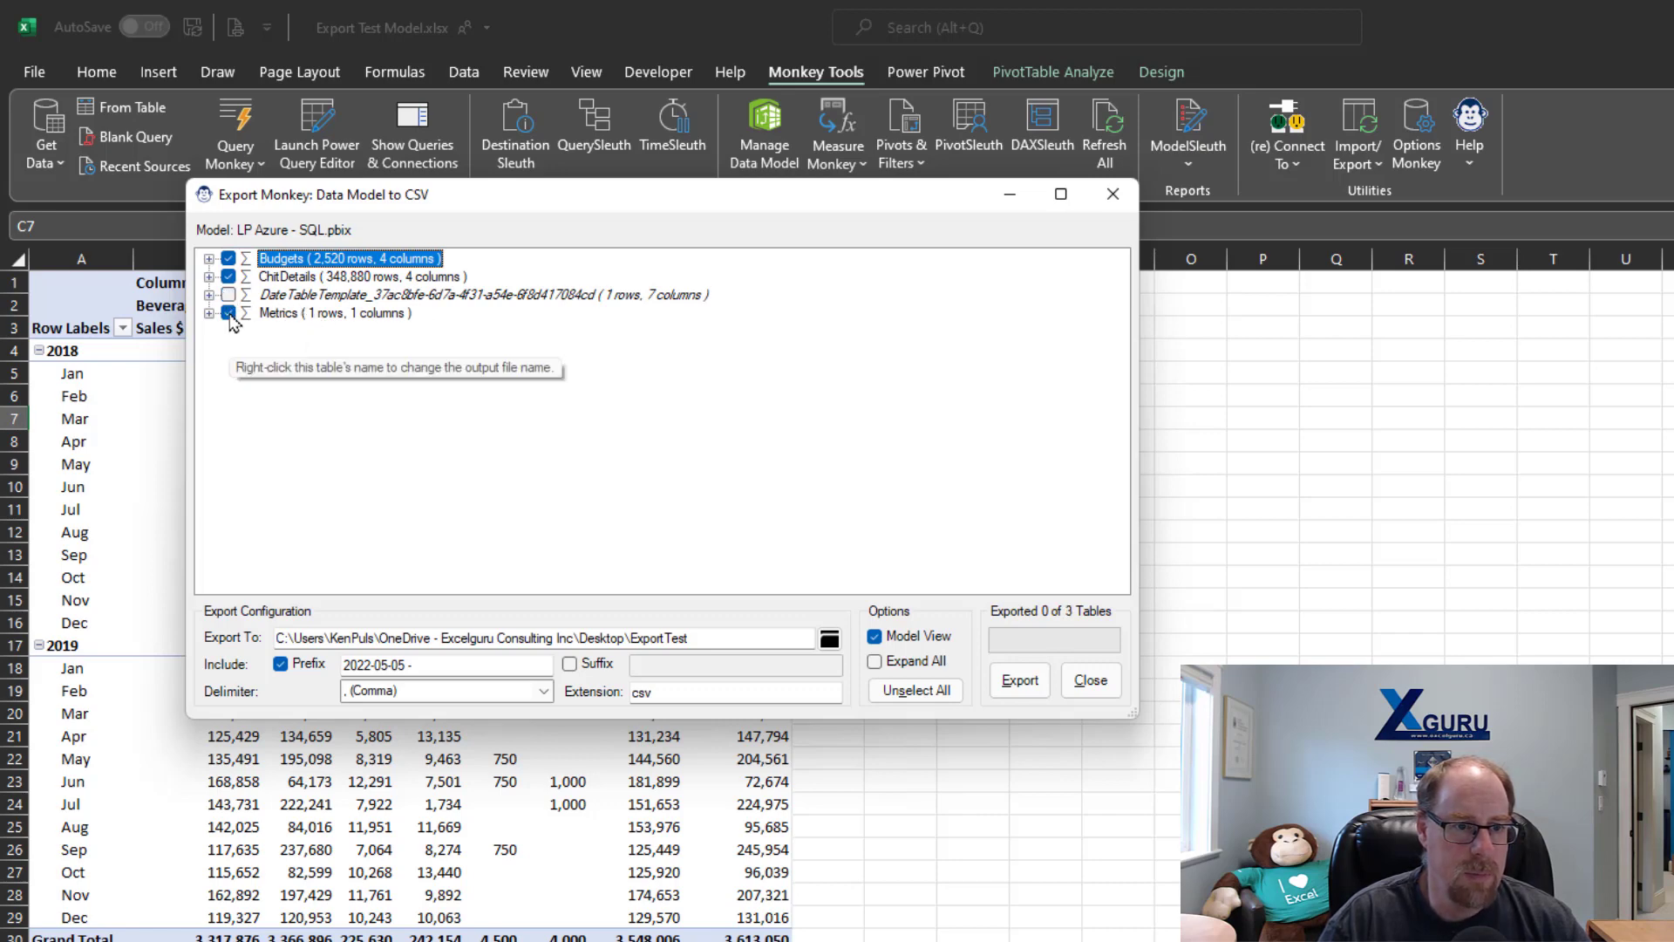
{"action": "left_click", "coordinate": [228, 313]}
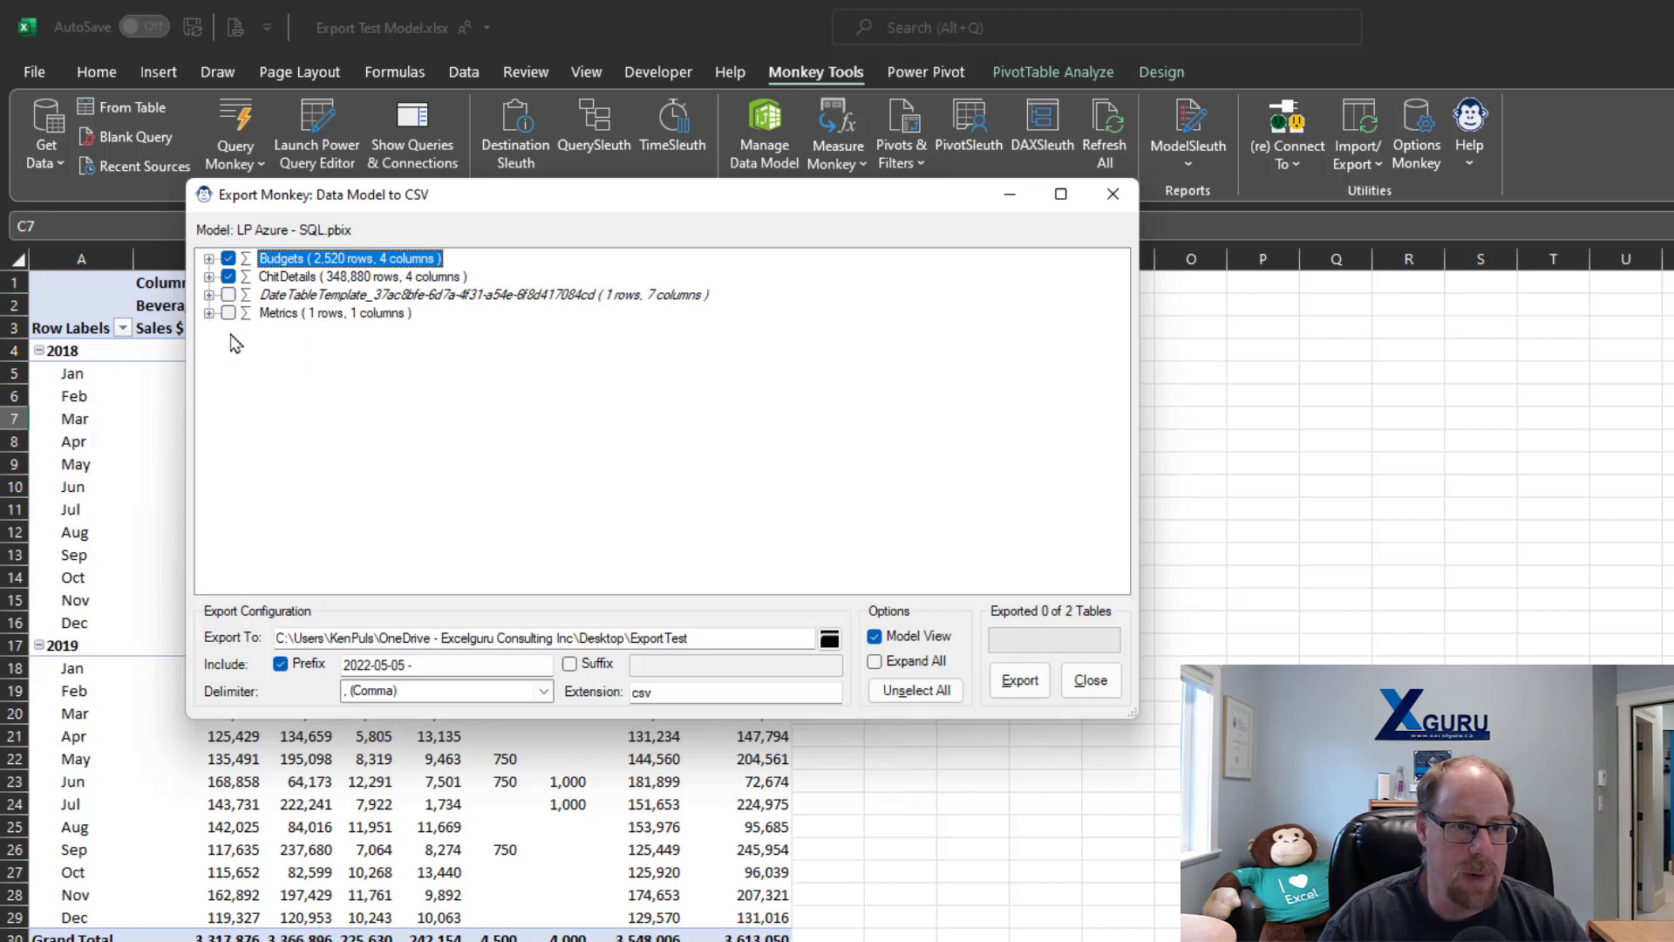
{"action": "left_click", "coordinate": [209, 278]}
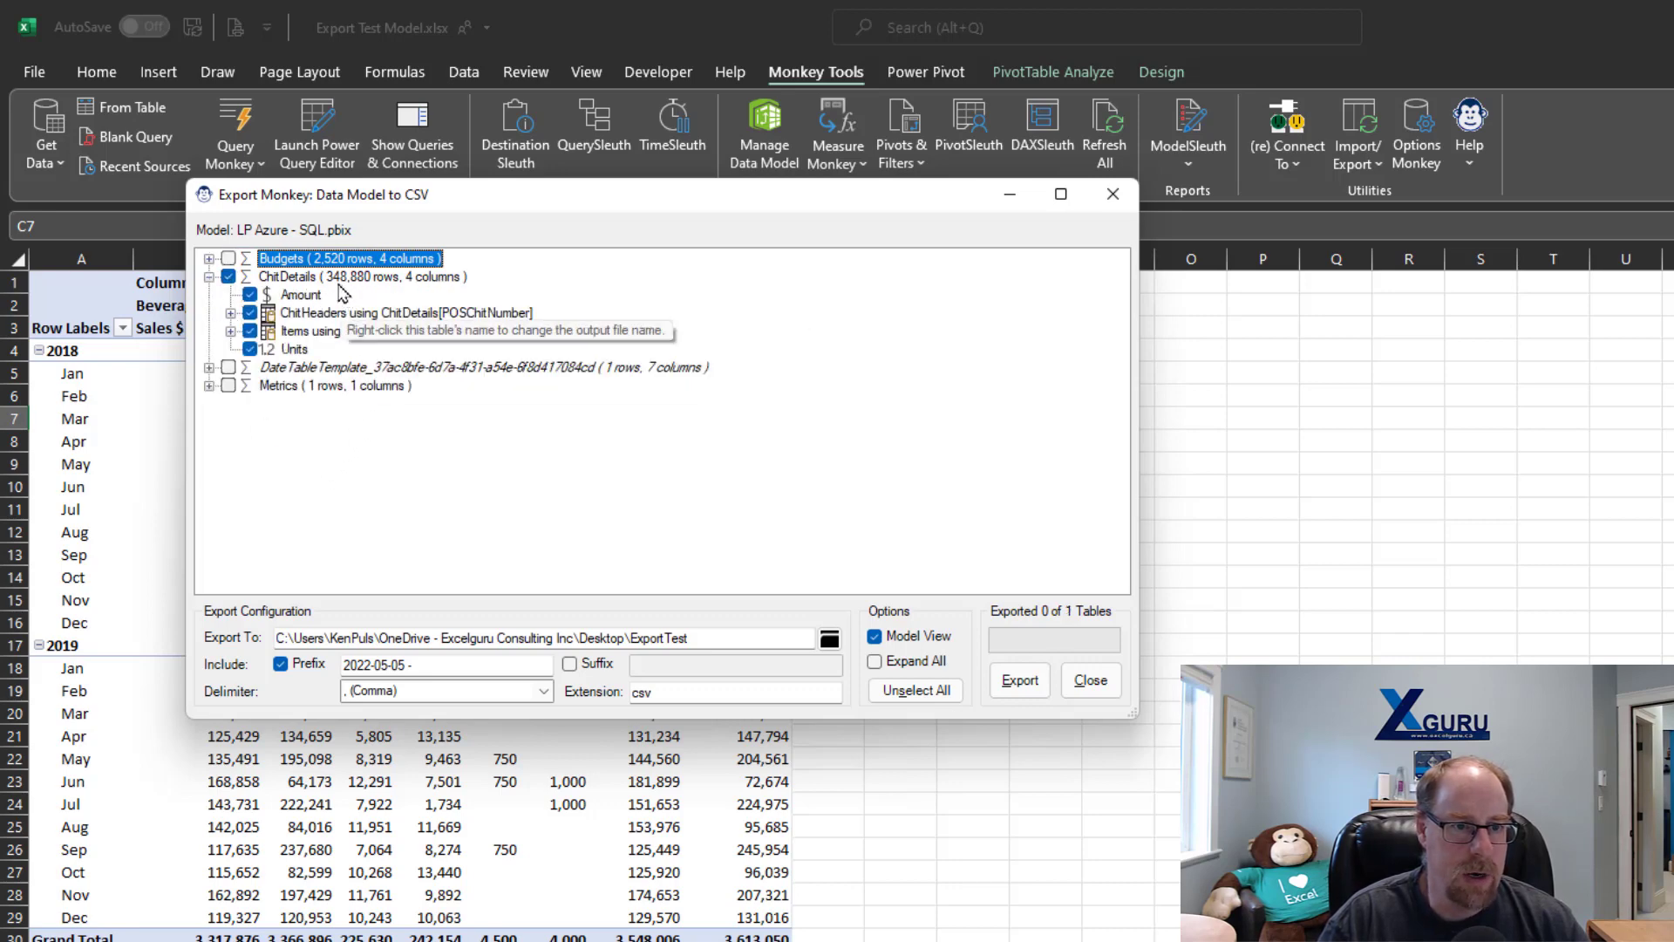
- Examine the columns included with ChitDetails by expanding its related Items, ChitHeaders, Locations, Calendar and Shifts tables
{"action": "left_click", "coordinate": [230, 331]}
{"action": "left_click", "coordinate": [230, 313]}
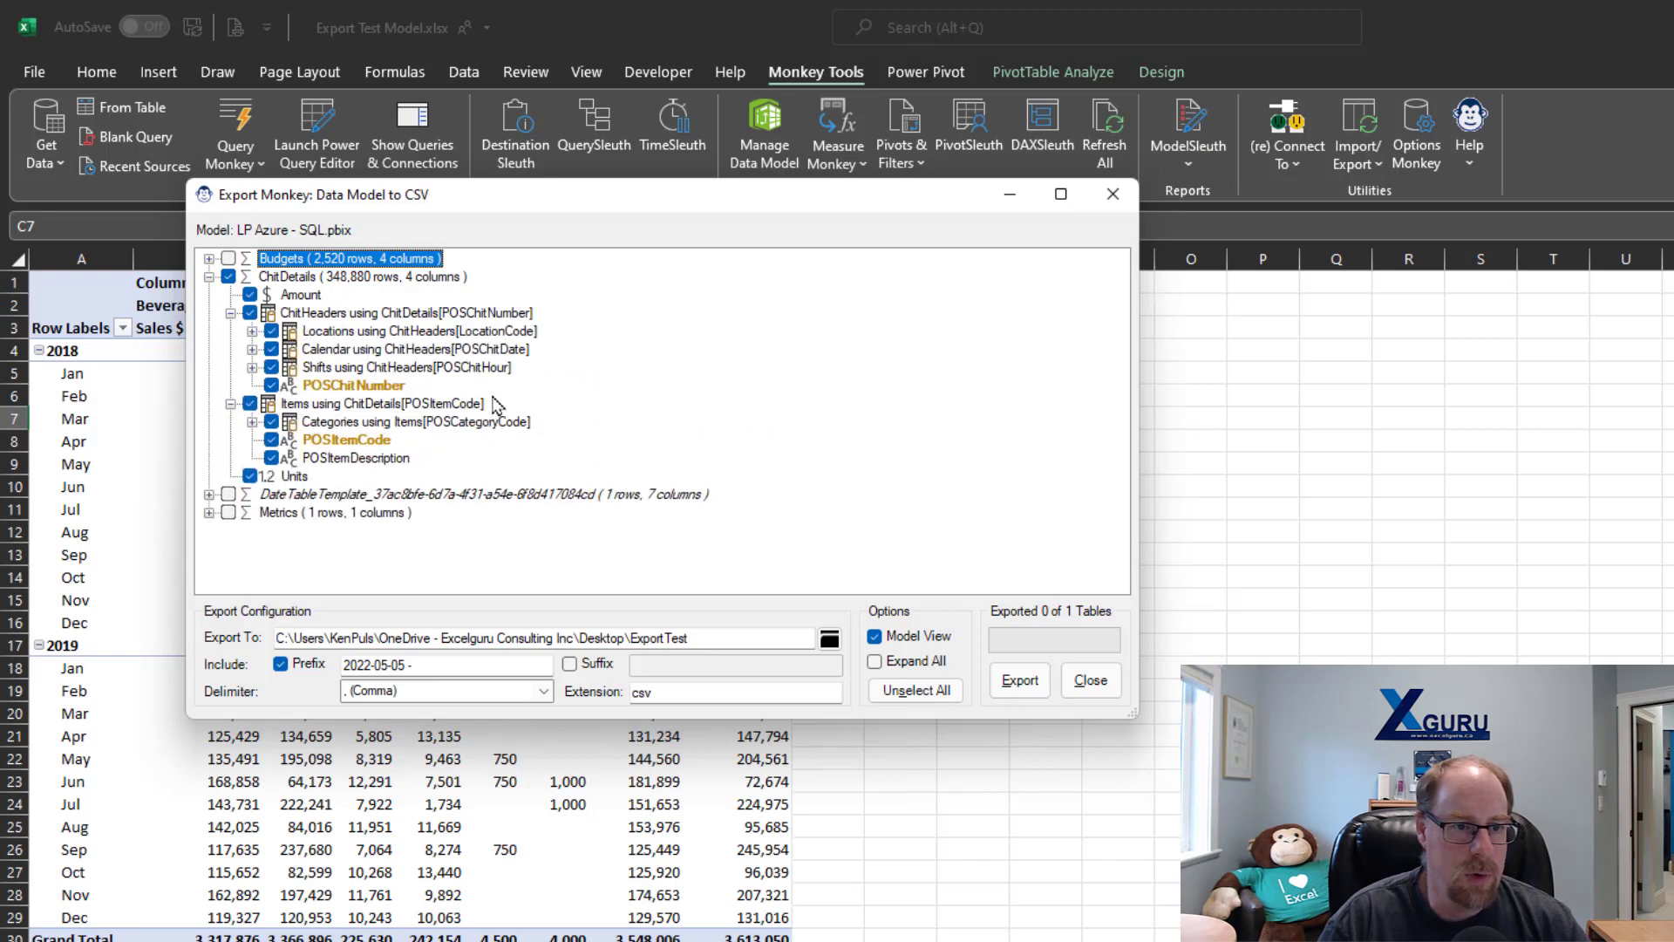
{"action": "left_click", "coordinate": [252, 331]}
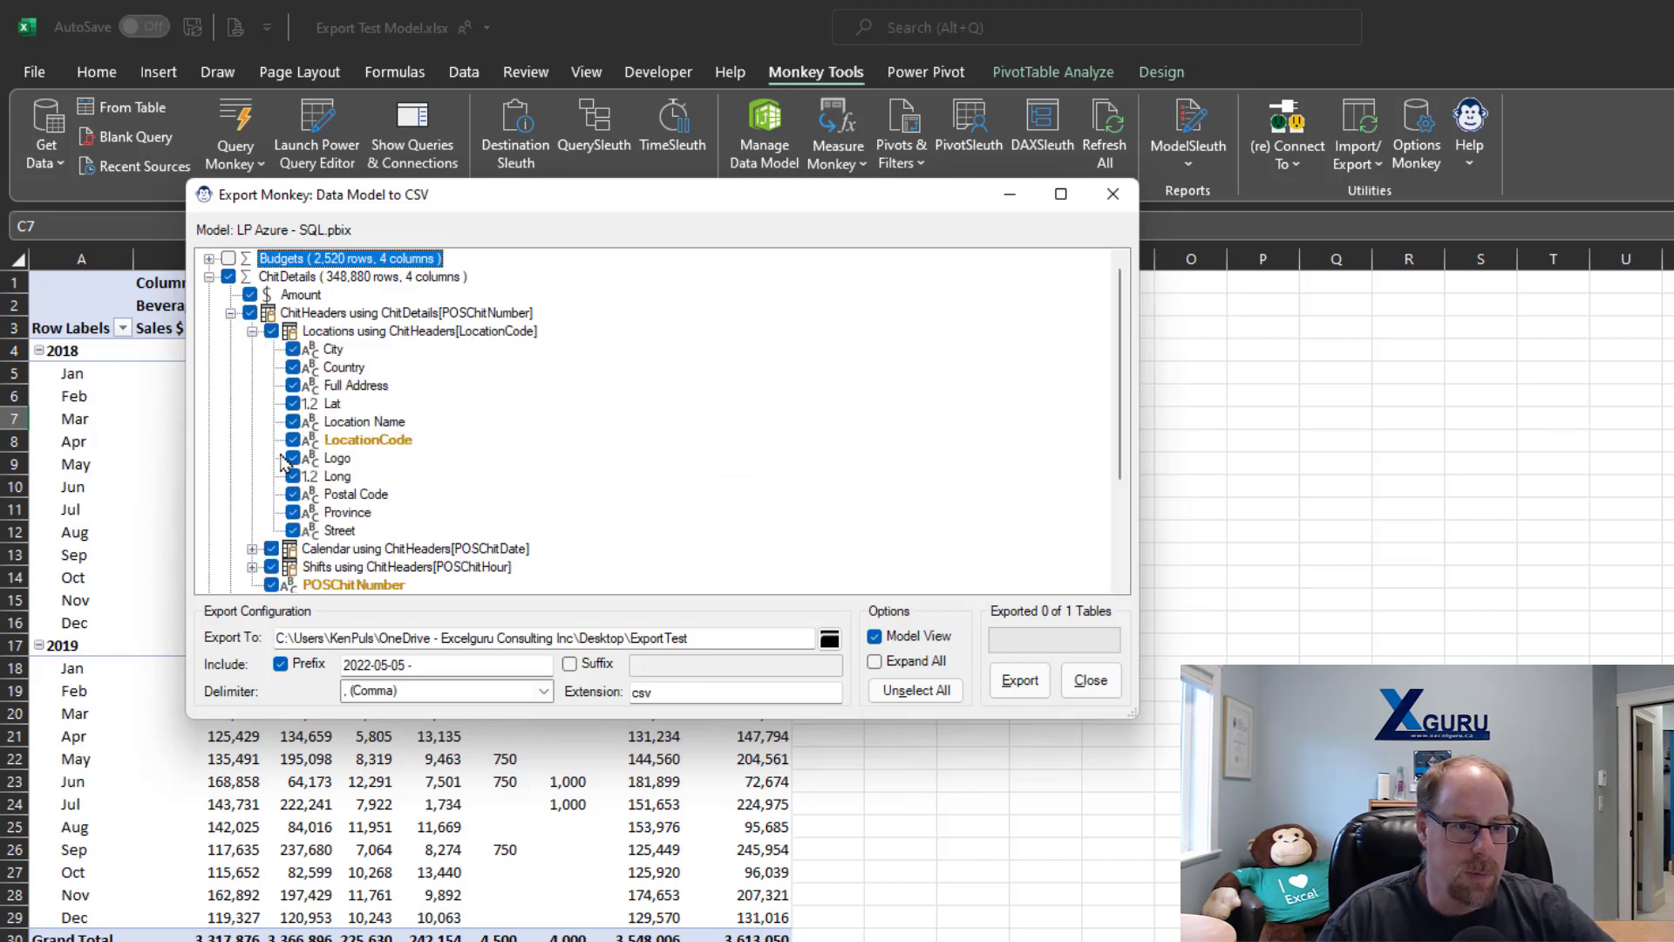
{"action": "left_click", "coordinate": [252, 548]}
{"action": "scroll", "coordinate": [526, 444], "scroll_direction": "down", "scroll_amount": 2}
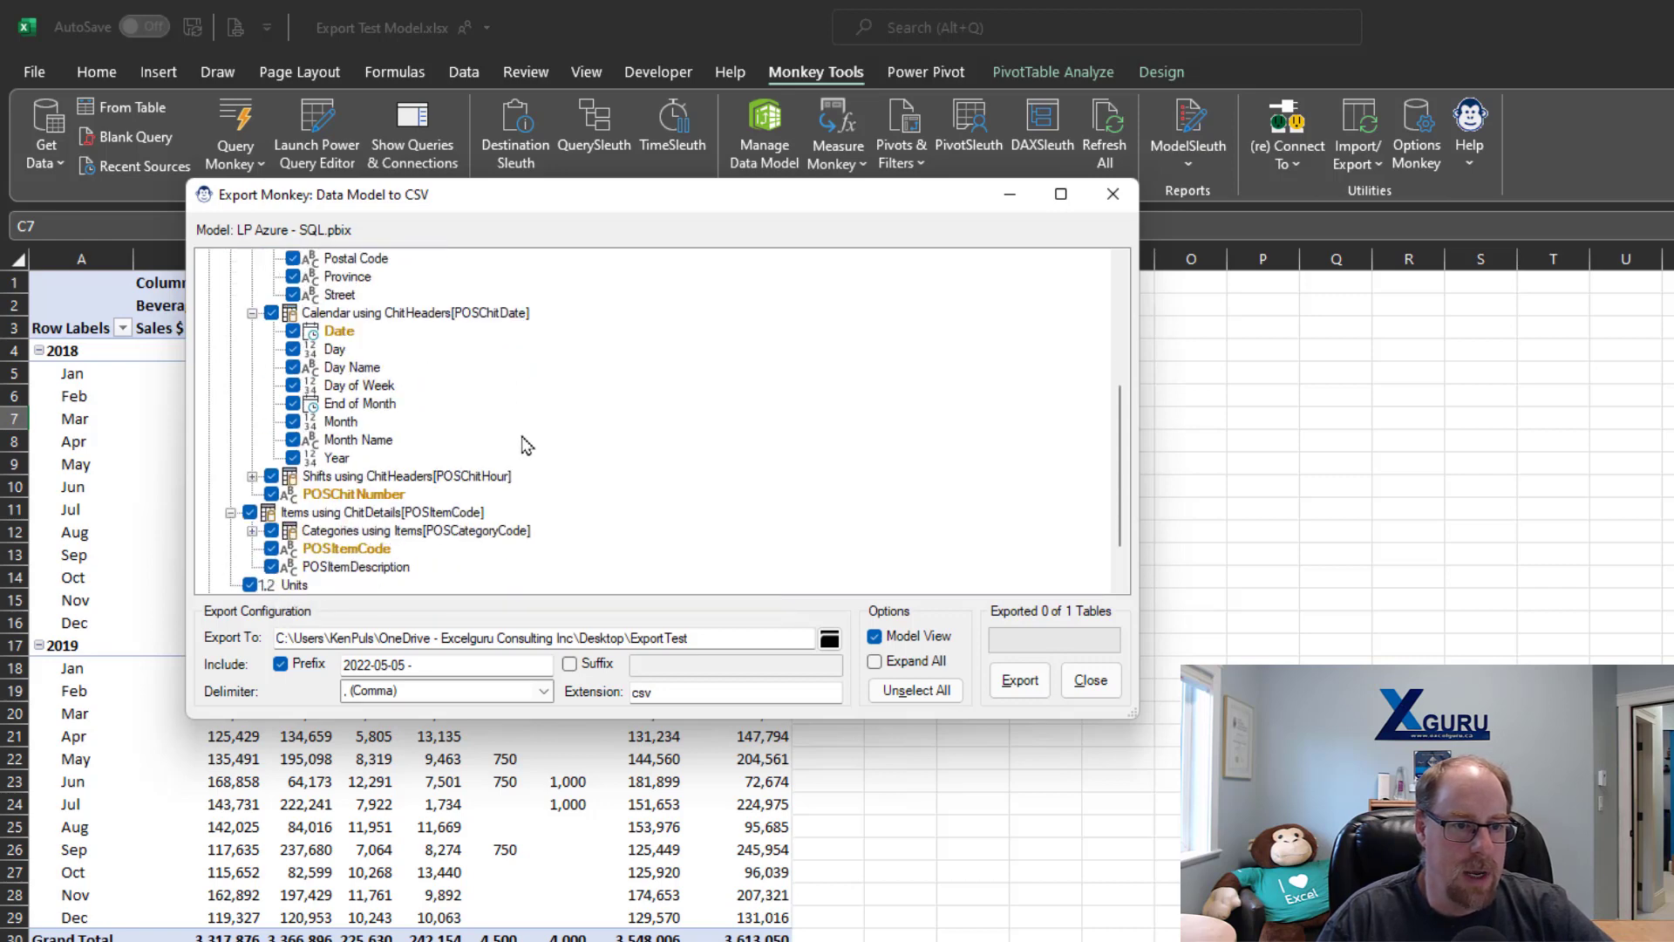
{"action": "left_click", "coordinate": [252, 476]}
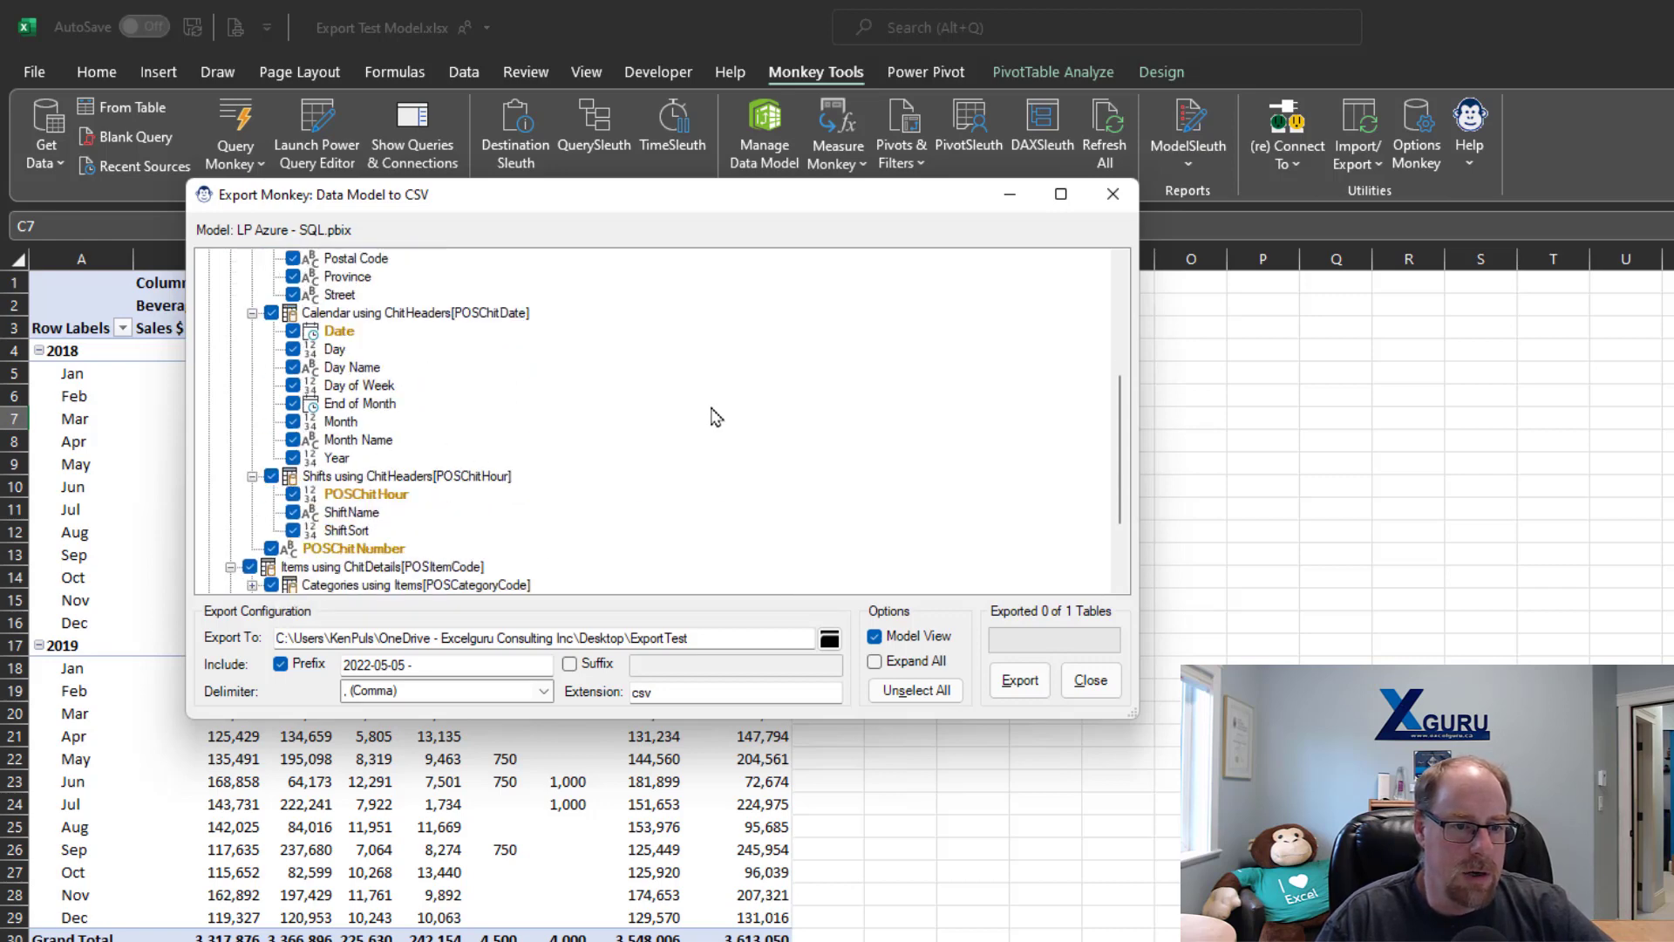
{"action": "scroll", "coordinate": [716, 417], "scroll_direction": "up", "scroll_amount": 5}
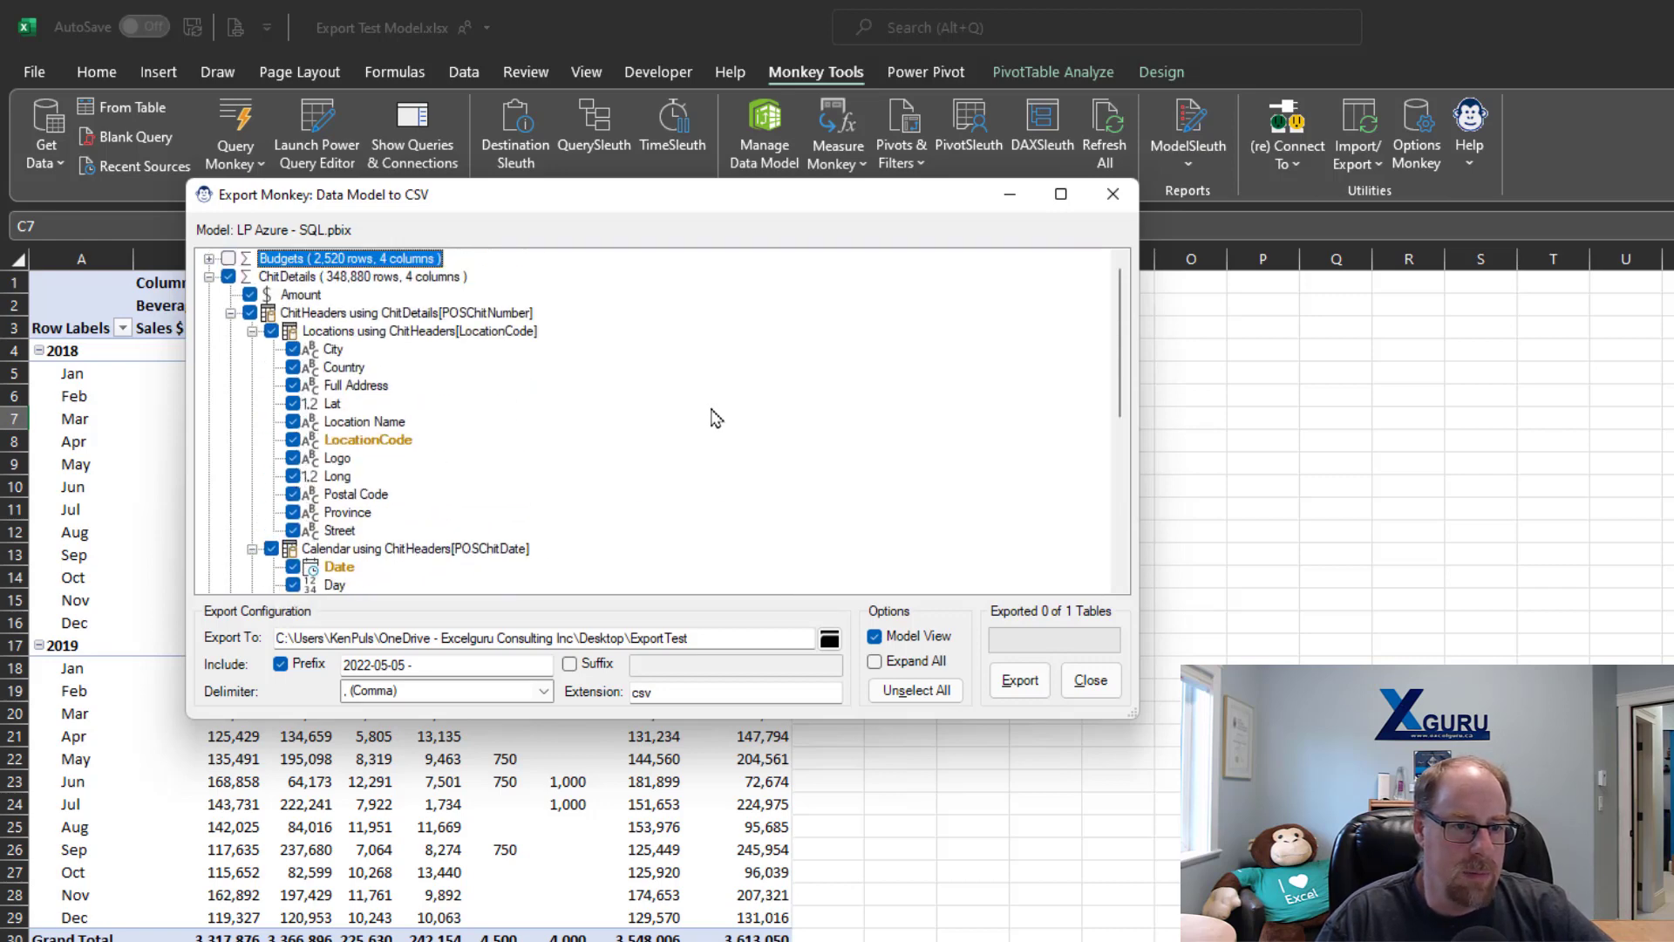
- Export ChitDetails to the ExportTest folder and inspect 2022-05-05 - ChitDetails.csv, closing the file after the check
{"action": "left_click", "coordinate": [1022, 685]}
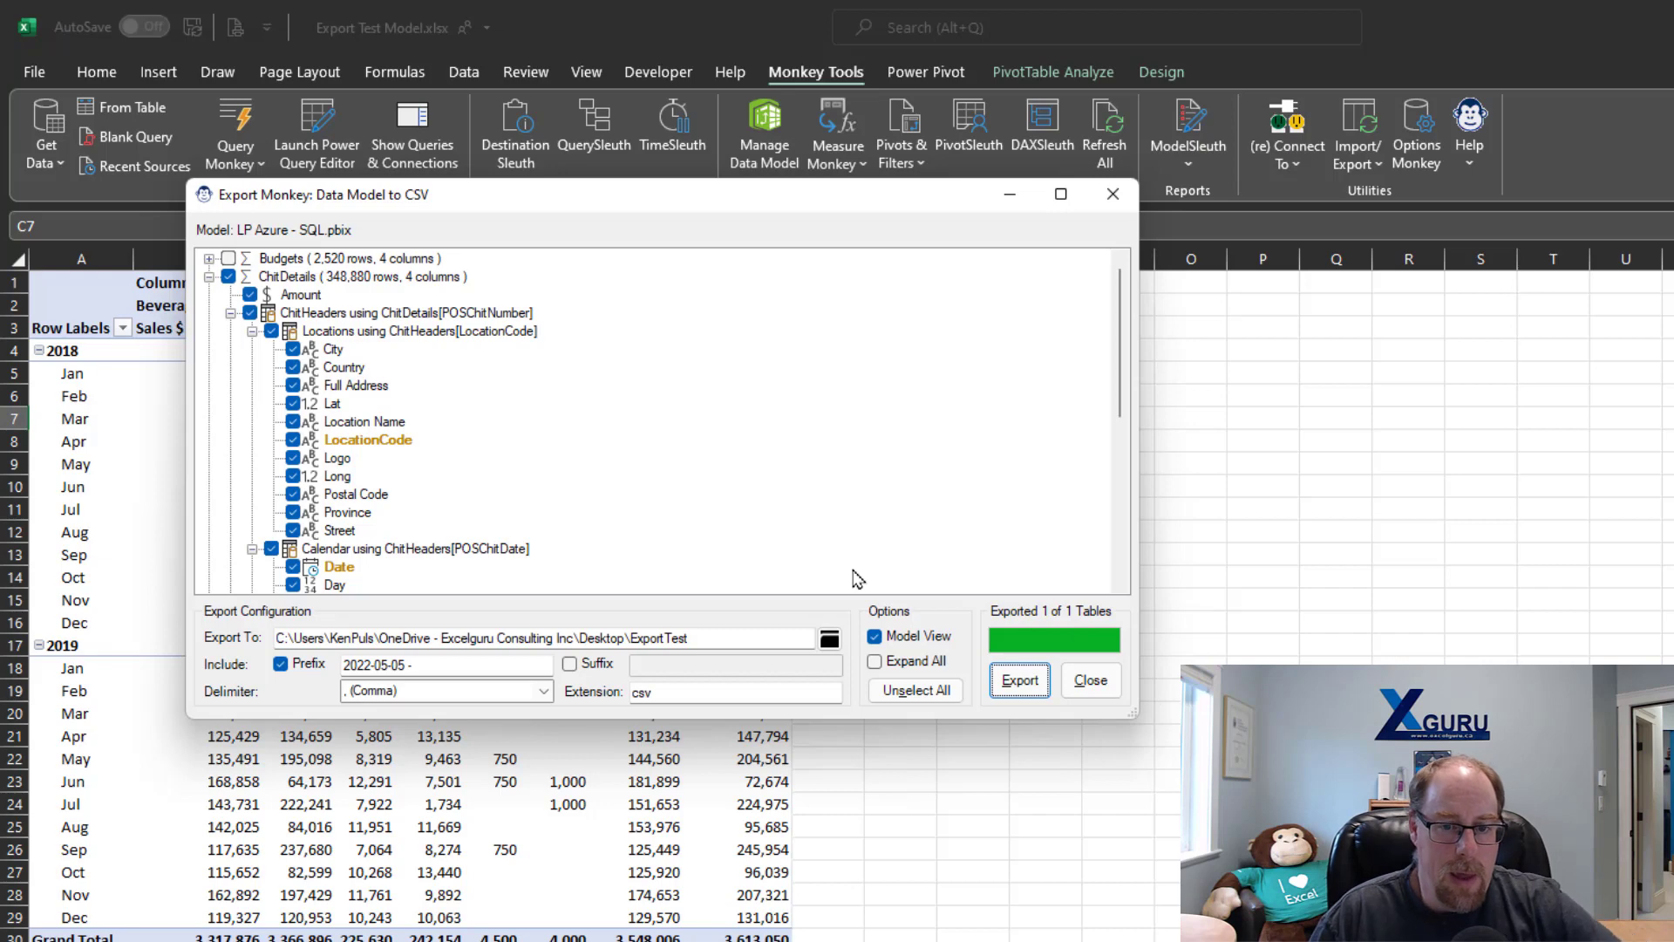
{"action": "left_click", "coordinate": [829, 639]}
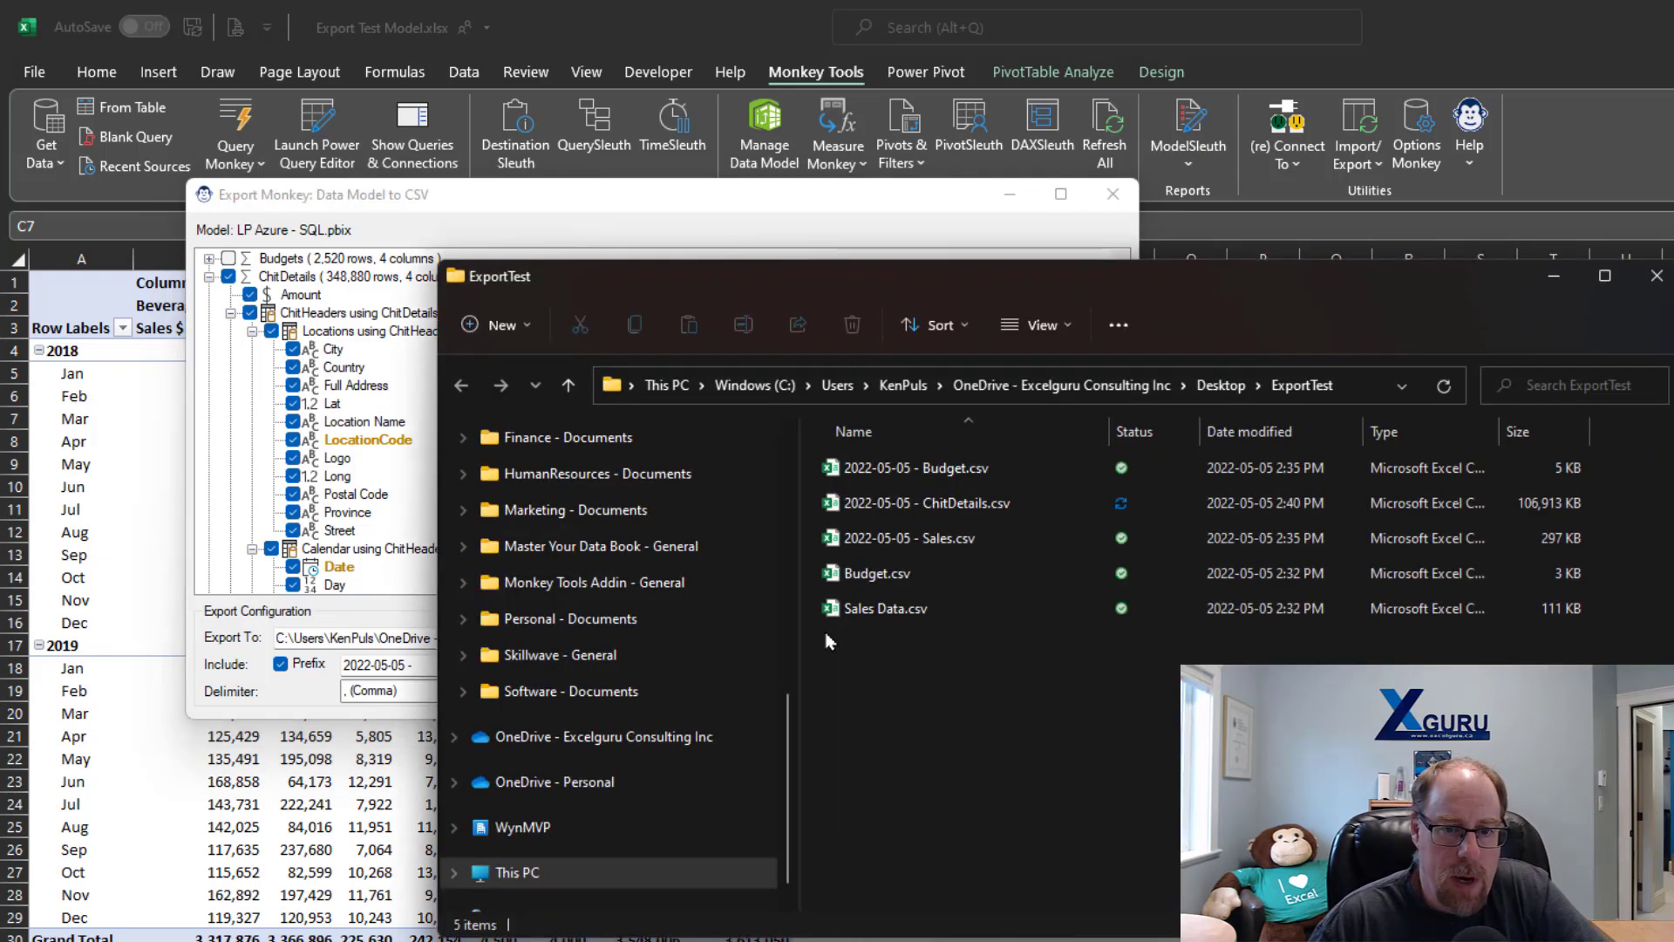
{"action": "left_click", "coordinate": [960, 506]}
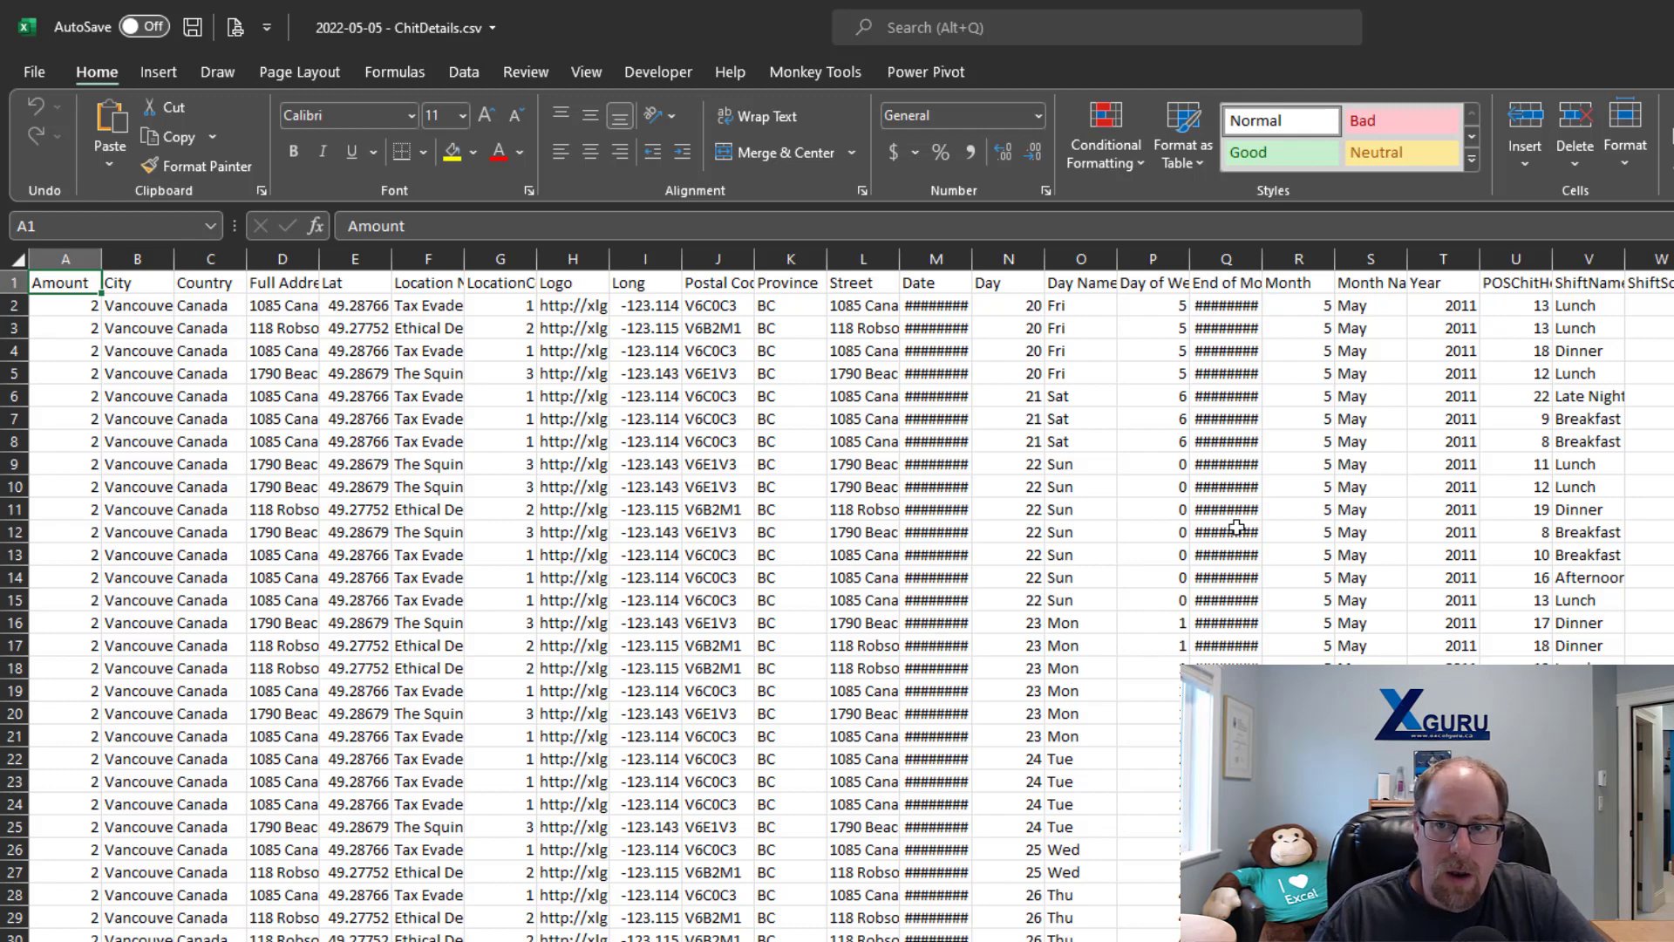
{"action": "key", "text": "ctrl+w"}
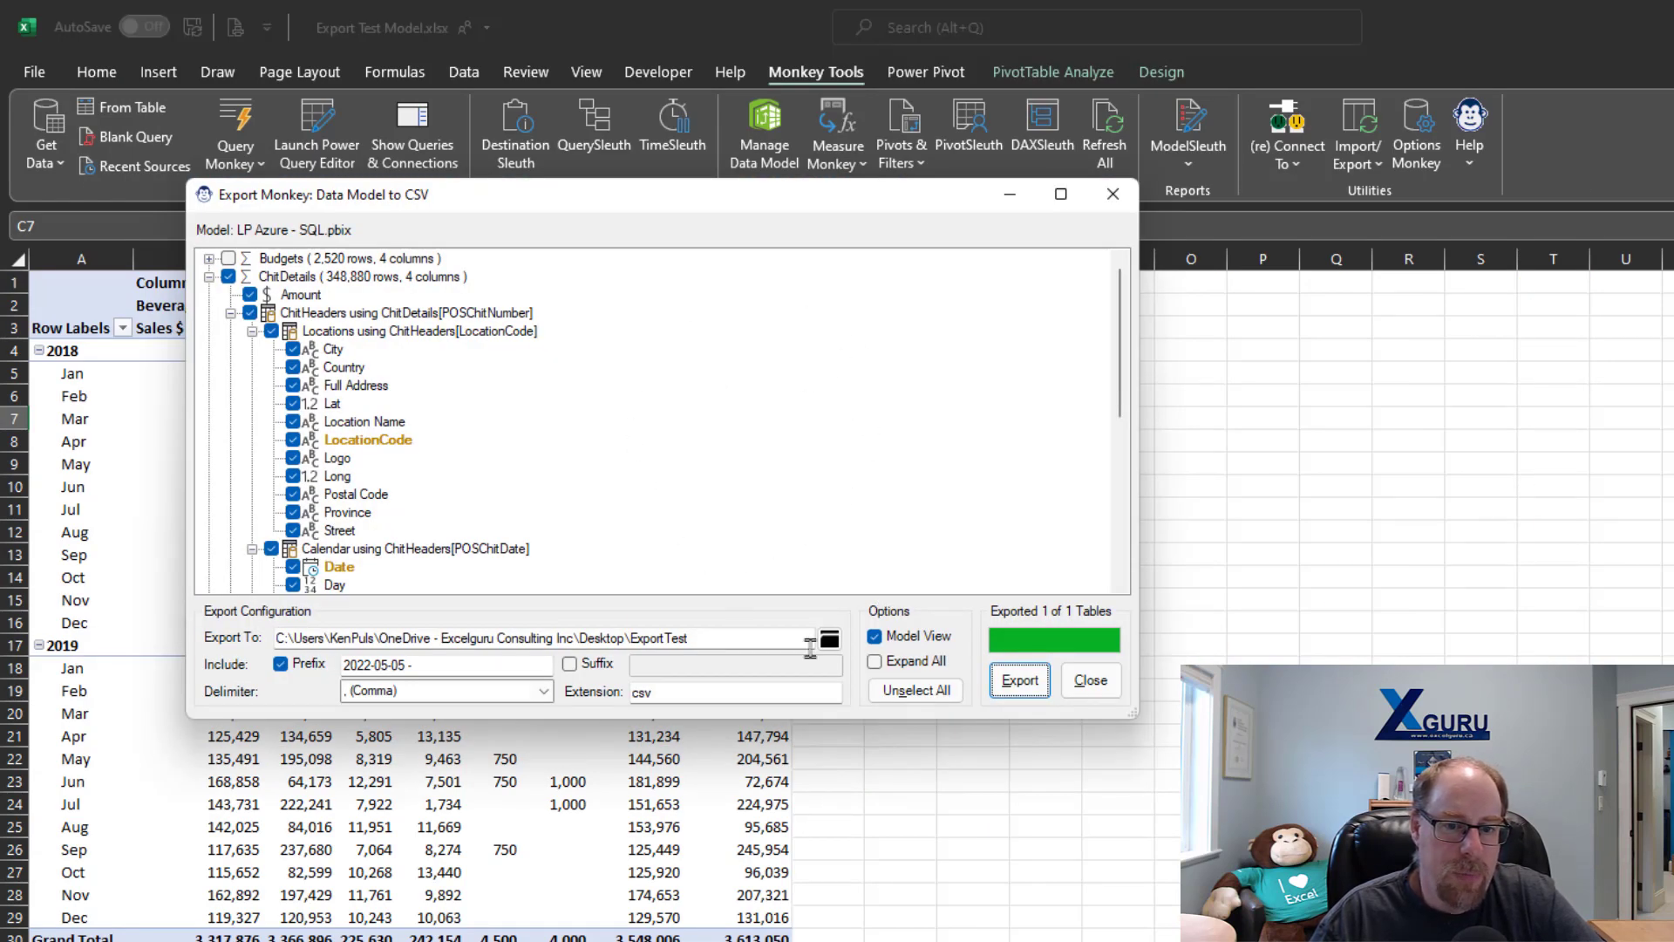
- Deselect every table for export and expand the whole table tree to show all columns
{"action": "left_click", "coordinate": [915, 690]}
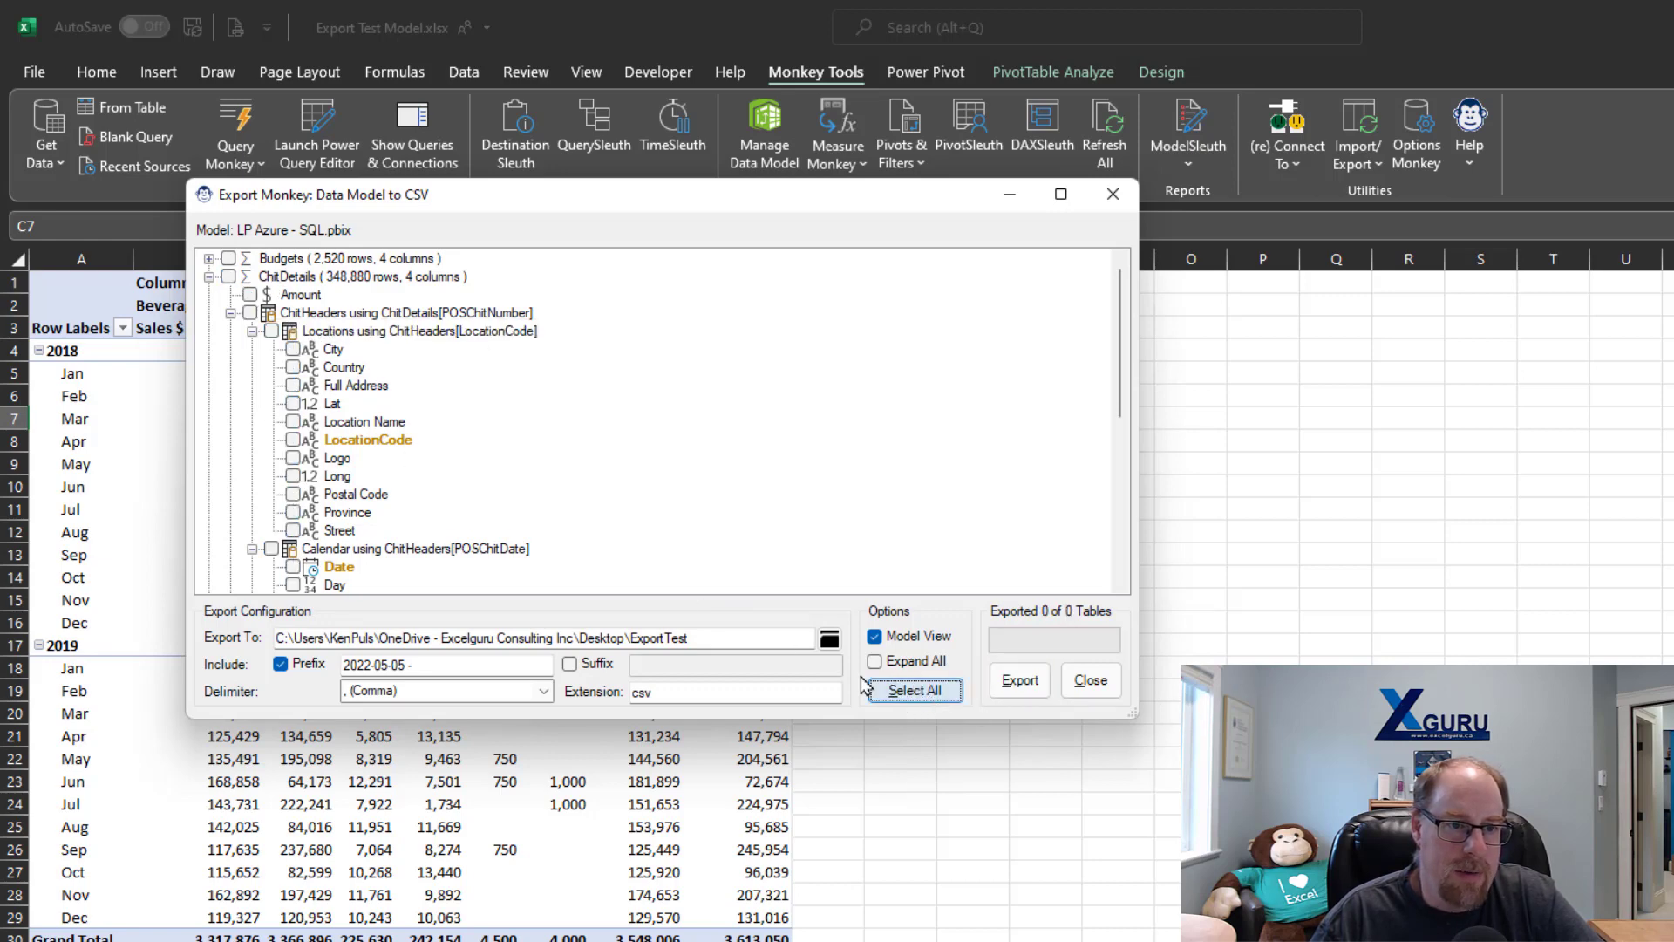
{"action": "left_click", "coordinate": [210, 259]}
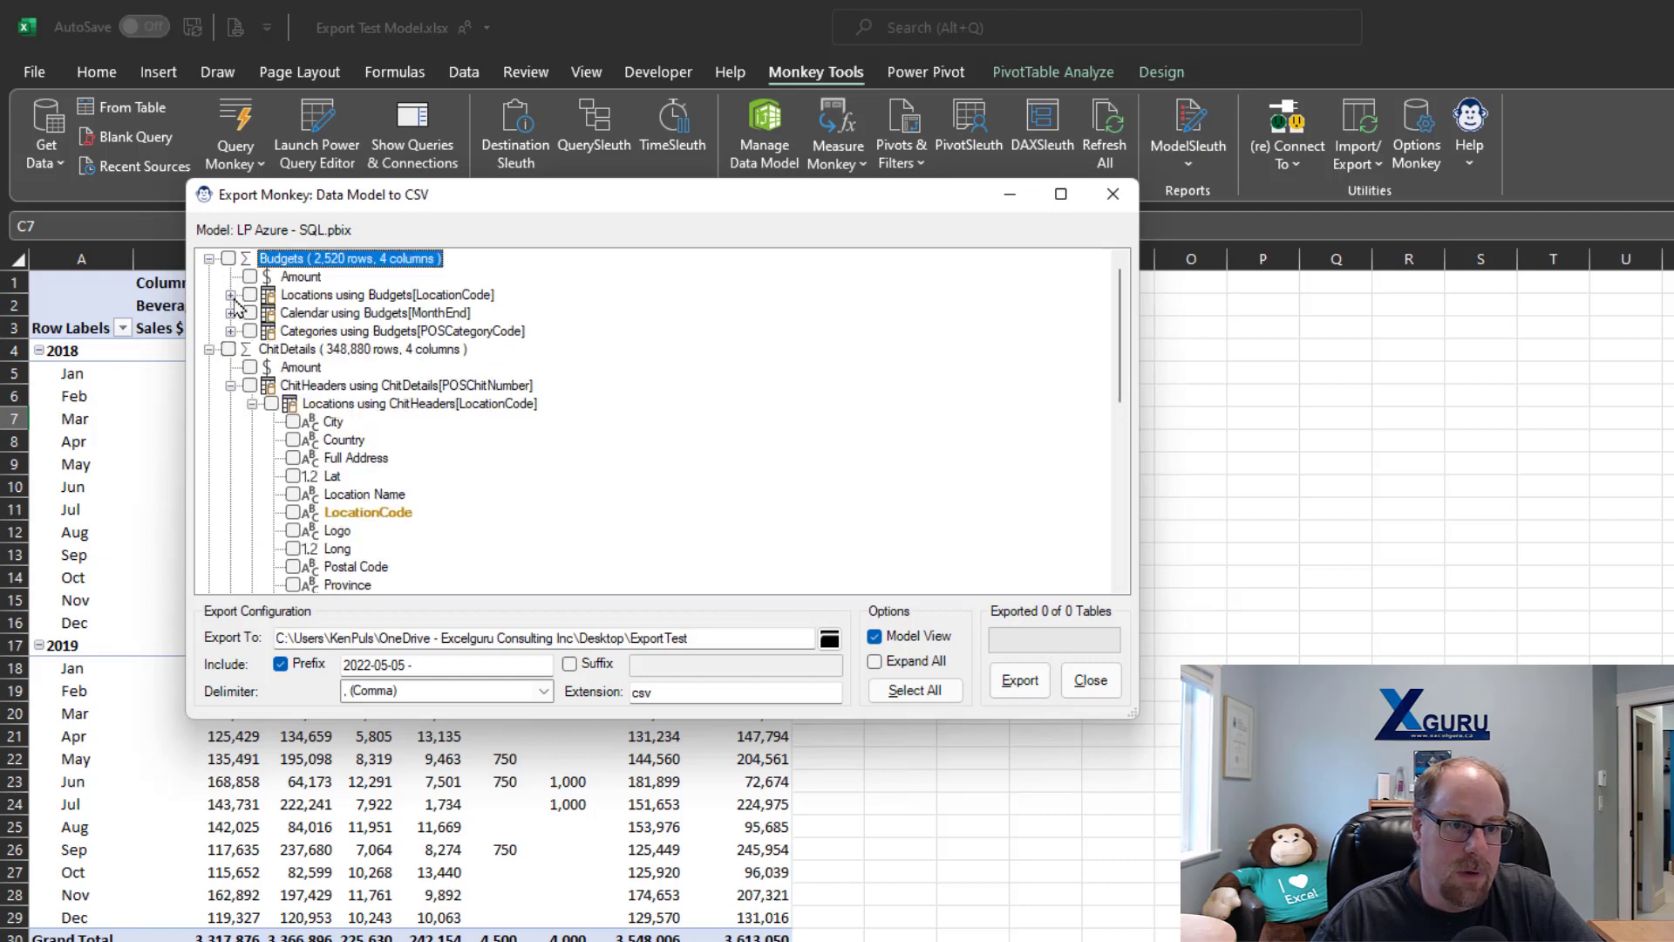
{"action": "left_click", "coordinate": [875, 662]}
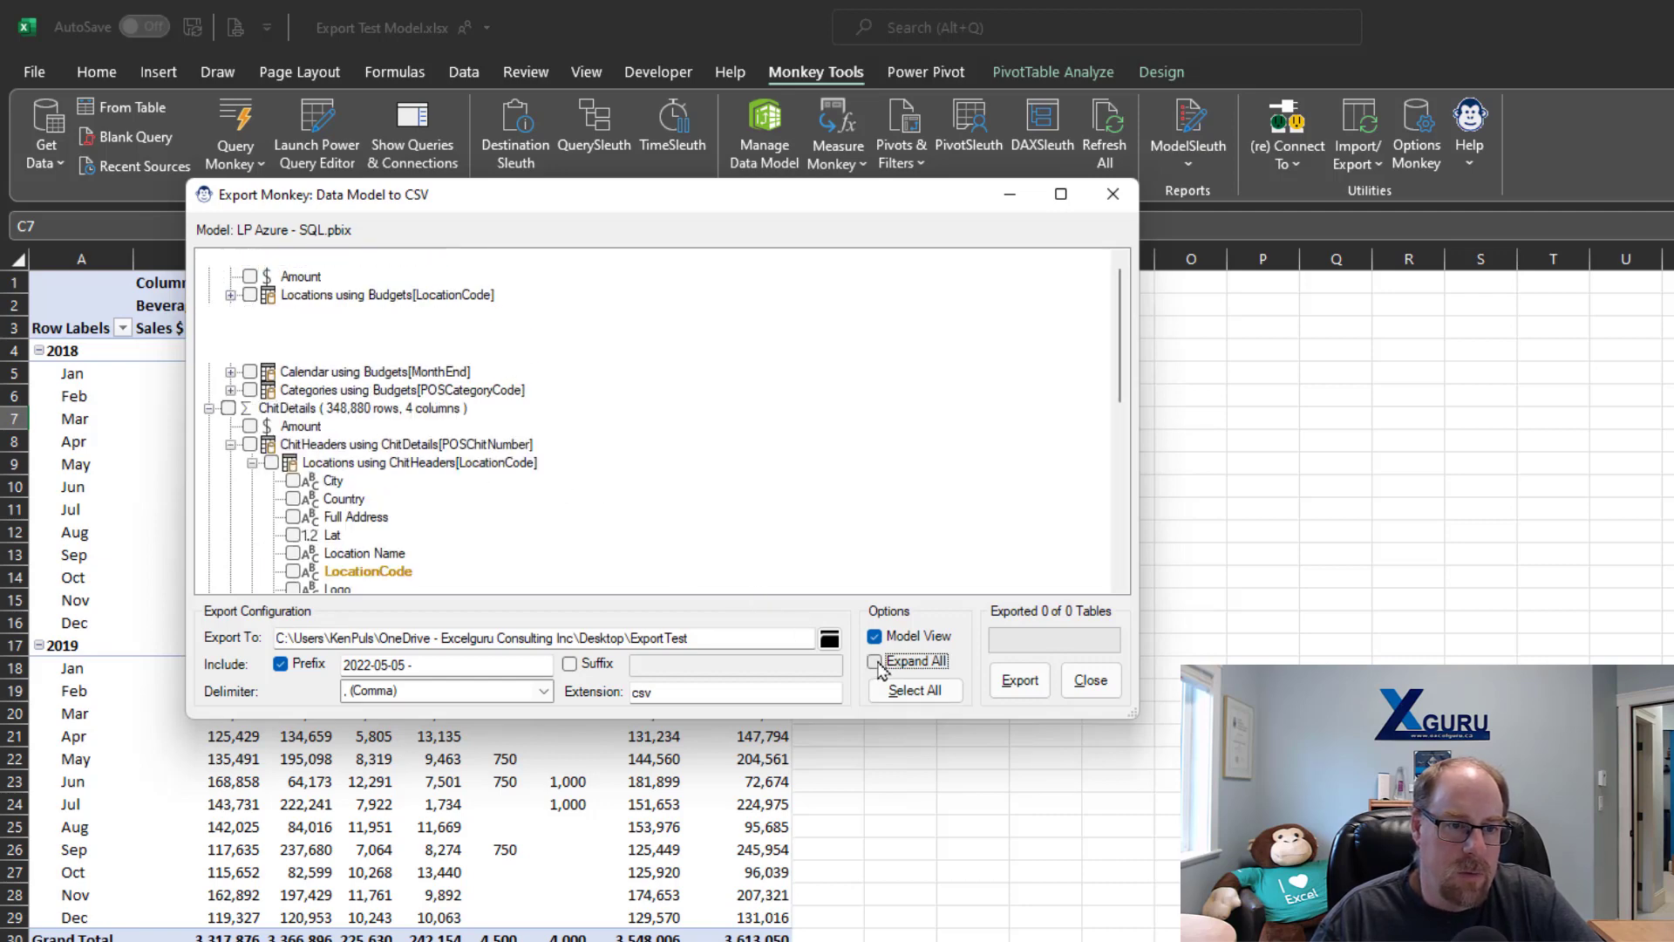
{"action": "scroll", "coordinate": [771, 506], "scroll_direction": "down", "scroll_amount": 12}
{"action": "scroll", "coordinate": [771, 500], "scroll_direction": "down", "scroll_amount": 8}
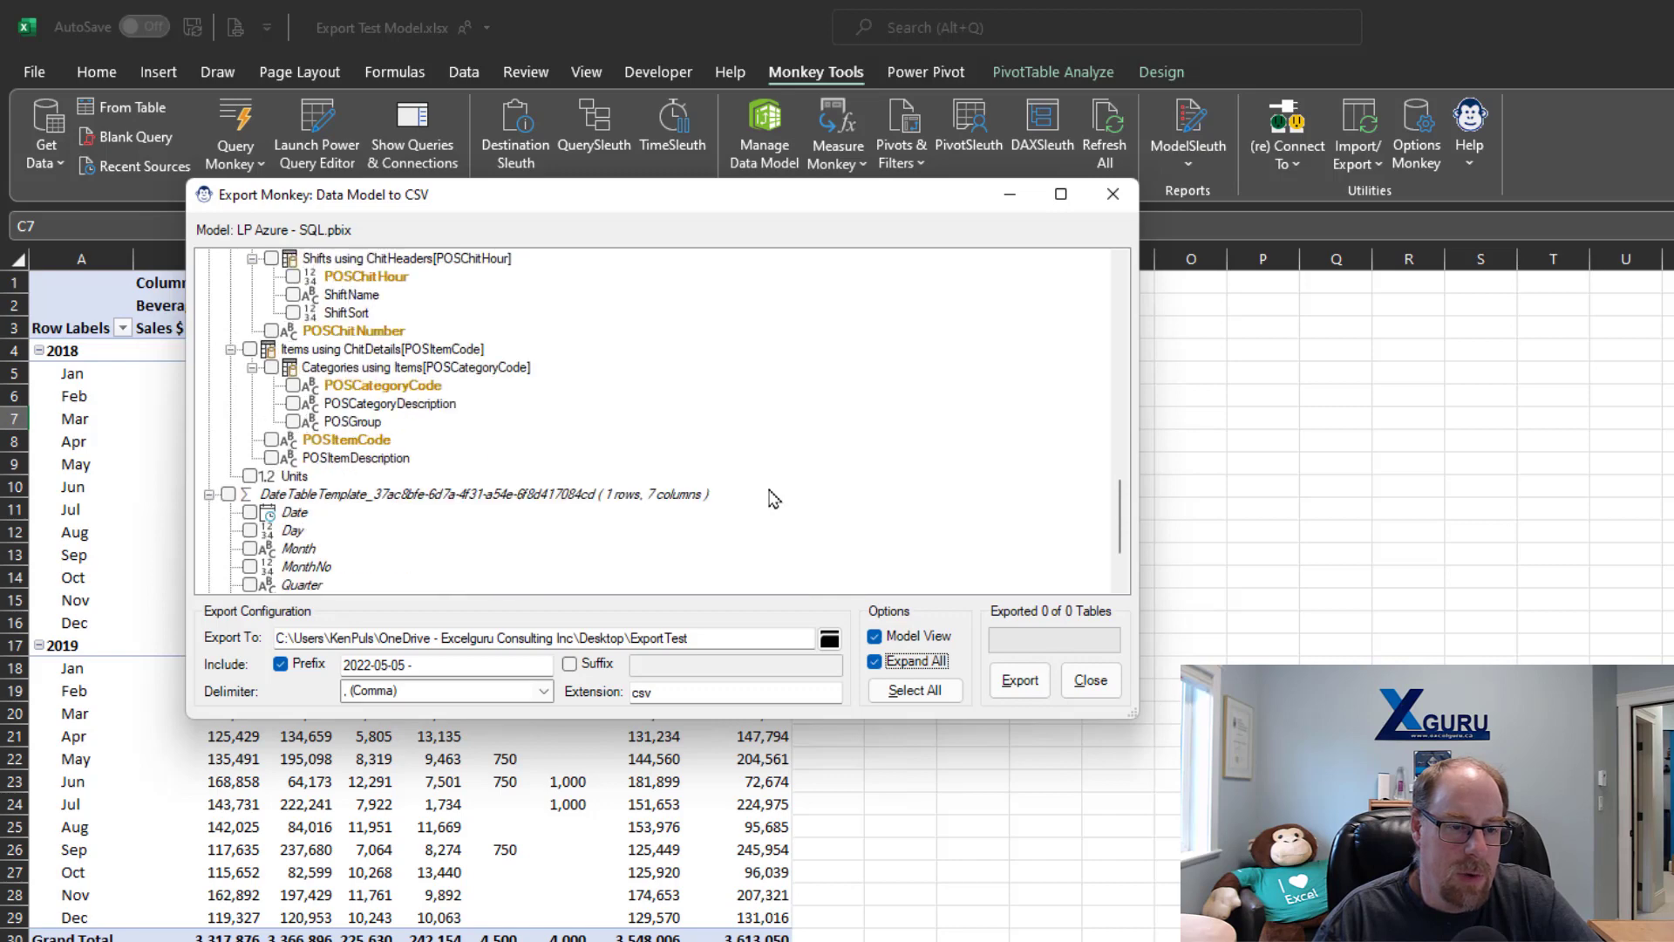
- Select all tables and columns for export again, collapse the table tree, and close the export dialog without exporting
{"action": "left_click", "coordinate": [915, 690]}
{"action": "scroll", "coordinate": [852, 451], "scroll_direction": "up", "scroll_amount": 10}
{"action": "scroll", "coordinate": [852, 450], "scroll_direction": "up", "scroll_amount": 6}
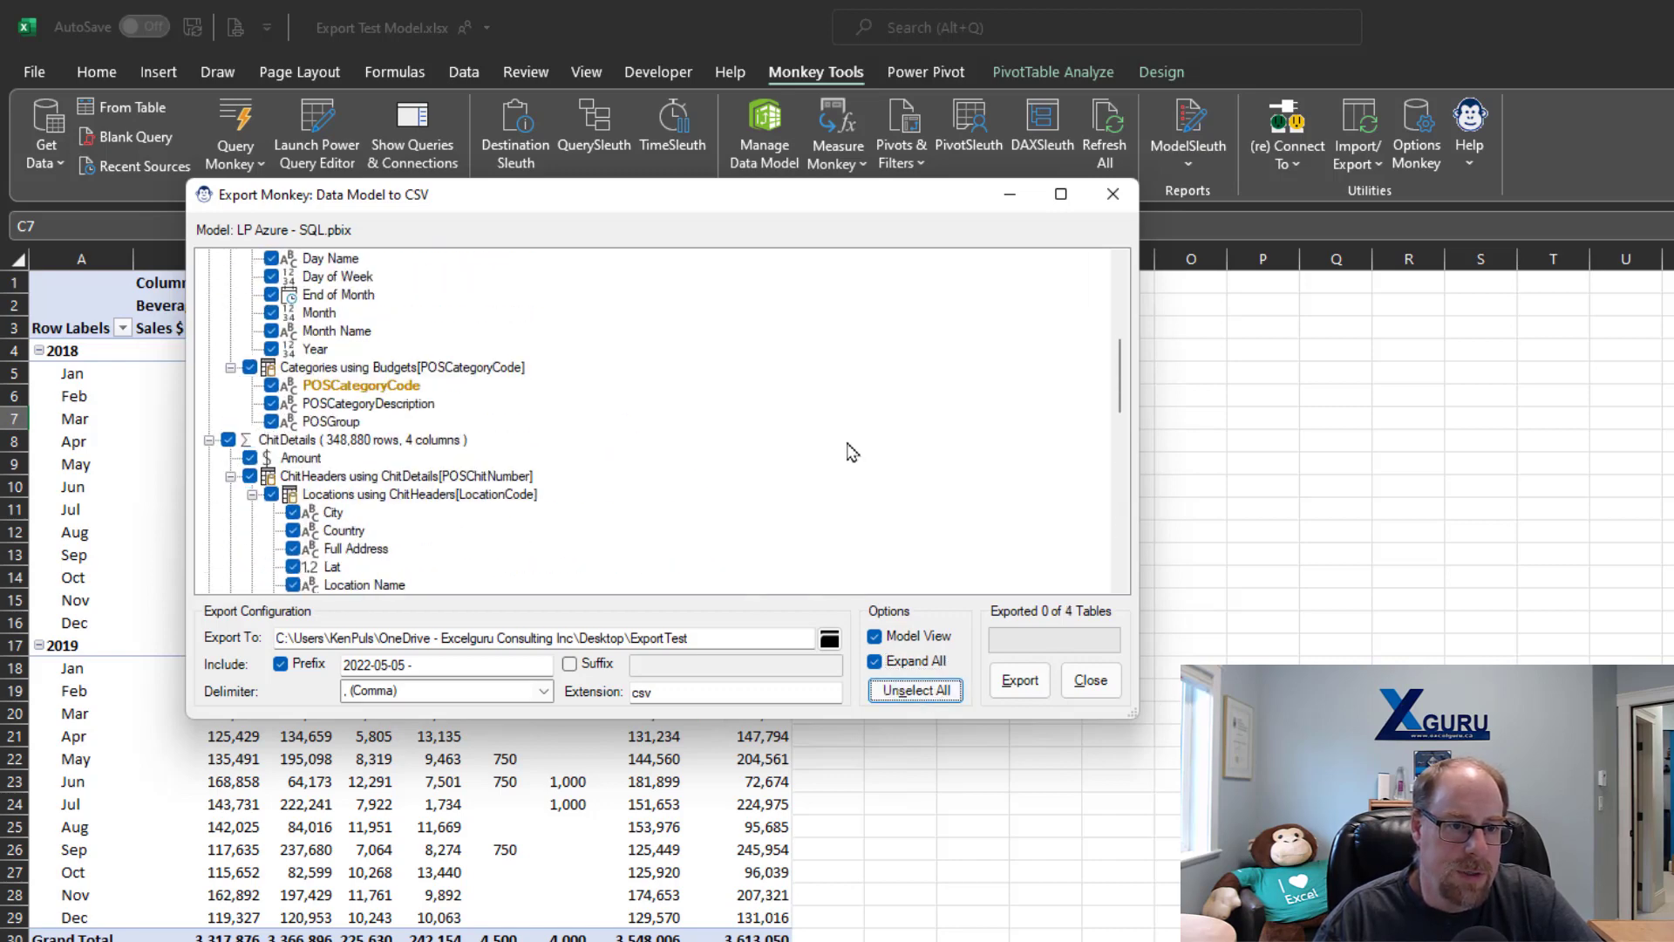
{"action": "left_click", "coordinate": [905, 661]}
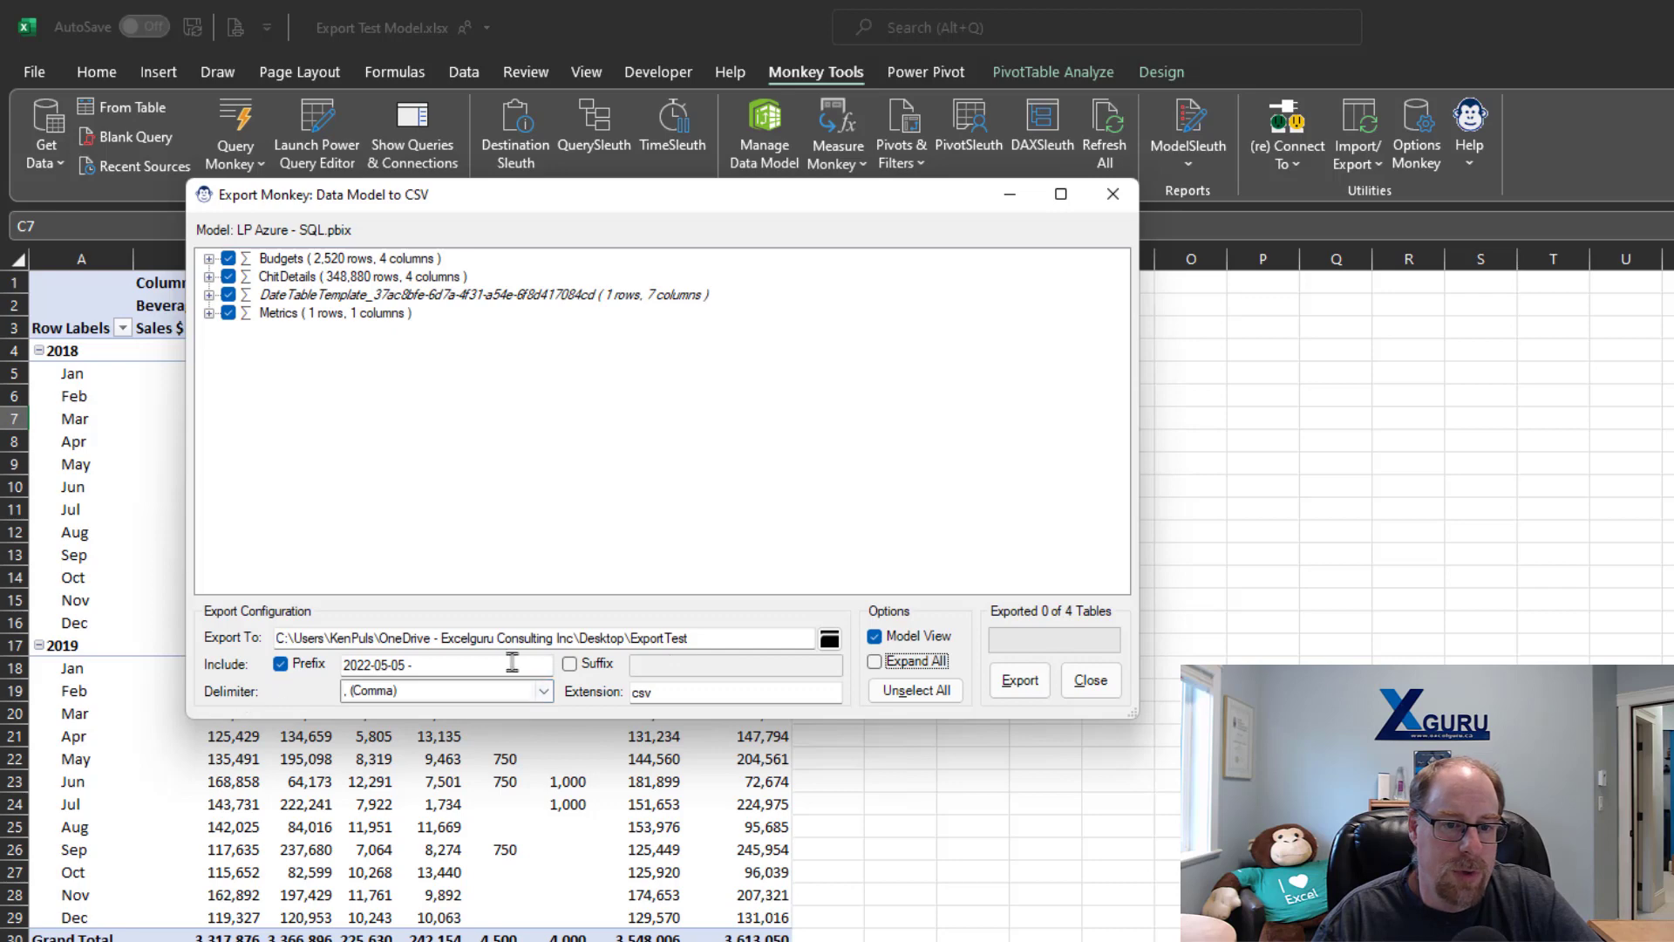
{"action": "left_click", "coordinate": [1091, 680]}
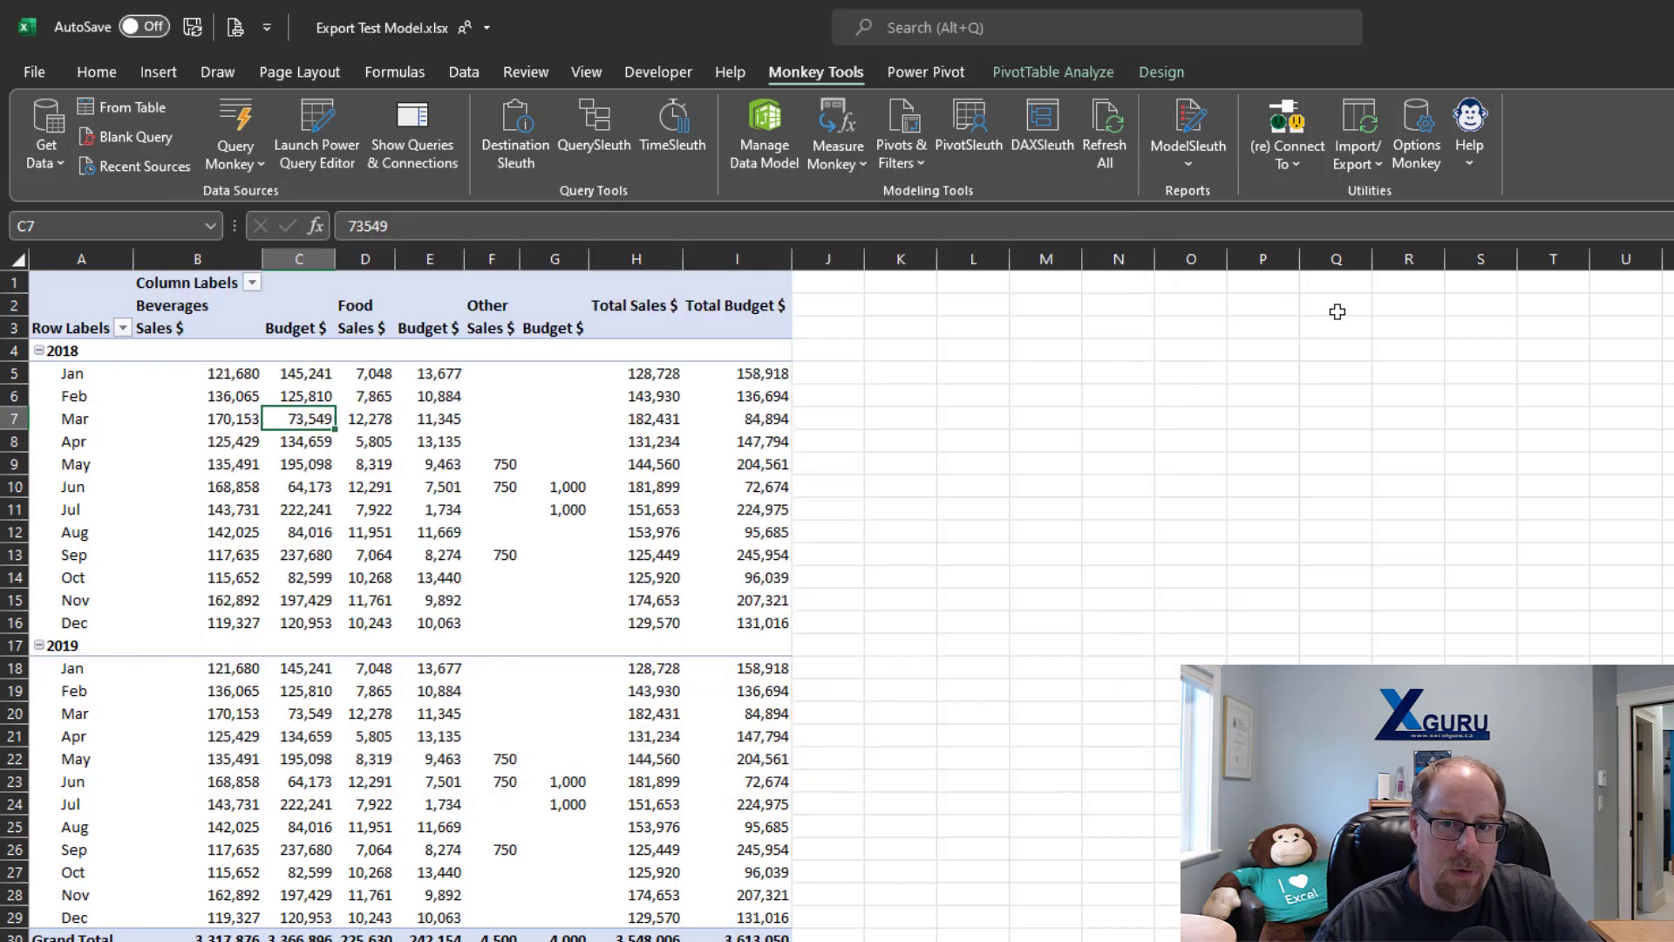
- Reopen the export of model tables to CSV to review its default selections and configuration, and close it without exporting
{"action": "left_click", "coordinate": [1357, 166]}
{"action": "left_click", "coordinate": [1373, 328]}
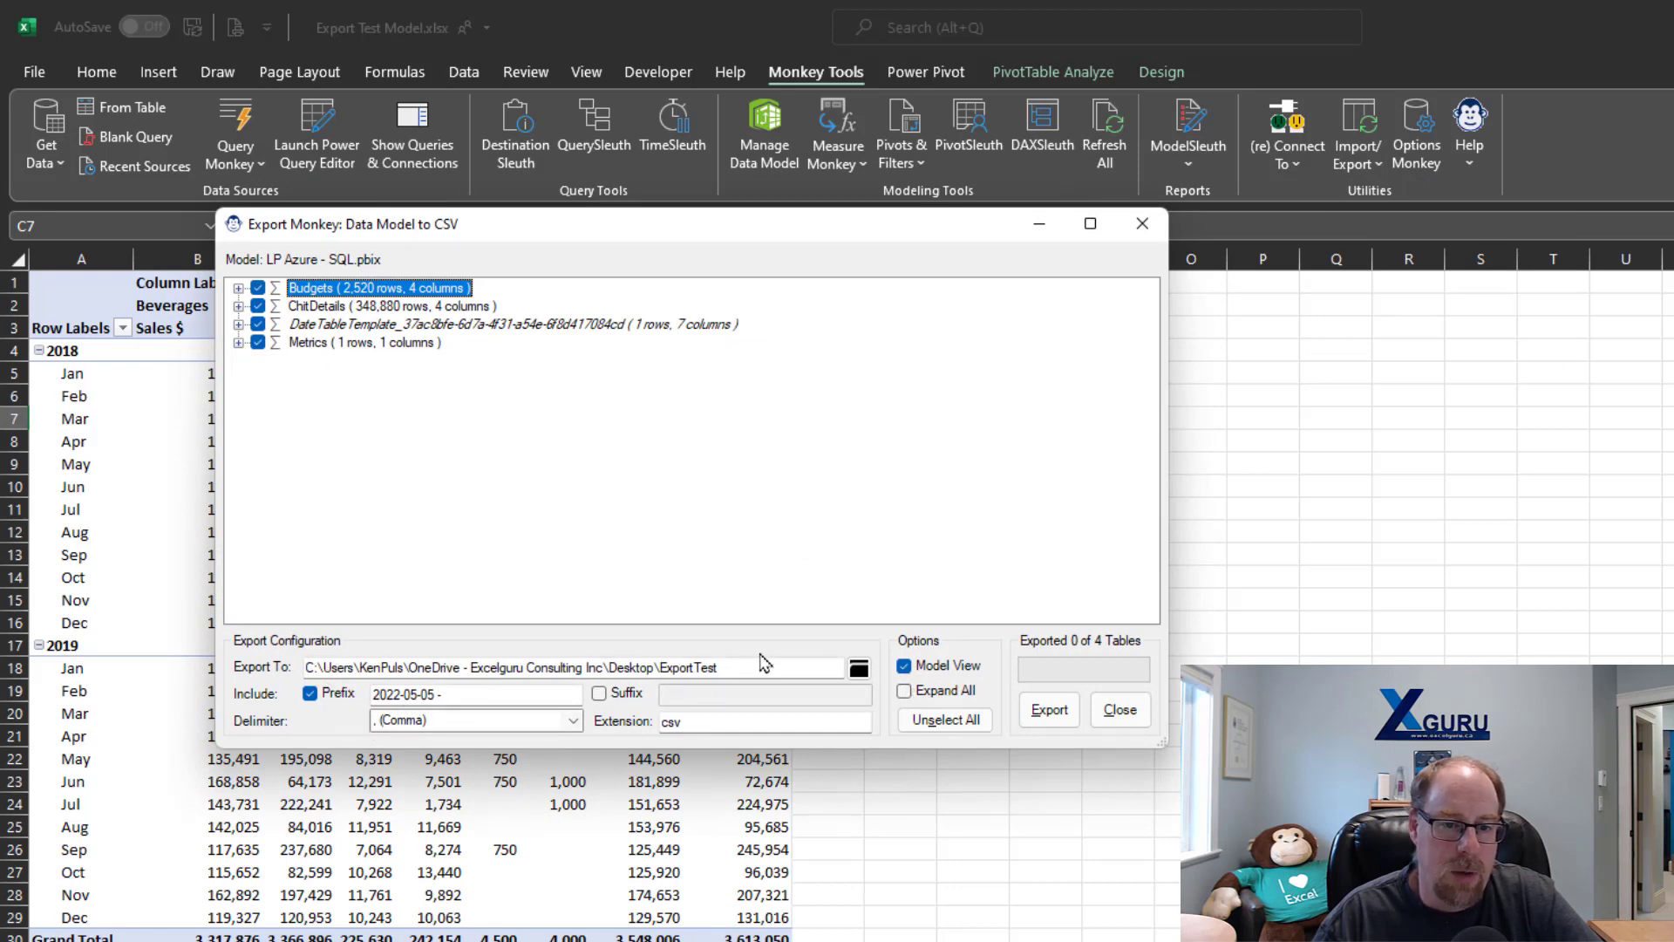
{"action": "left_click", "coordinate": [1119, 708]}
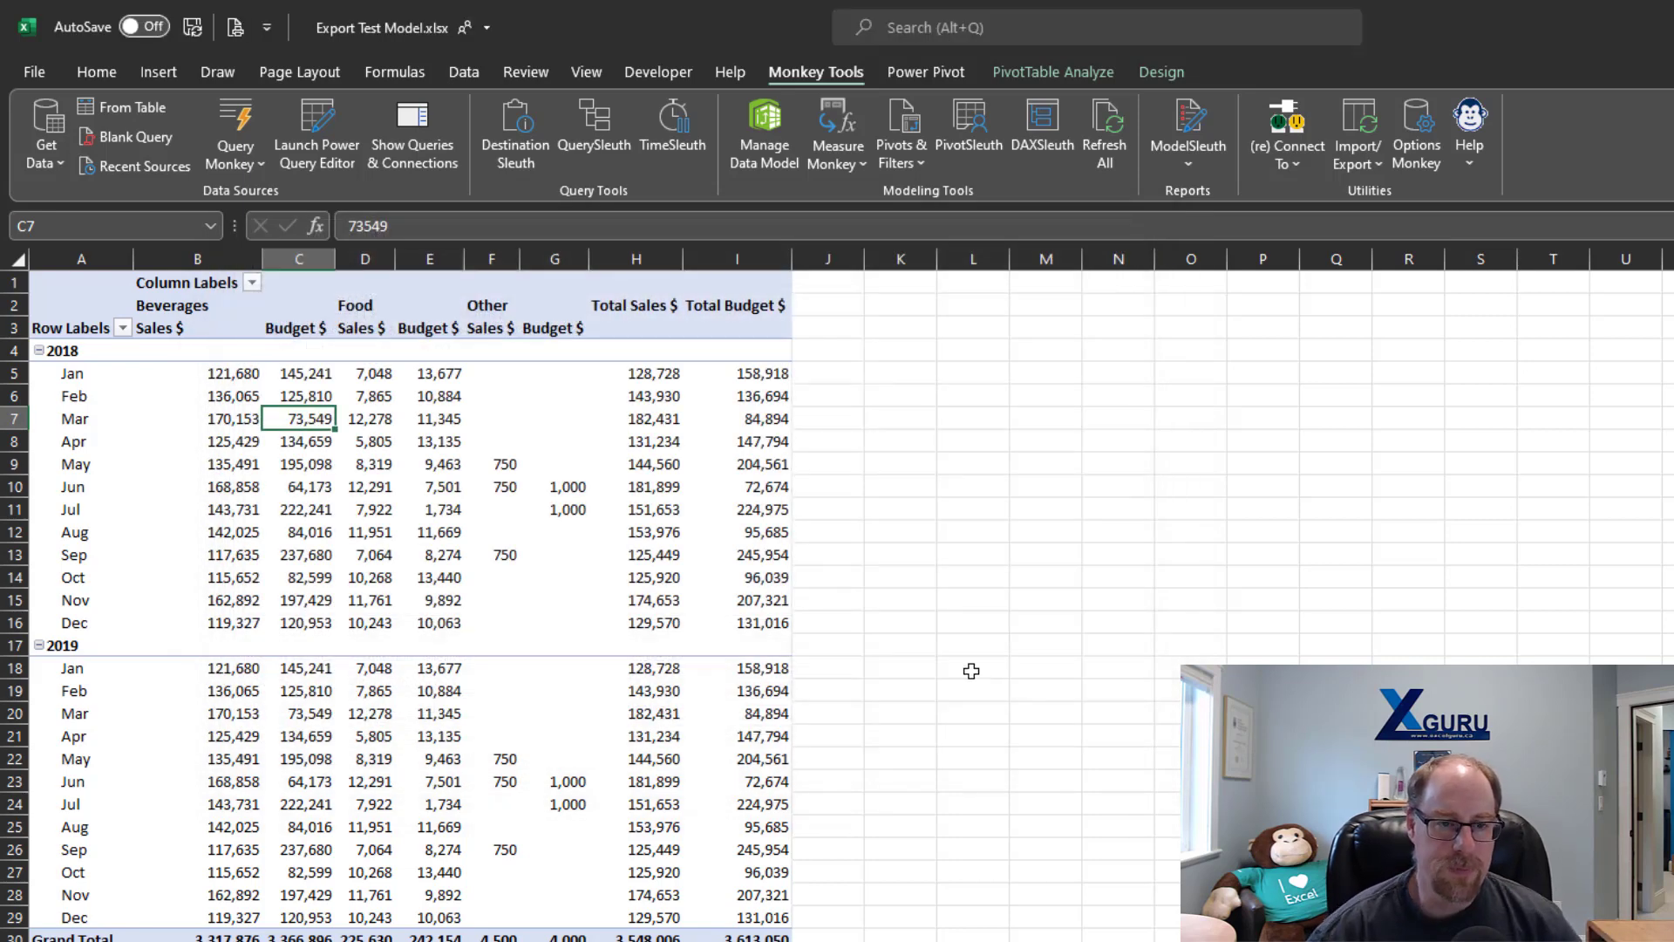